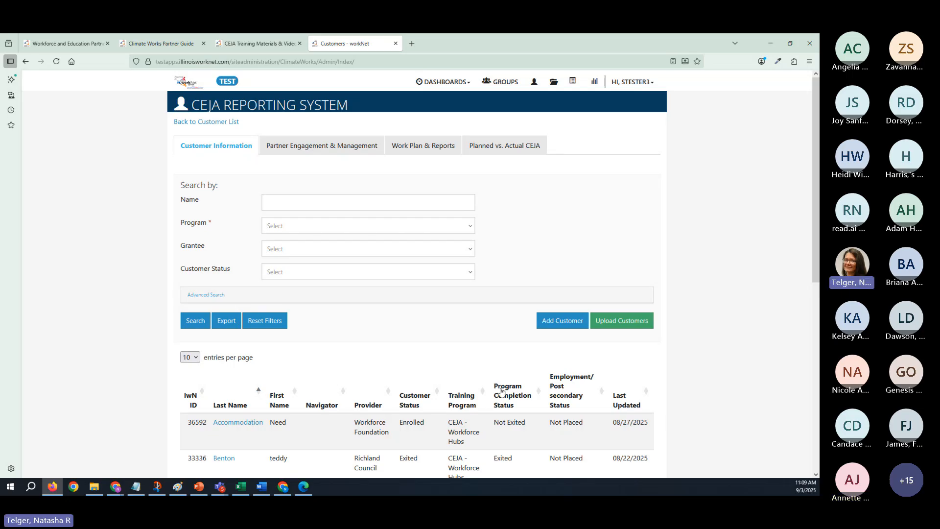
- Open the first listed customer's career plan at Add Steps/Services and review the services under the Complete Training goal
scroll(334, 410, "down", 3)
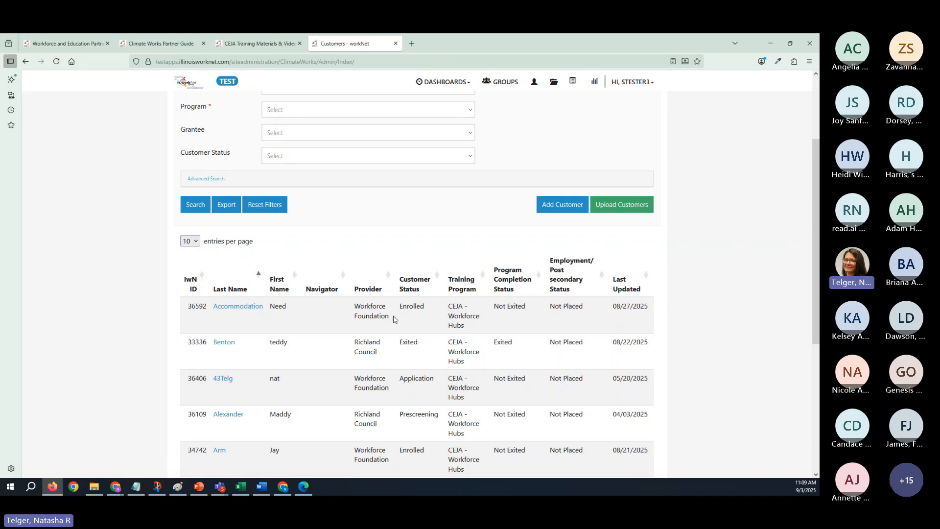
left_click(248, 311)
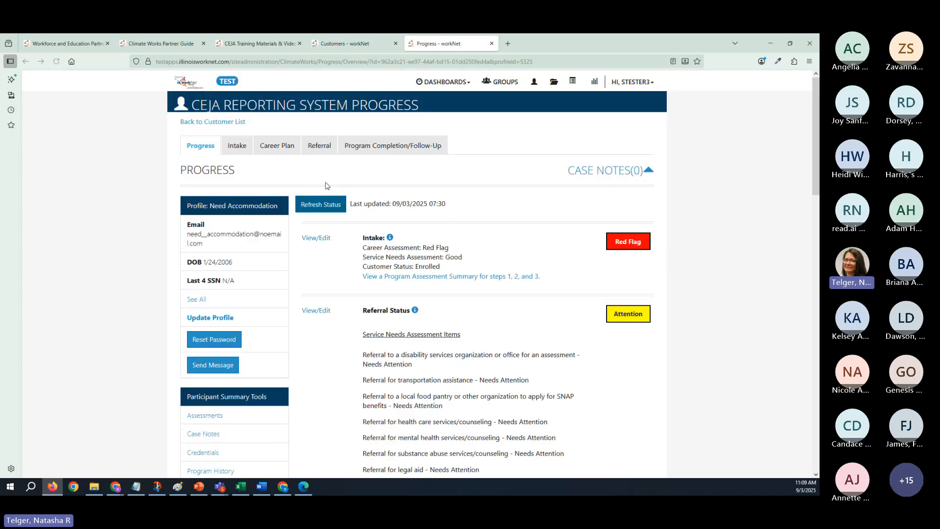
left_click(267, 149)
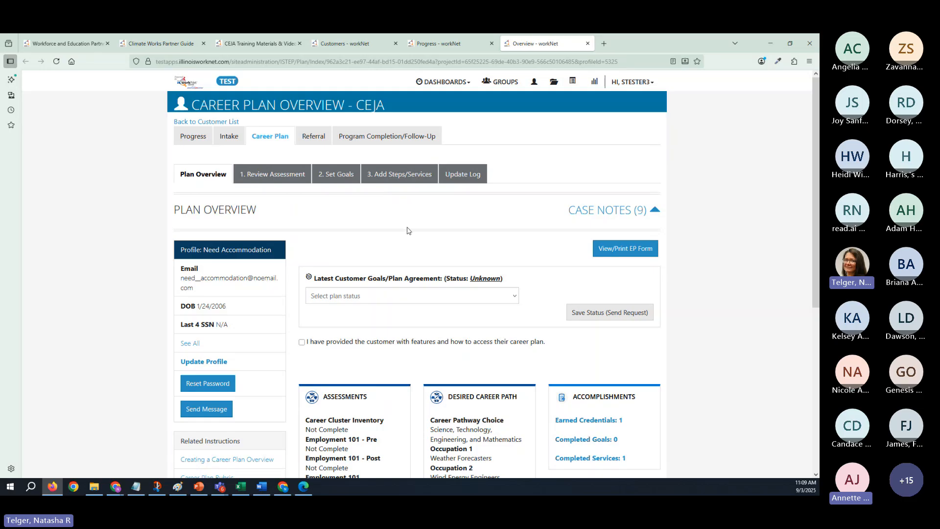
left_click(406, 171)
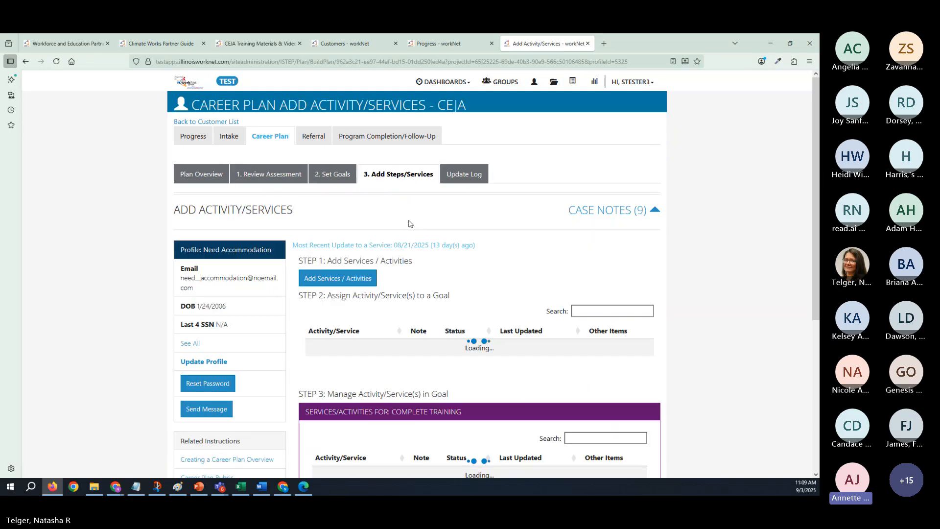
scroll(410, 223, "down", 5)
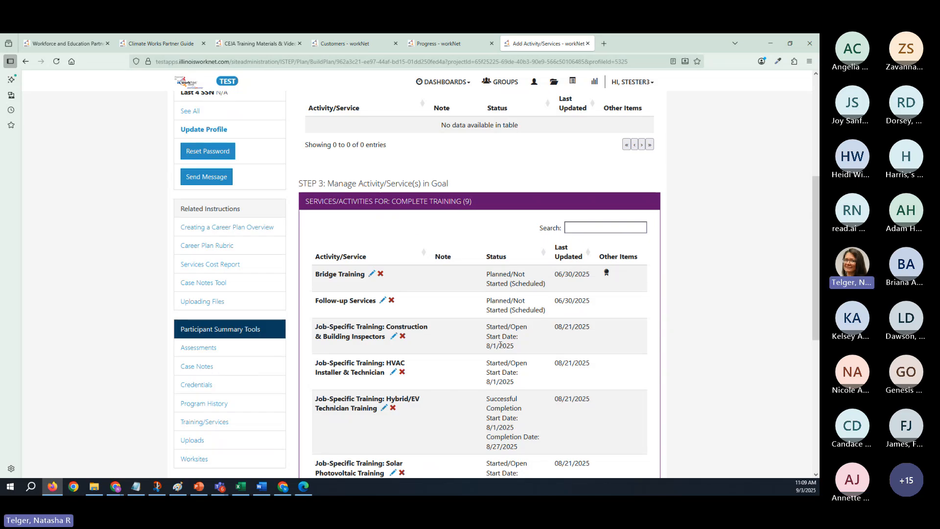
scroll(500, 344, "down", 5)
scroll(542, 307, "up", 5)
scroll(542, 306, "up", 5)
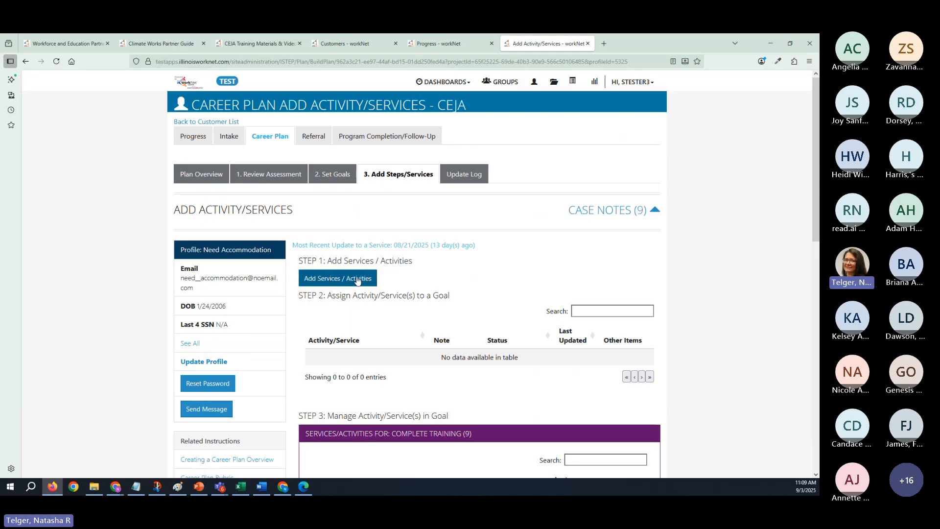
- Open the catalogue of addable services and activities and search it for "provide men"
left_click(357, 280)
left_click(534, 166)
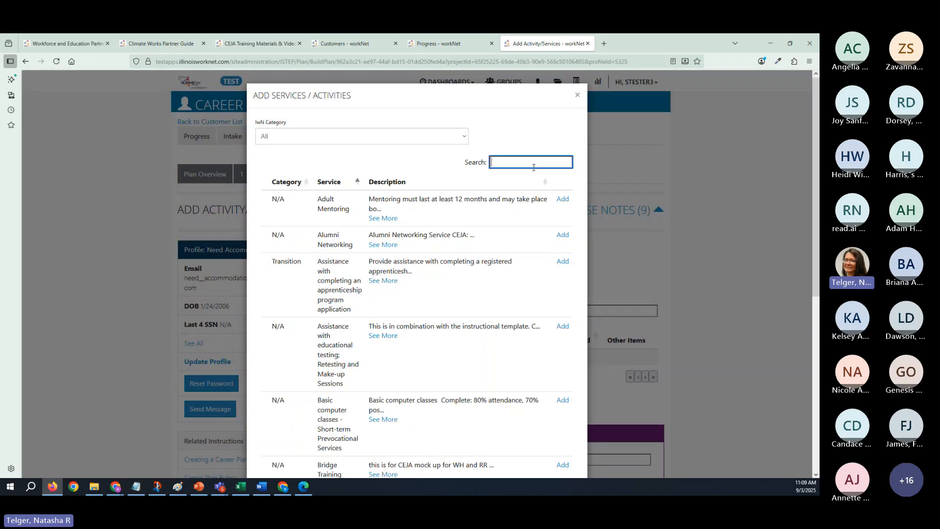
type("pro")
key("BackSpace")
key("BackSpace")
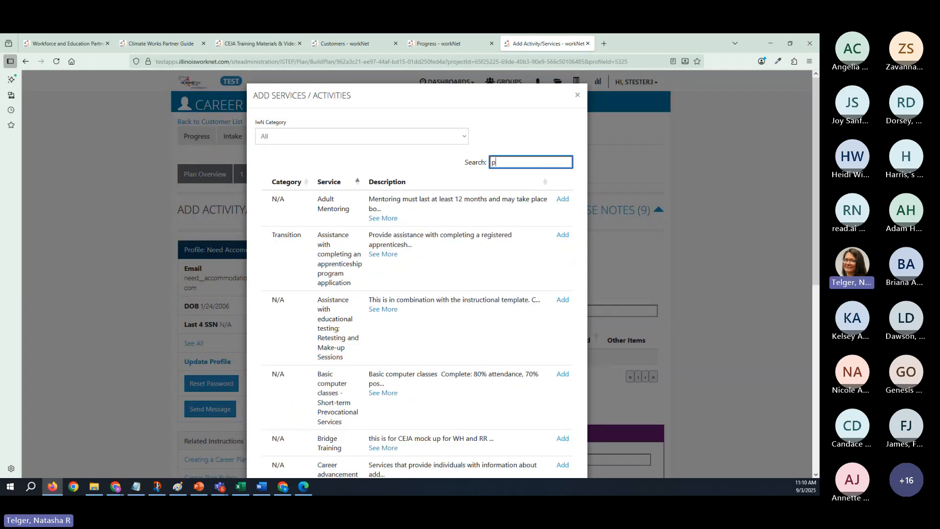
type("rovidem")
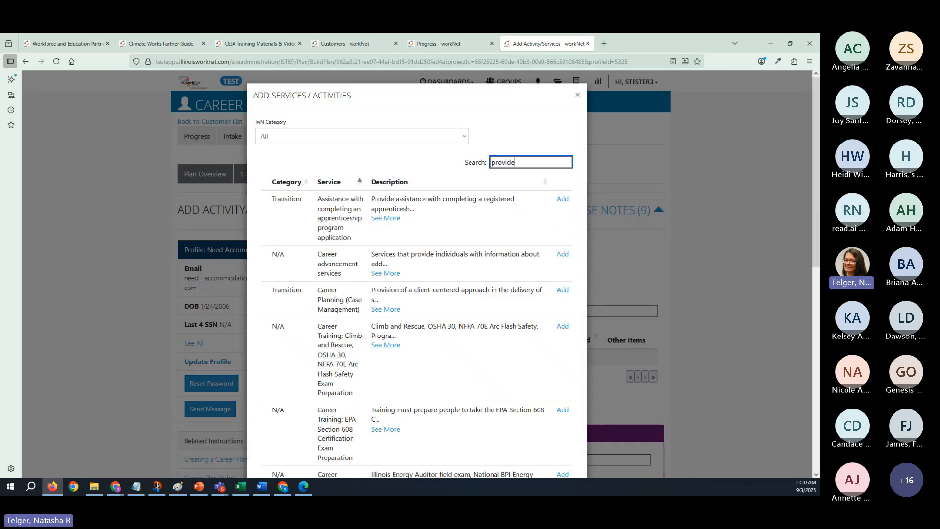
type("en")
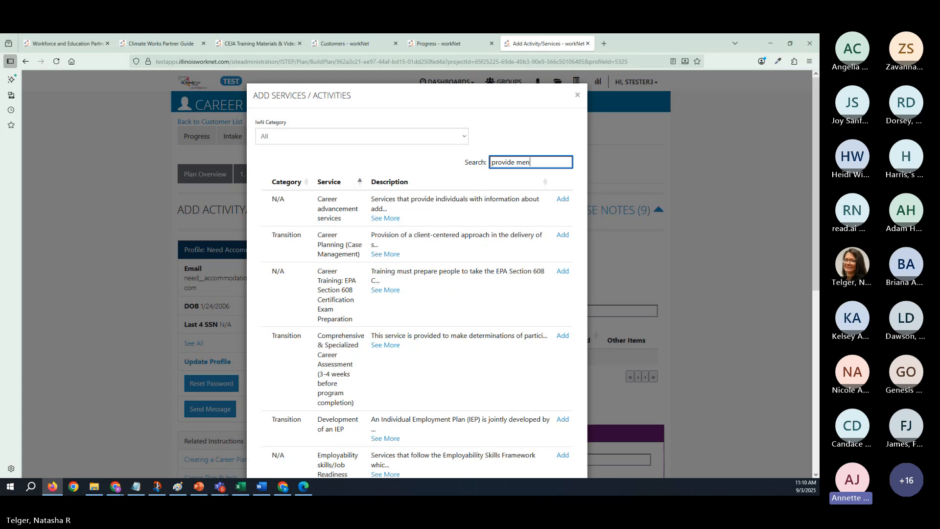
- Look through the matching services for a mentoring entry, and close the catalogue without adding any
scroll(488, 292, "down", 5)
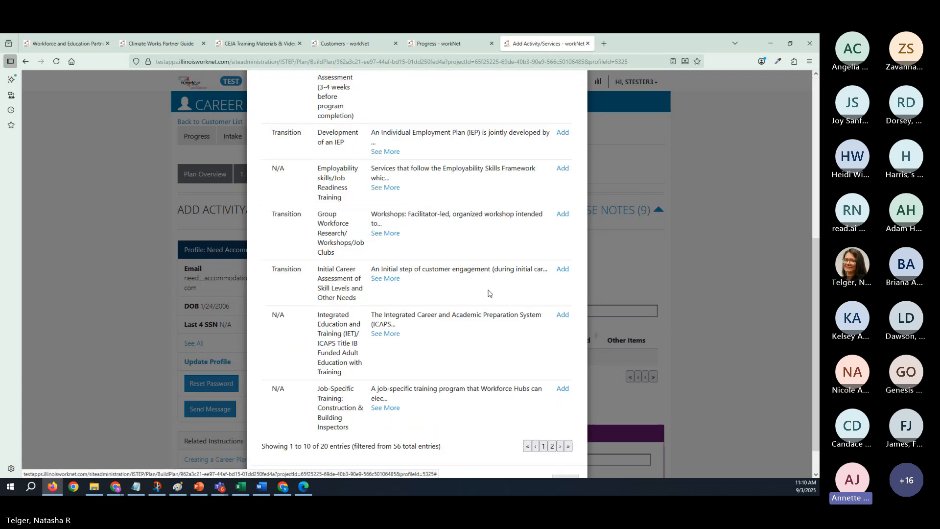
scroll(488, 292, "up", 5)
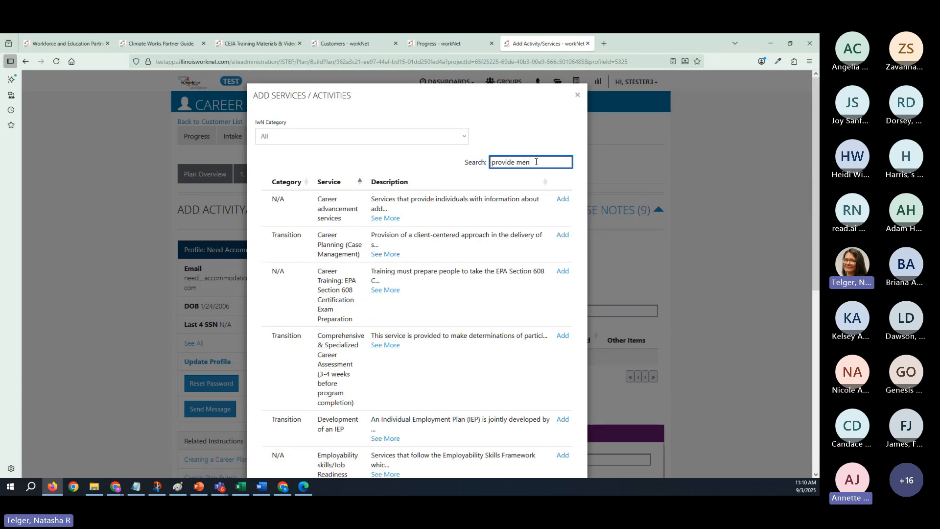
left_click_drag(536, 162, 491, 162)
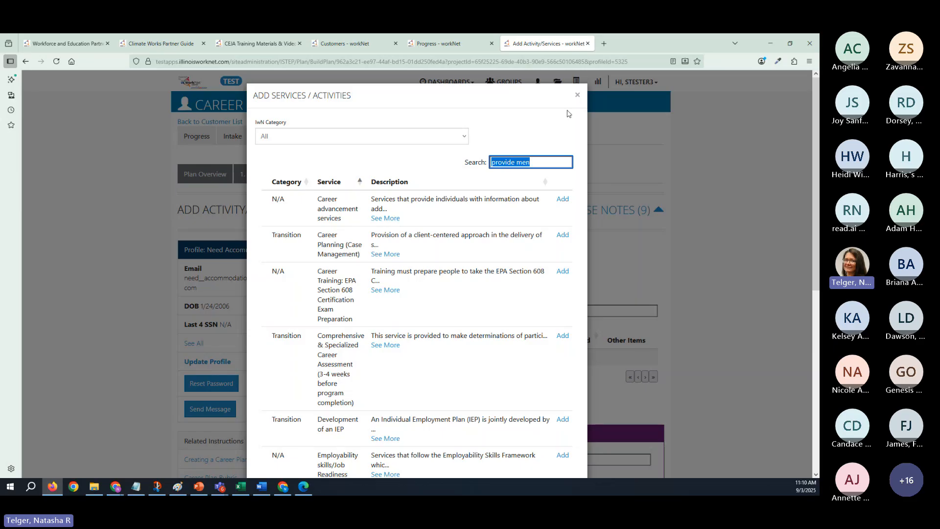
left_click(577, 97)
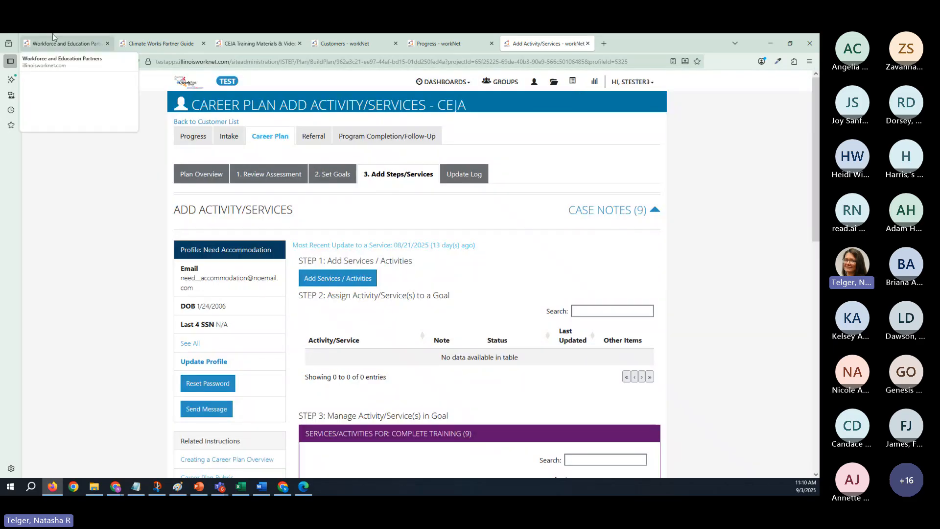
- Open the Service Needs Assessment and Service Alignment instructions from the Complete Intake Assessments section of the Climate Works Partner Guide
left_click(150, 45)
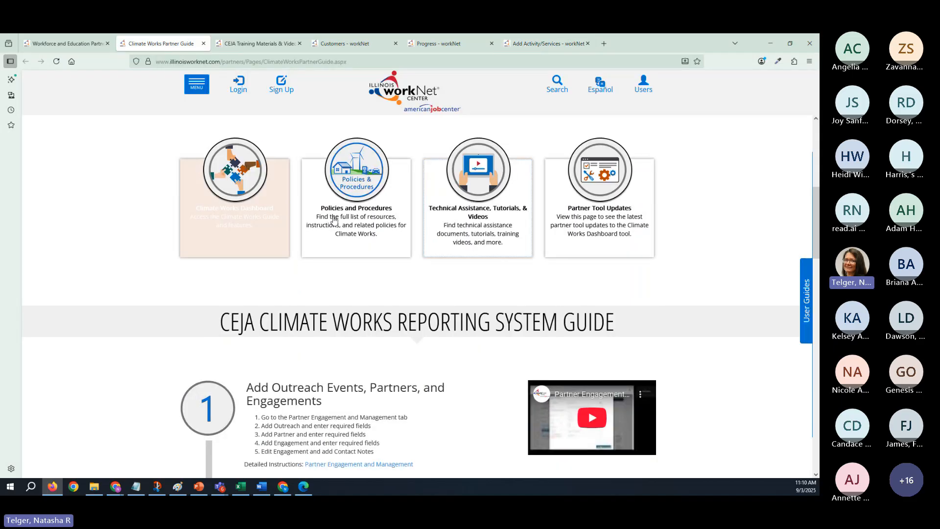
scroll(335, 220, "down", 8)
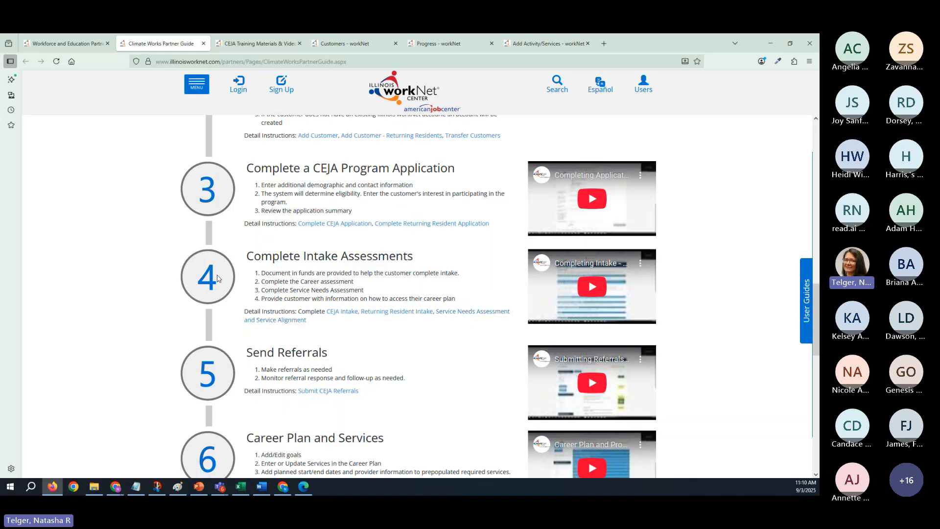
scroll(262, 278, "up", 6)
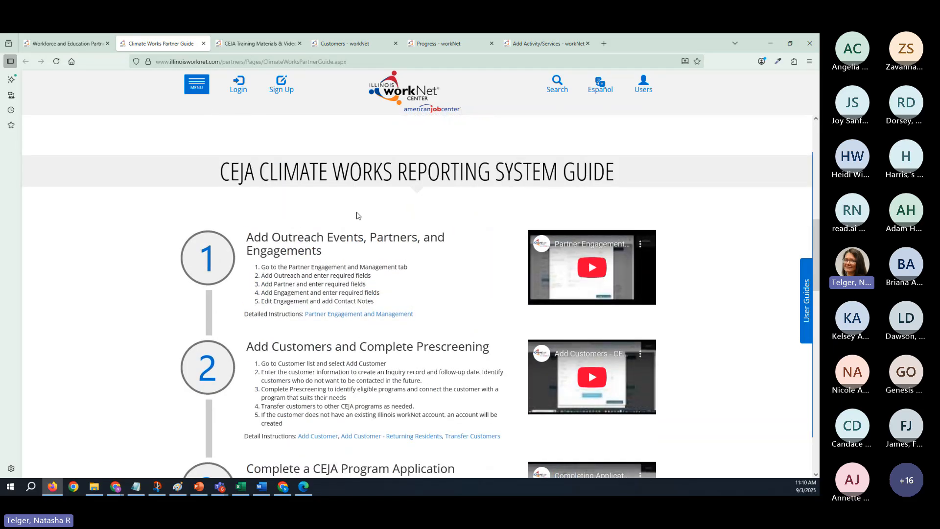
scroll(379, 368, "down", 6)
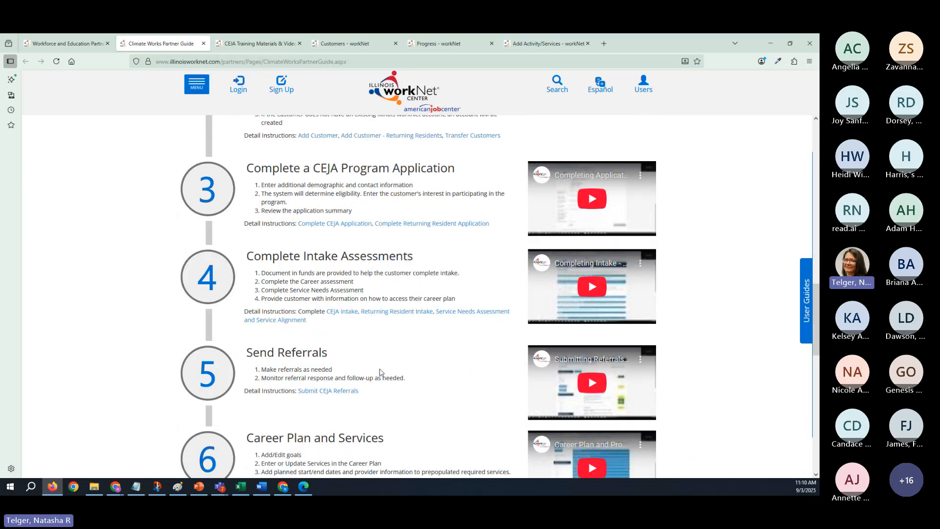
scroll(380, 372, "up", 6)
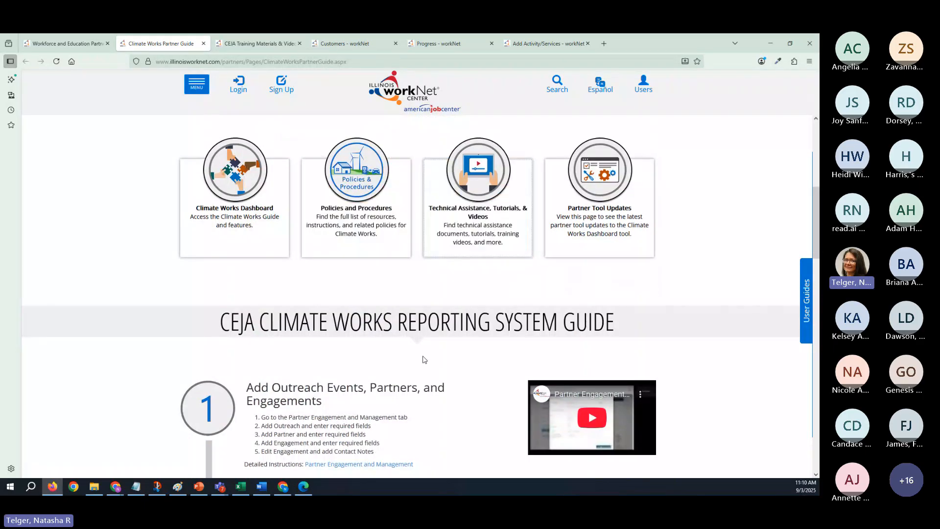
scroll(422, 361, "down", 5)
scroll(424, 360, "down", 4)
scroll(424, 359, "up", 4)
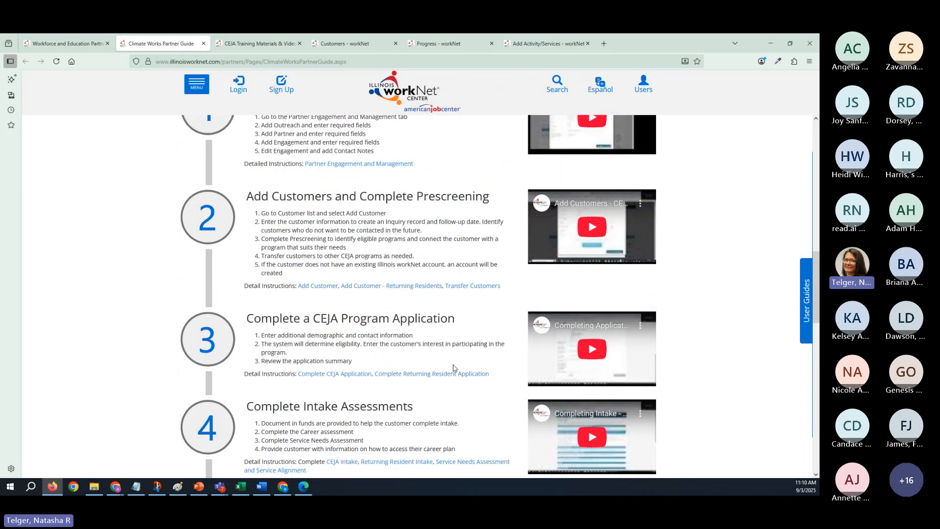
scroll(360, 401, "down", 1)
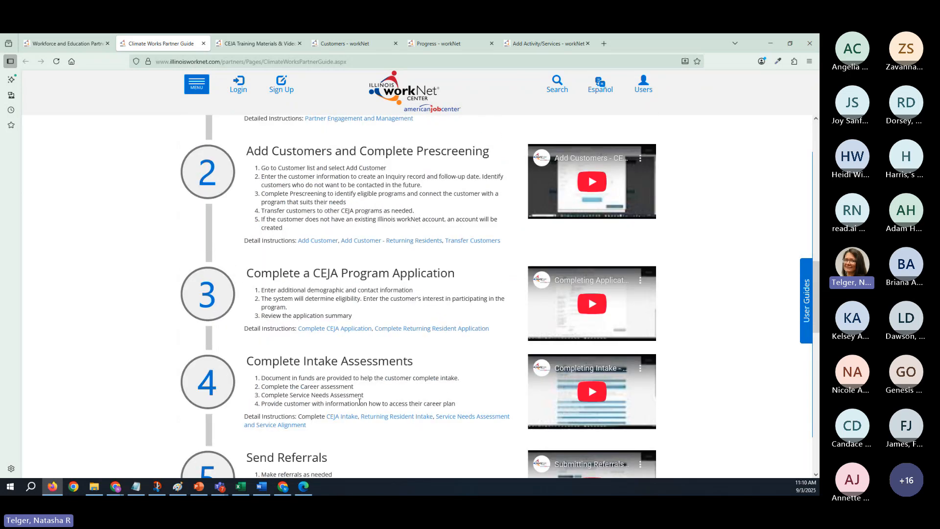
scroll(360, 402, "down", 2)
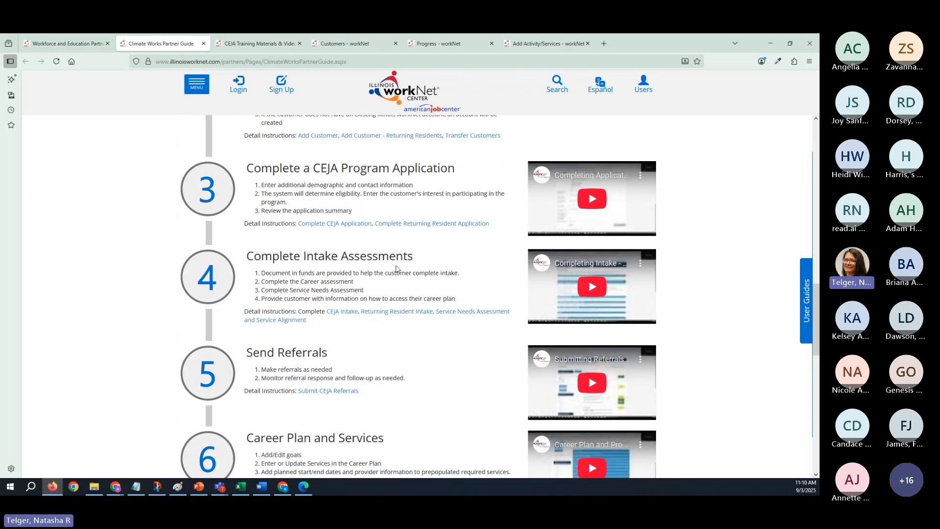
left_click(472, 316)
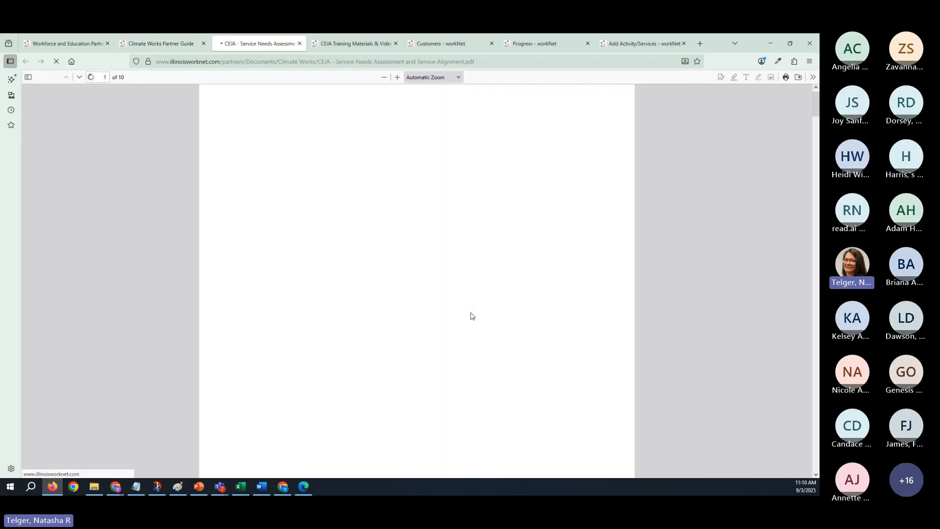
- Read through the Service Needs Assessment document to the Mentorship section on page 9
scroll(487, 343, "down", 6)
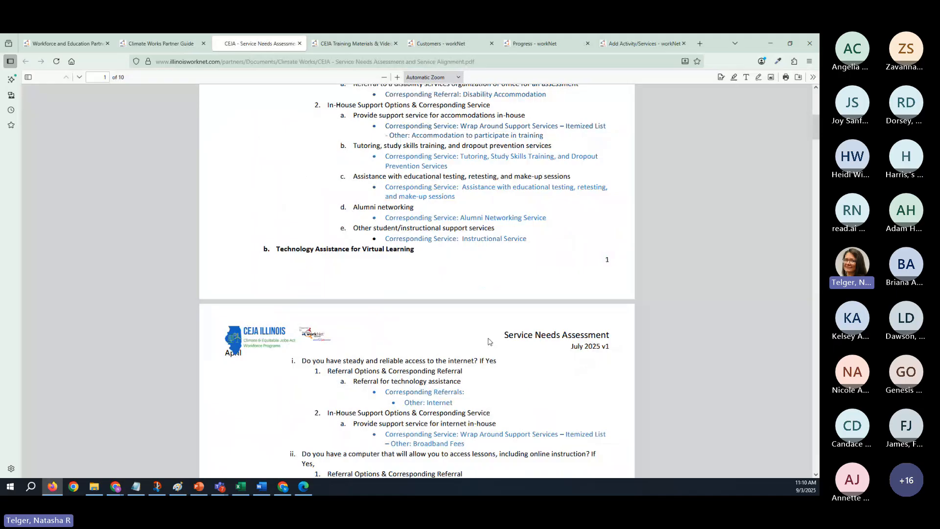
scroll(488, 341, "down", 13)
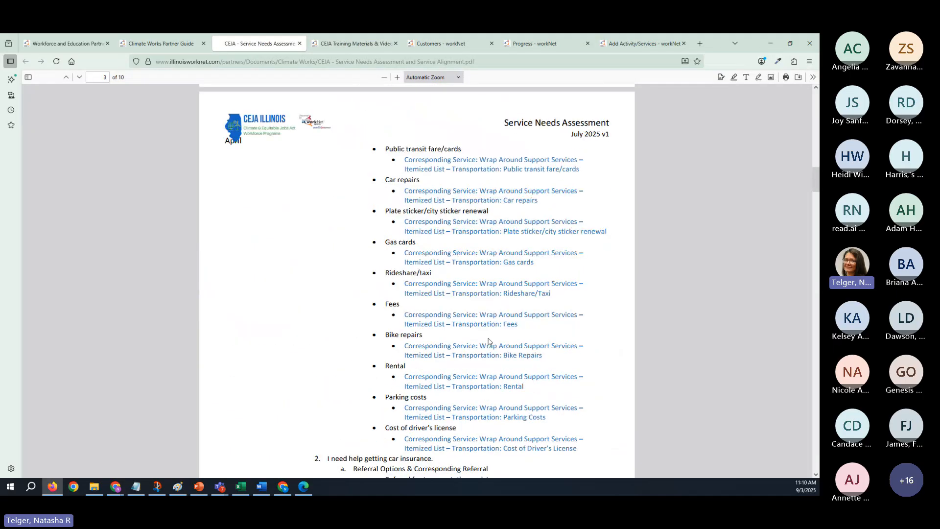
scroll(488, 341, "down", 15)
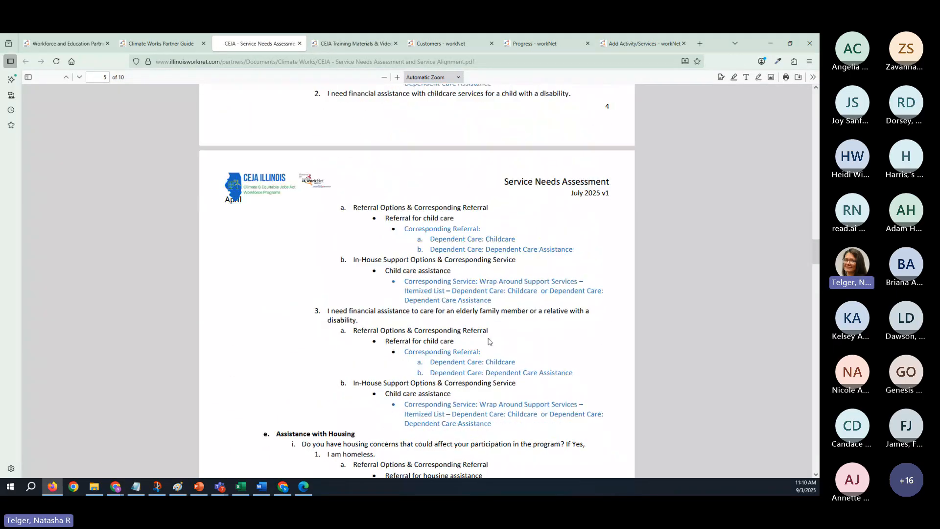
scroll(488, 341, "down", 15)
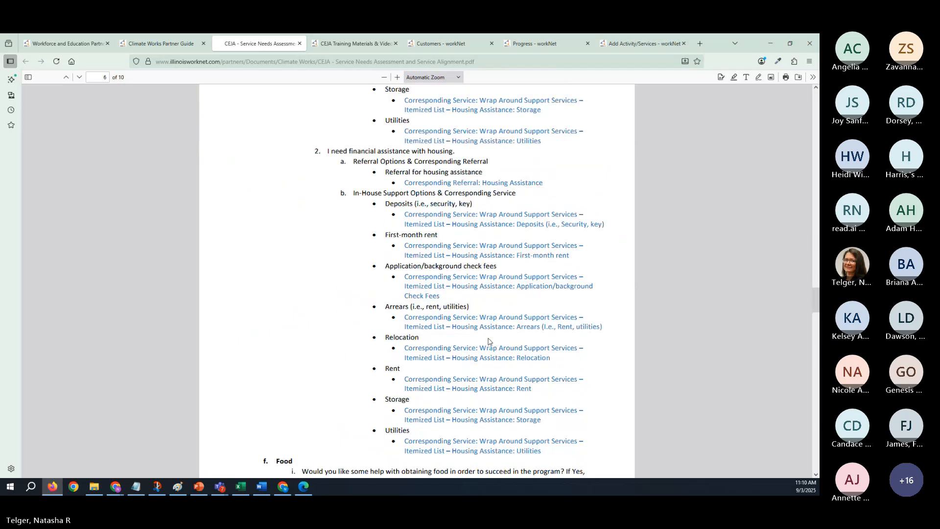
scroll(488, 341, "down", 15)
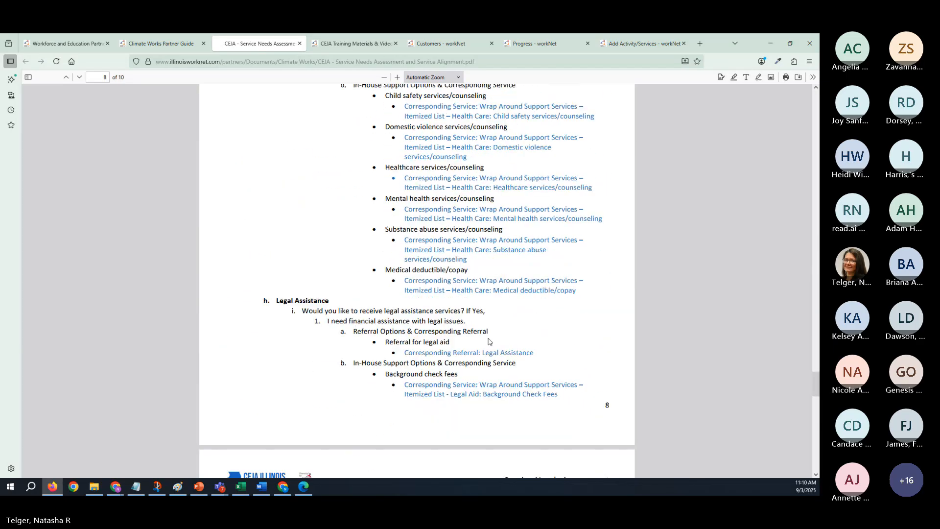
scroll(488, 337, "down", 5)
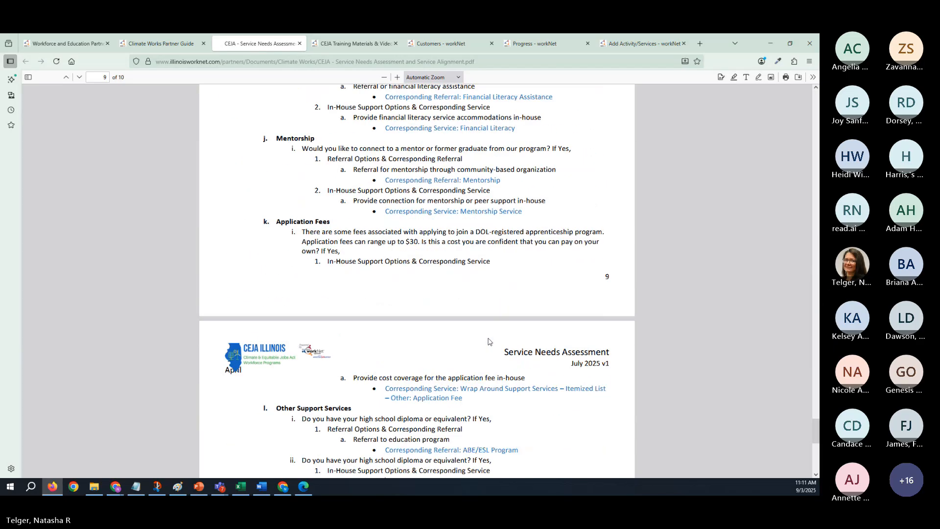
scroll(473, 396, "up", 5)
scroll(473, 396, "down", 3)
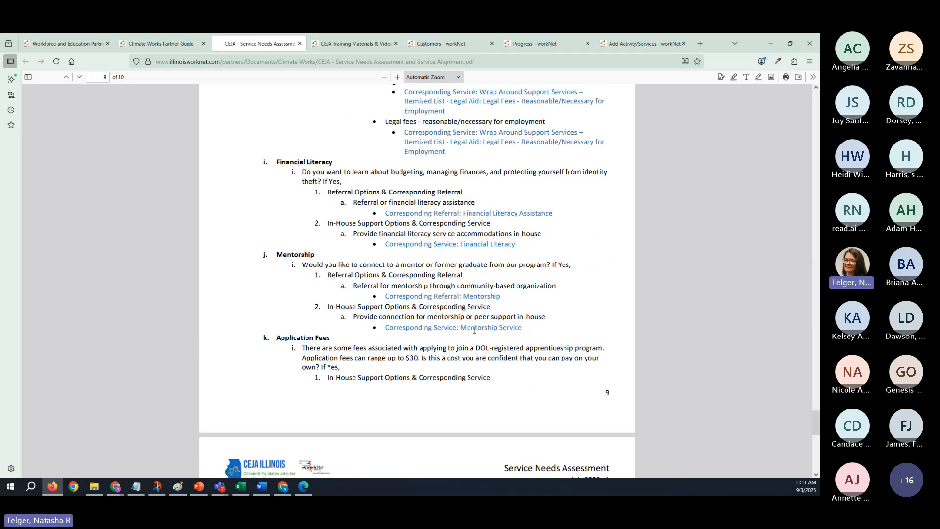
- Examine the Mentorship section's in-house support option and its corresponding service, and return to the customer's Add Activity/Services page
left_click_drag(356, 317, 550, 321)
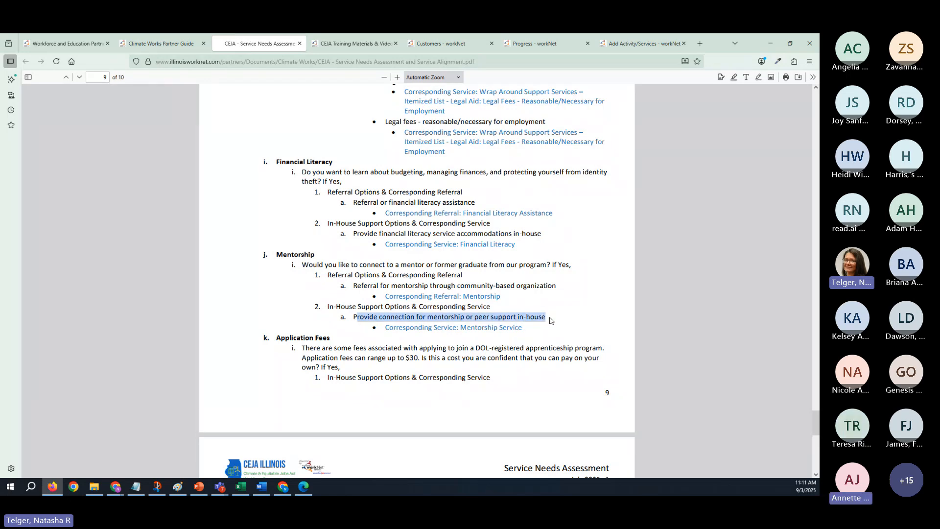
mouse_move(542, 330)
left_mouse_down()
mouse_move(414, 328)
mouse_move(541, 339)
left_mouse_up()
left_click(391, 343)
left_click(541, 339)
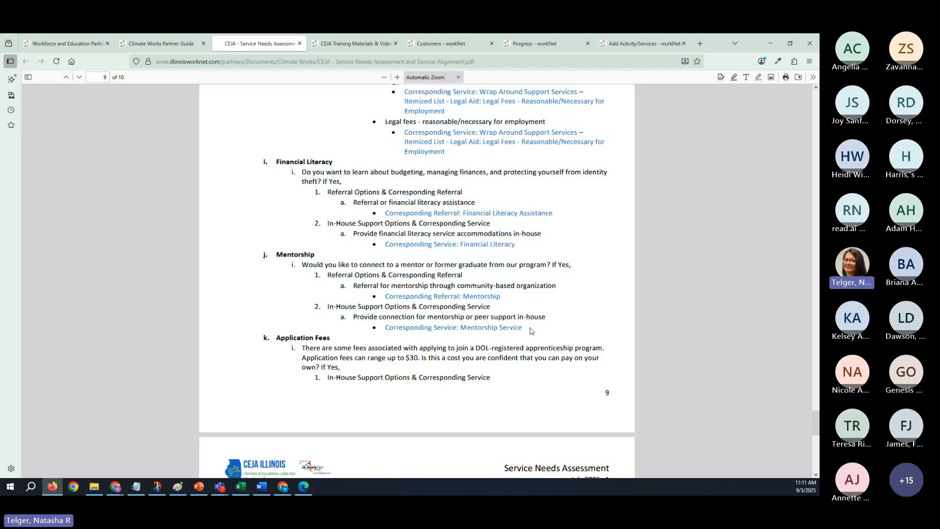
left_click_drag(528, 331, 447, 328)
left_click(517, 331)
scroll(475, 292, "up", 4)
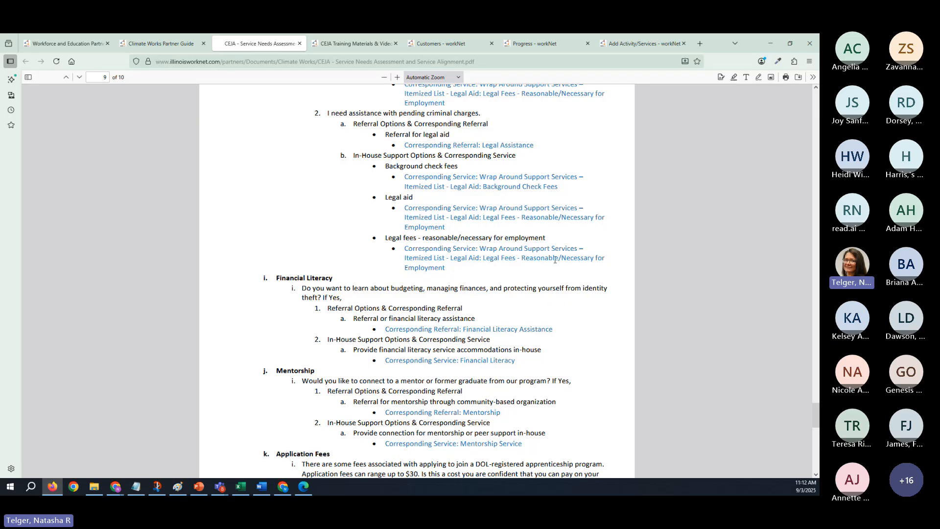
scroll(536, 274, "down", 4)
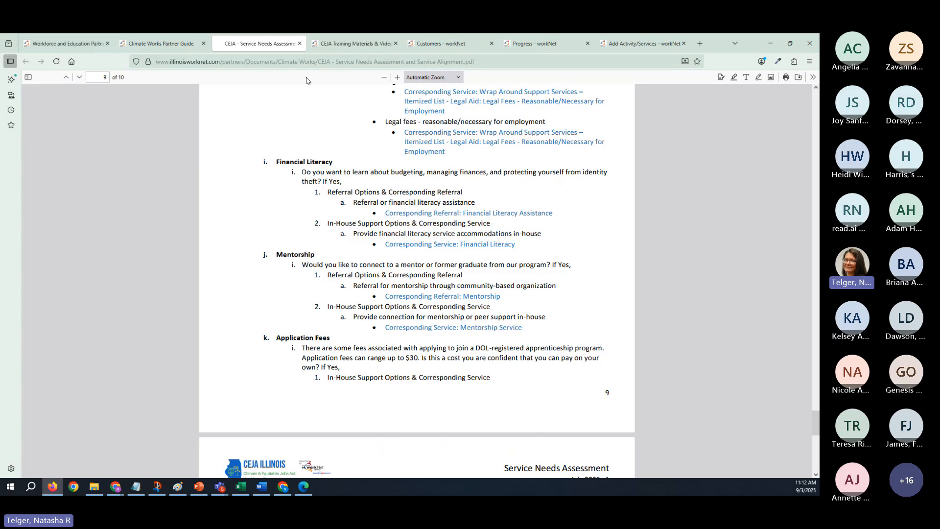
left_click(675, 45)
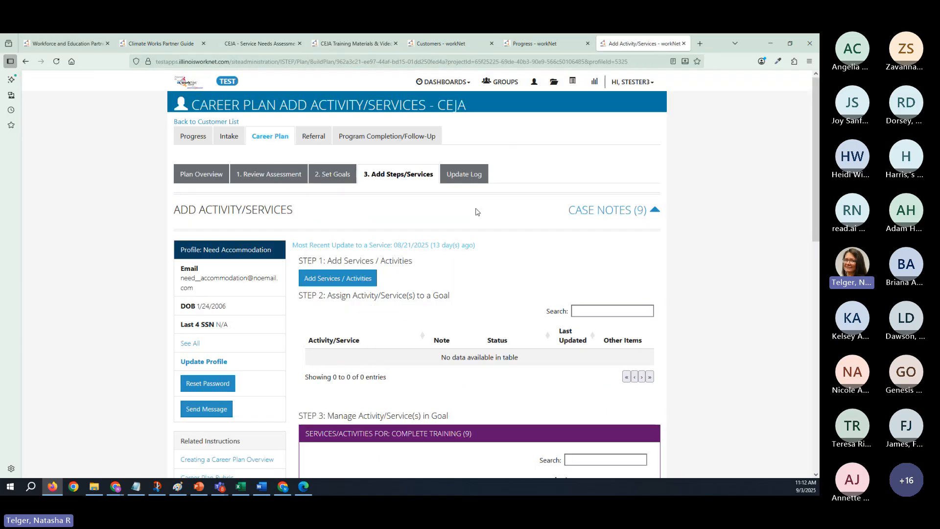
- Search the services catalogue for "mentor" and add the Mentorship service to the customer's career plan
left_click(355, 287)
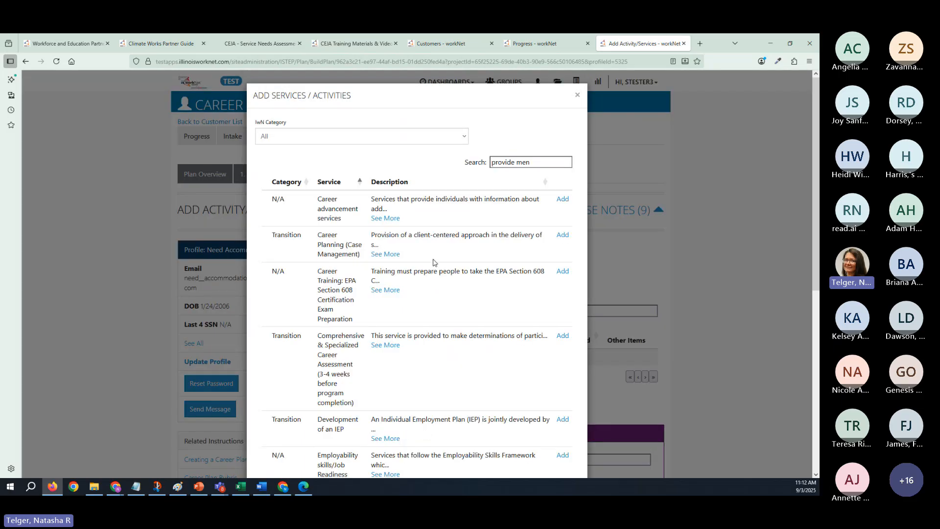
scroll(434, 262, "down", 5)
scroll(434, 265, "up", 5)
left_click(525, 161)
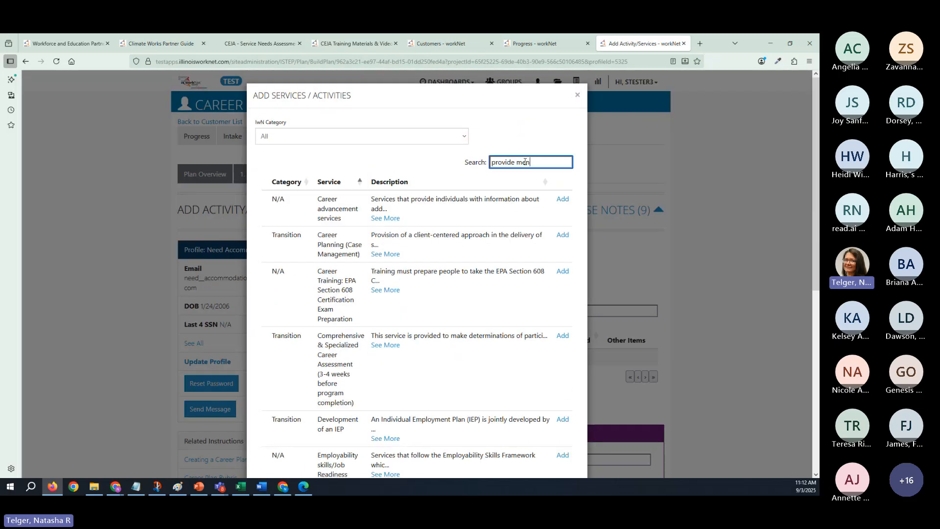
triple_click(525, 162)
type("mentor")
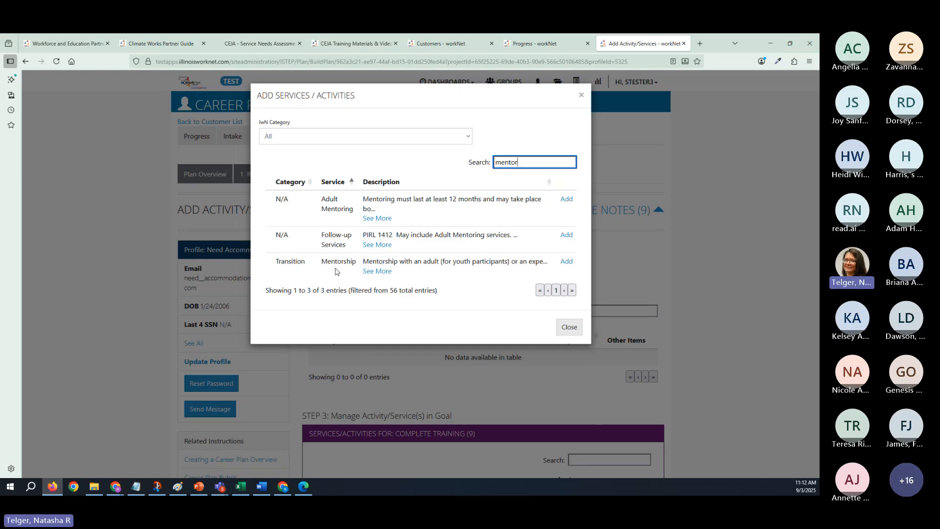
left_click(566, 262)
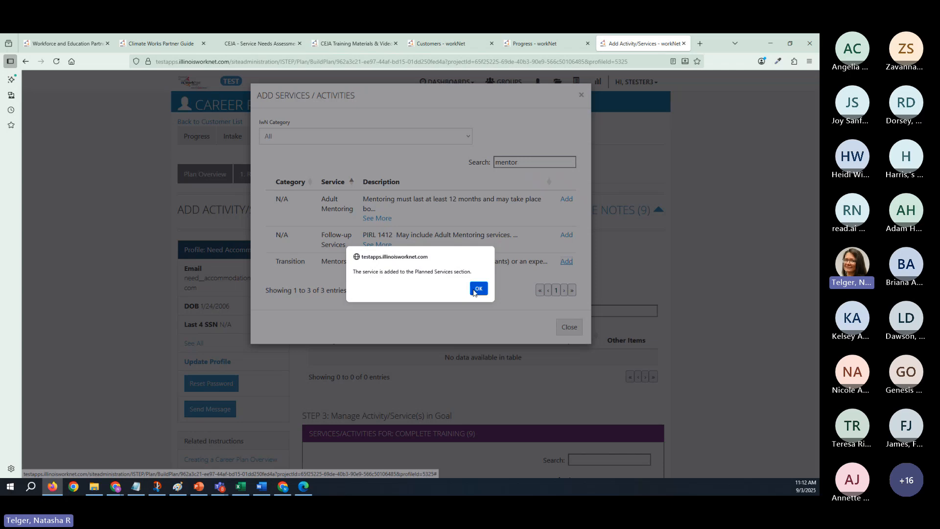
left_click(479, 287)
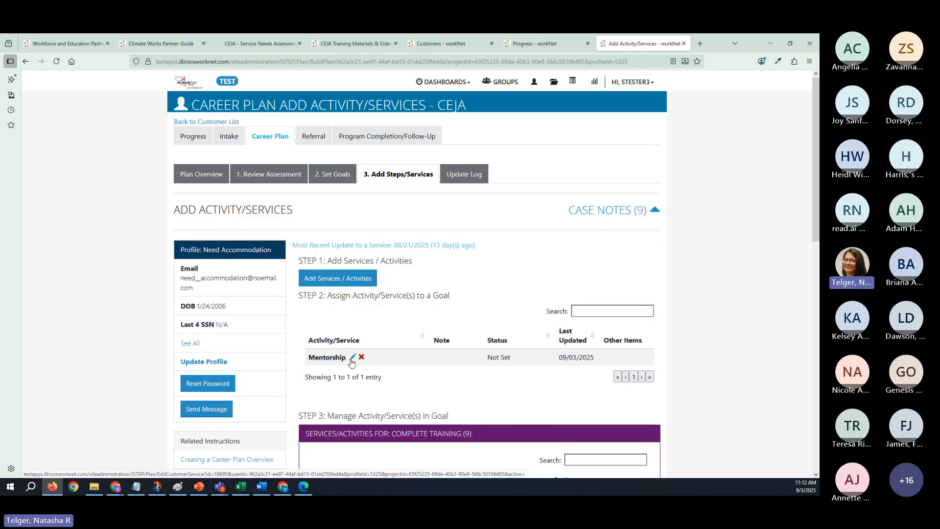
- Open the Mentorship service for editing, assign it to the Complete Training goal, and set its status to Started/Open
left_click(351, 358)
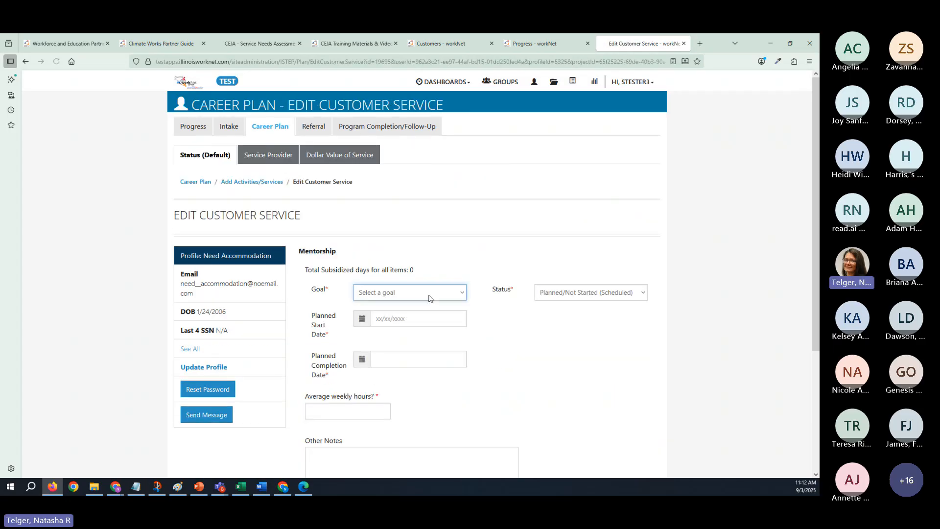
left_click(429, 298)
left_click(425, 322)
left_click(598, 295)
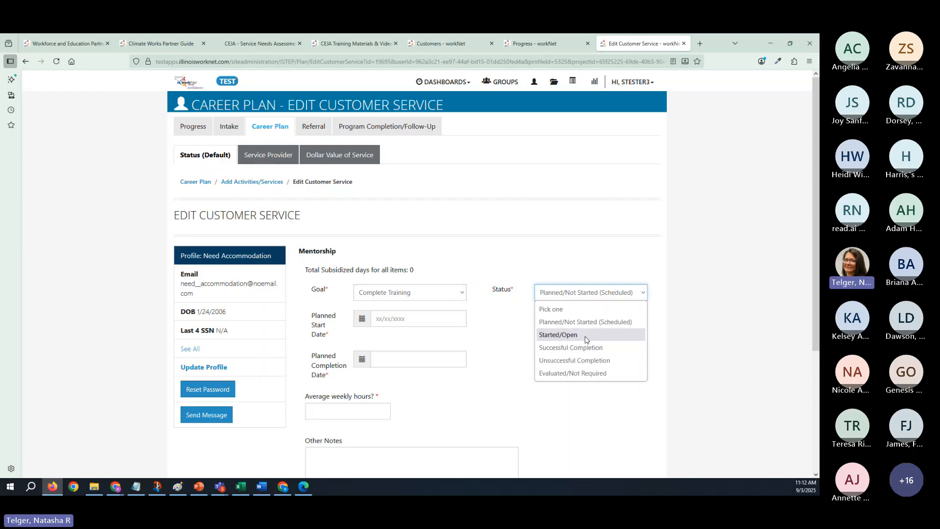
left_click(568, 335)
- Set Mentorship's planned start date to 08/25/2025, planned completion date to 09/02/2025, and average weekly hours to 10
left_click(430, 319)
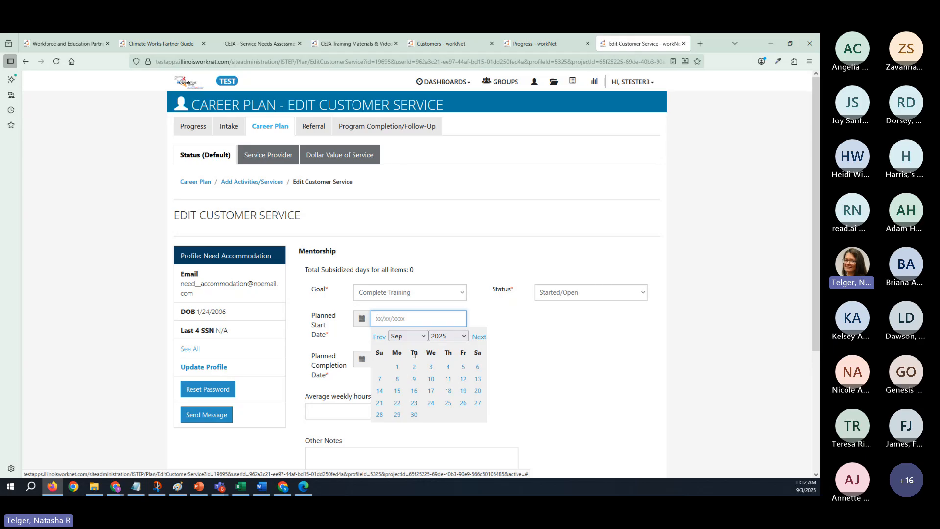
left_click(382, 337)
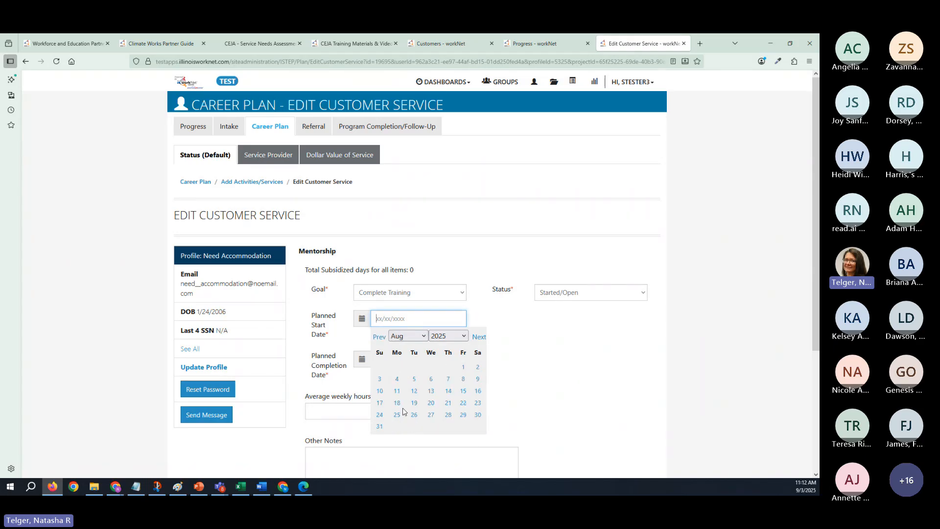
left_click(396, 417)
left_click(405, 356)
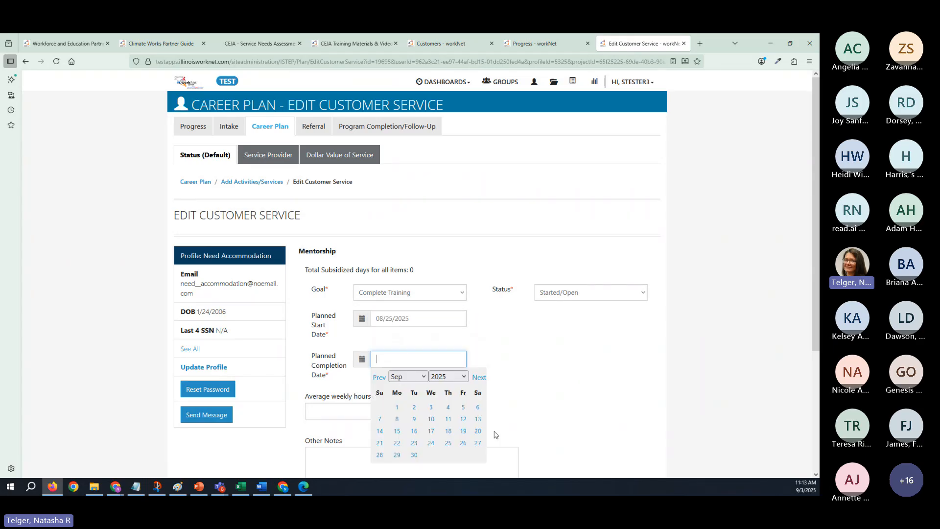
left_click(414, 408)
left_click(377, 411)
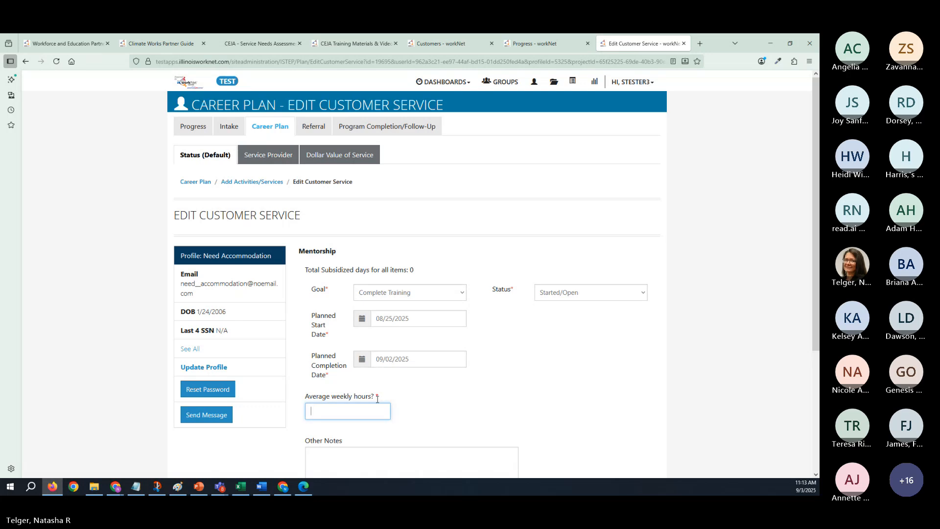
type("10")
- Choose Workforce Foundation as the initial service provider for the Mentorship service
left_click(281, 161)
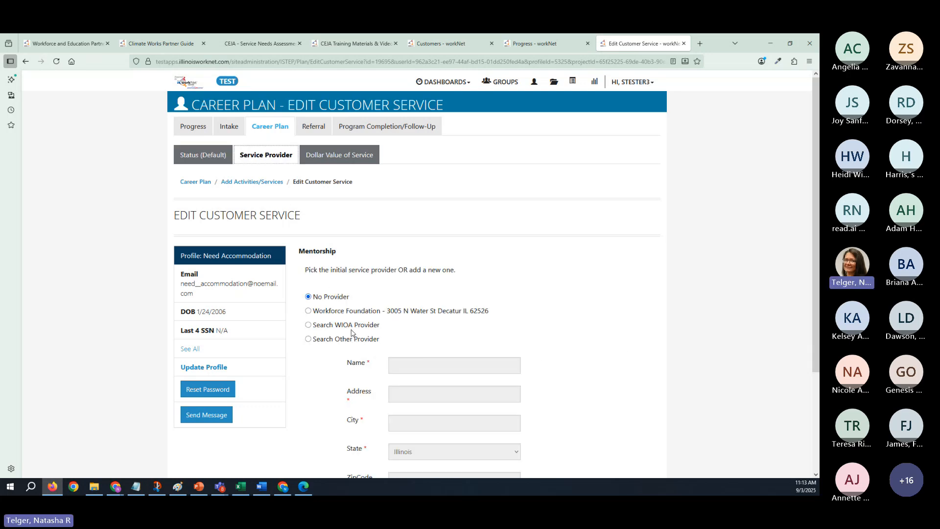
left_click(308, 311)
scroll(410, 314, "down", 3)
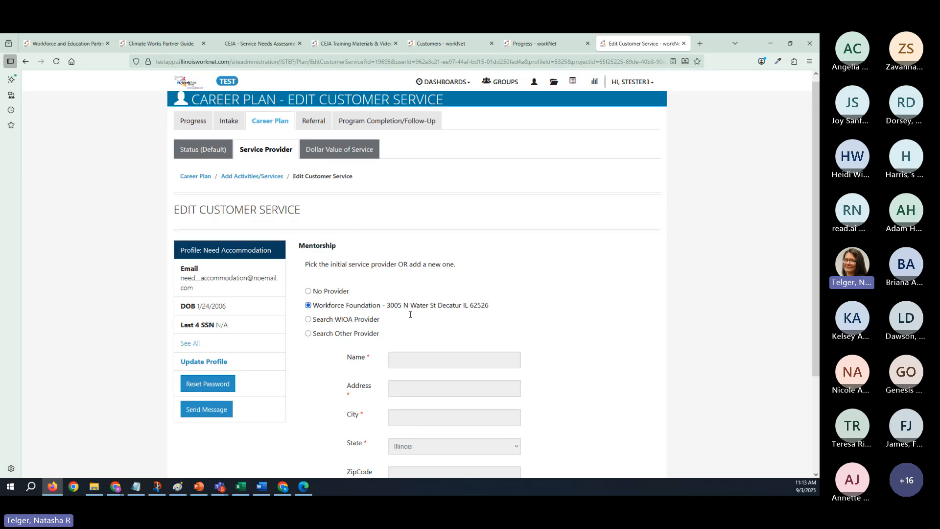
- Update the customer service with a case note titled "fgh" and message "hdfg", saved without sending a message or email
left_click(619, 417)
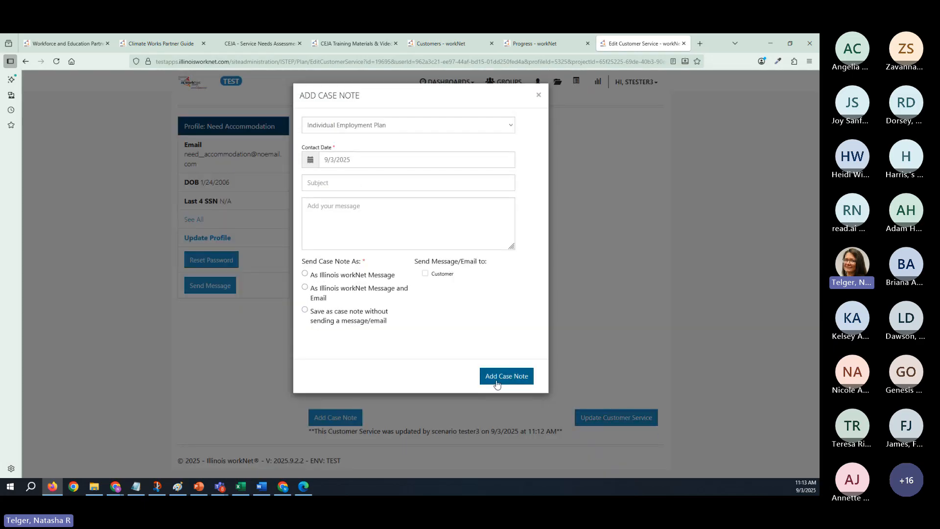
type("fgh")
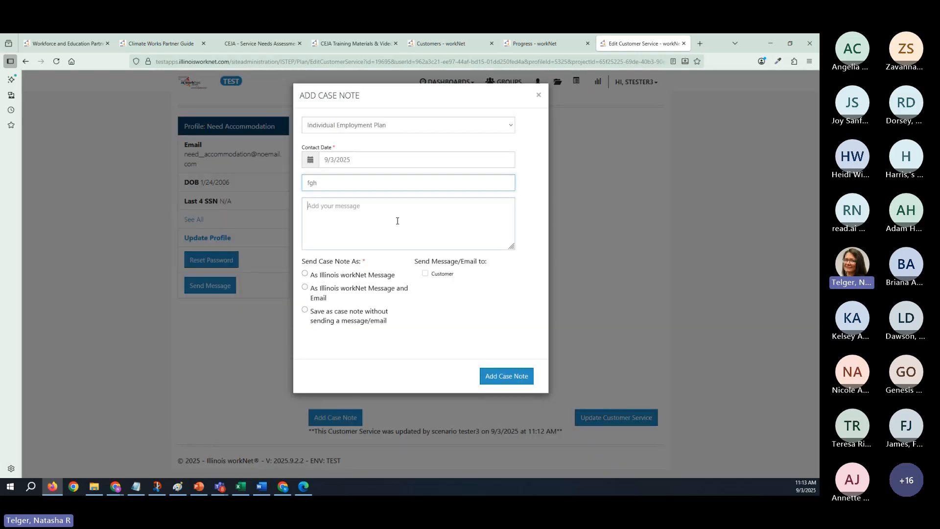
left_click(397, 219)
type("hdfg")
left_click(380, 318)
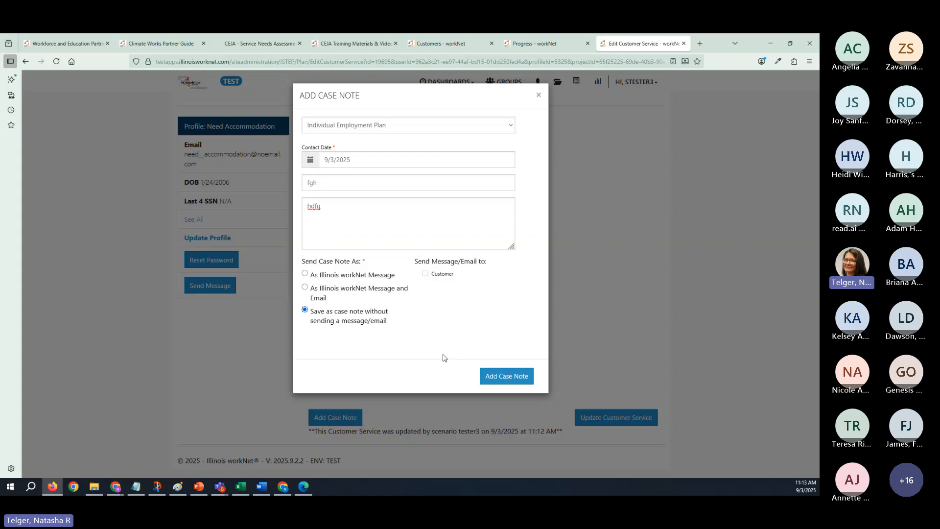
left_click(514, 379)
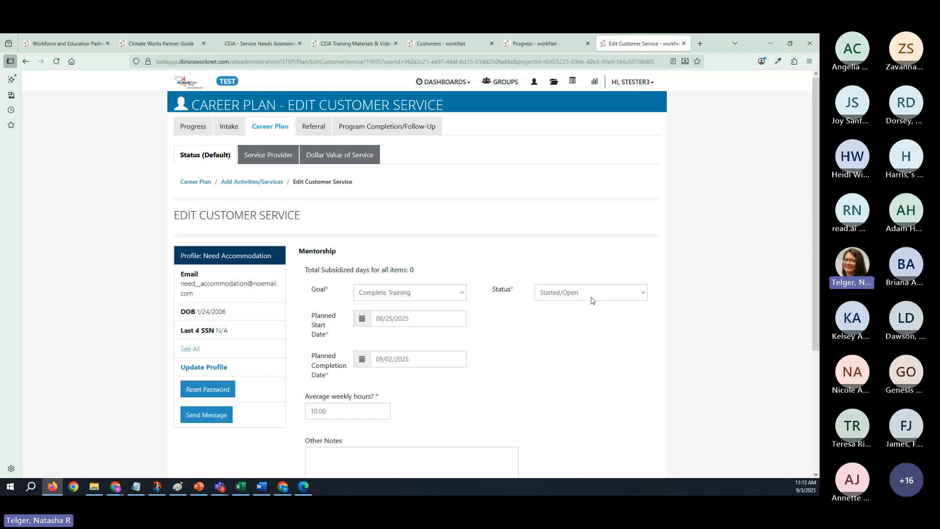
- Change the Mentorship service's status to Successful Completion with a completion date of 09/01/2025
left_click(589, 296)
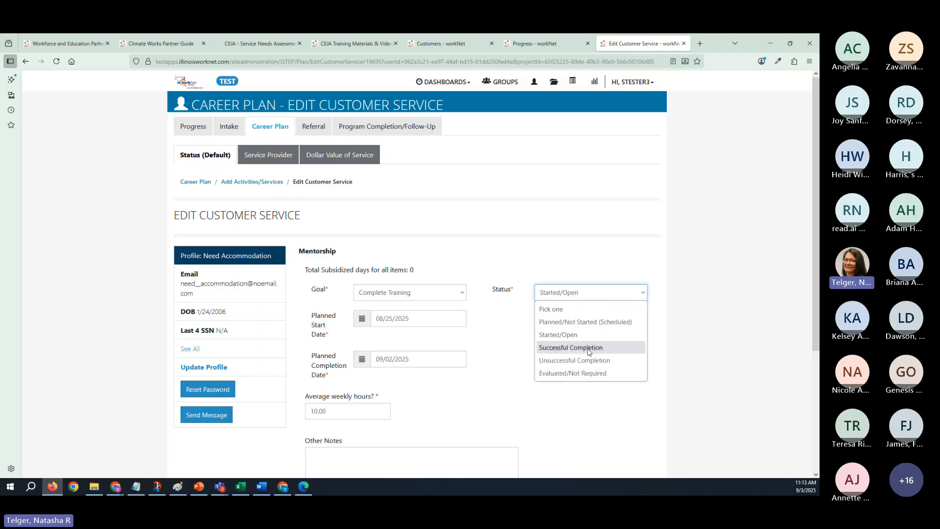
left_click(589, 349)
left_click(587, 359)
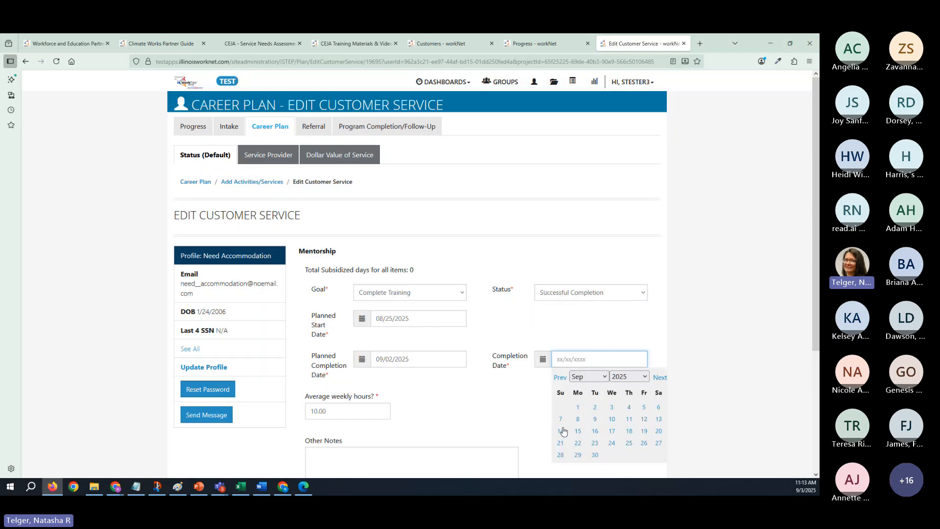
left_click(577, 407)
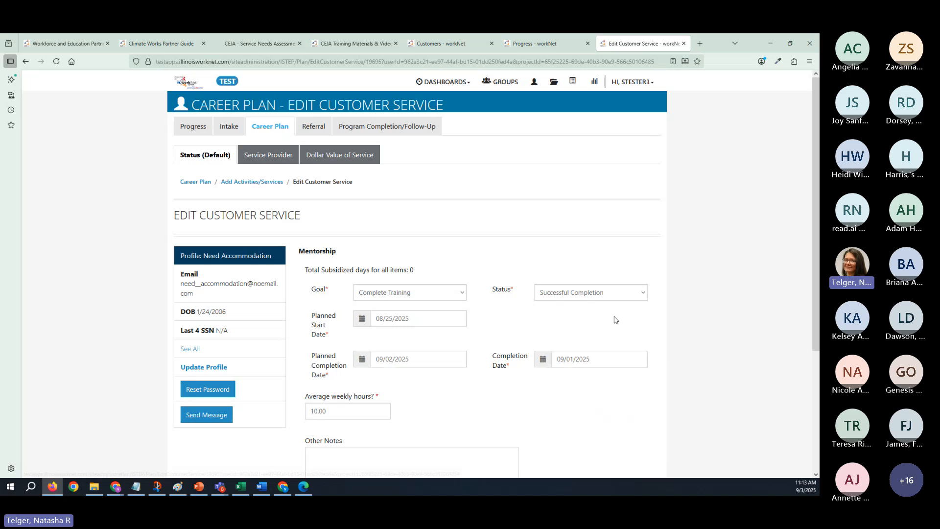
scroll(489, 361, "down", 3)
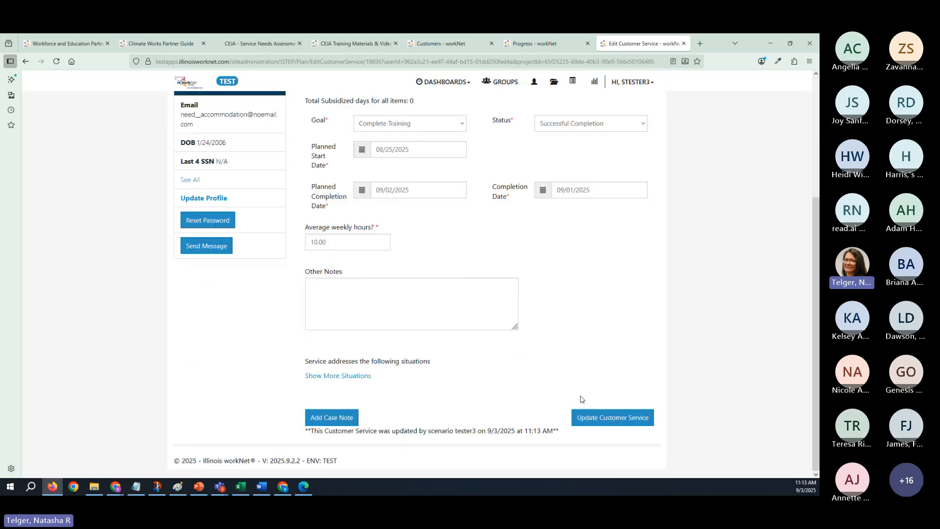
- Update the completed Mentorship service with a case note titled "gdfsh" and message "sgfs", saved without sending a message or email
left_click(629, 419)
left_click(428, 182)
type("gd")
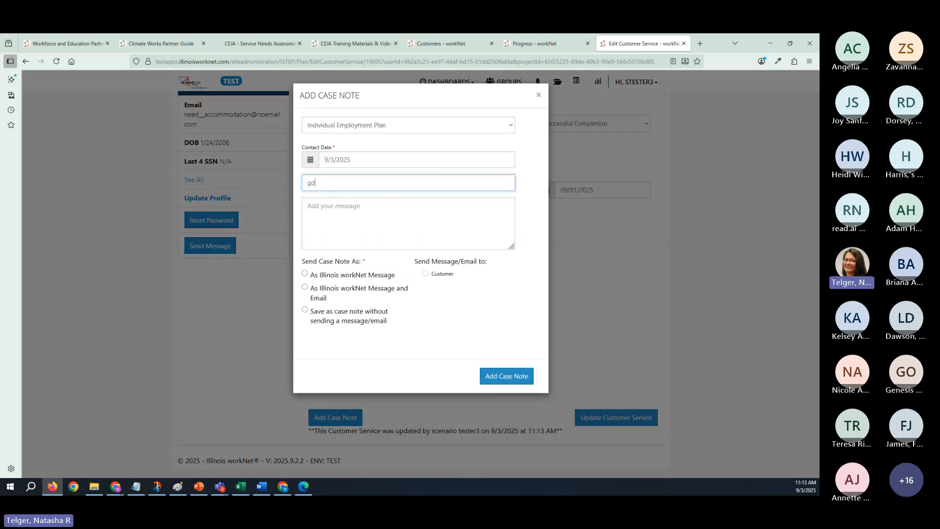
type("fsh")
left_click(424, 208)
type("sgfs")
left_click(363, 321)
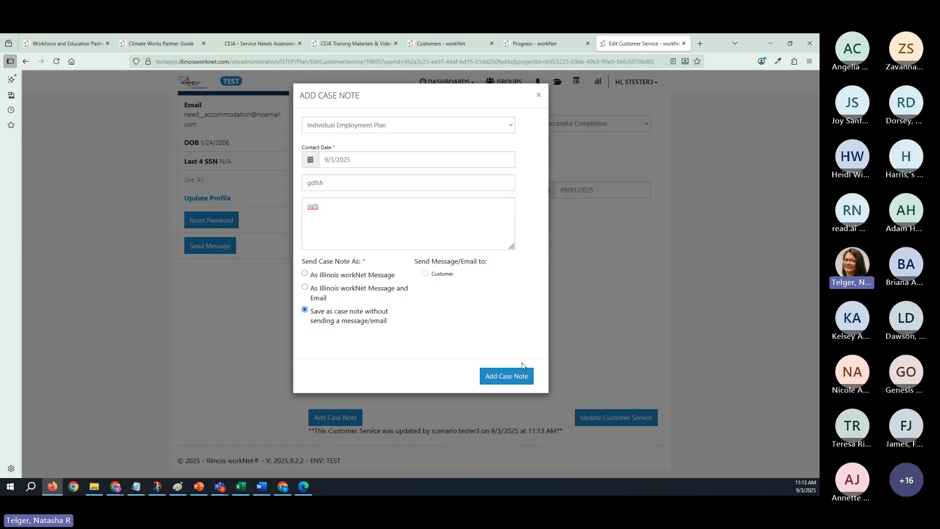
left_click(503, 381)
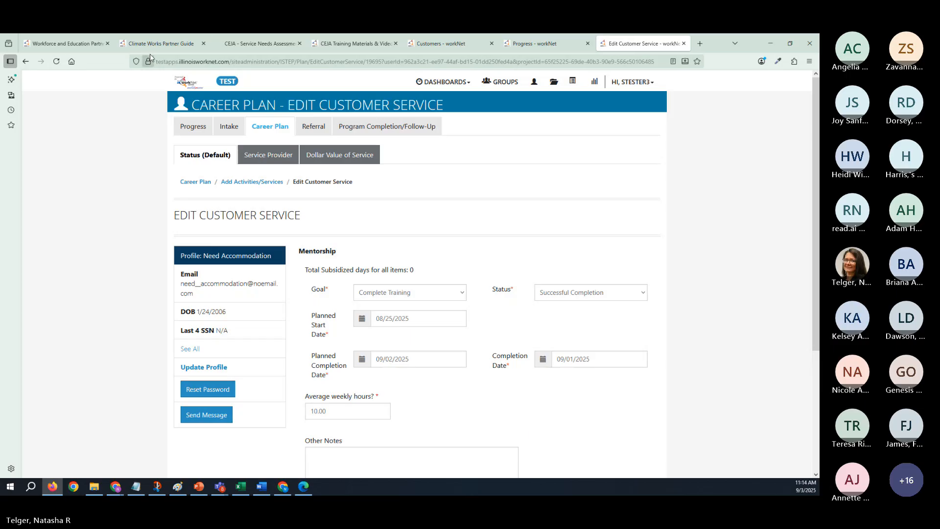
- Review the referral, career plan and Service Needs Assessment item statuses on the customer's Progress page, and return to the Mentorship service's edit page
left_click(534, 44)
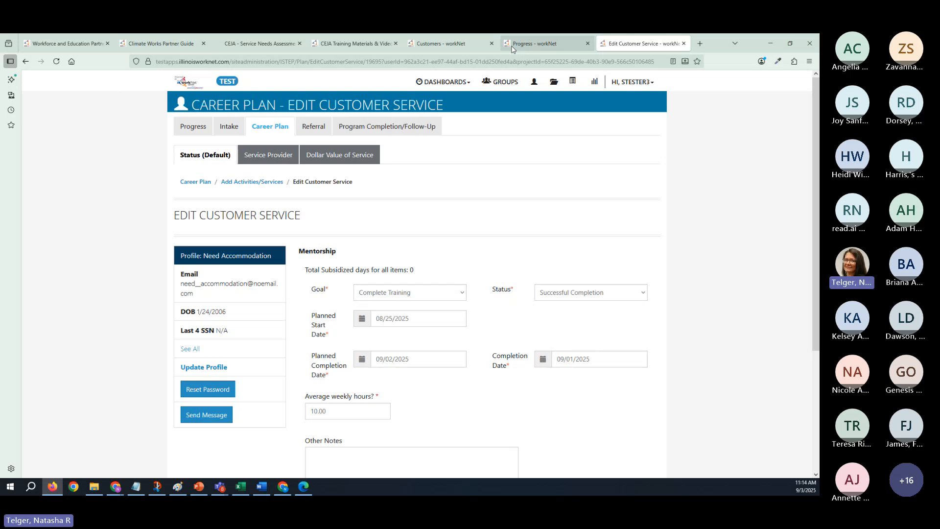
scroll(491, 330, "down", 7)
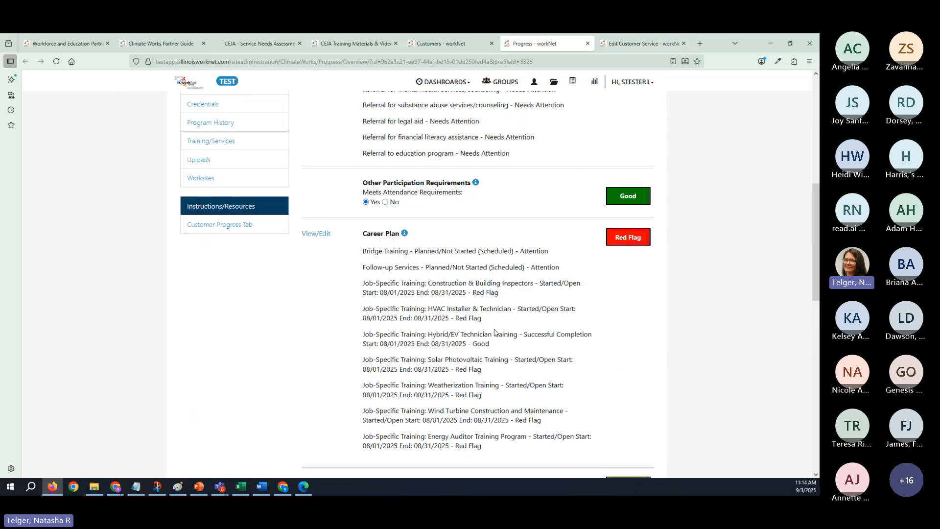
scroll(491, 282, "up", 2)
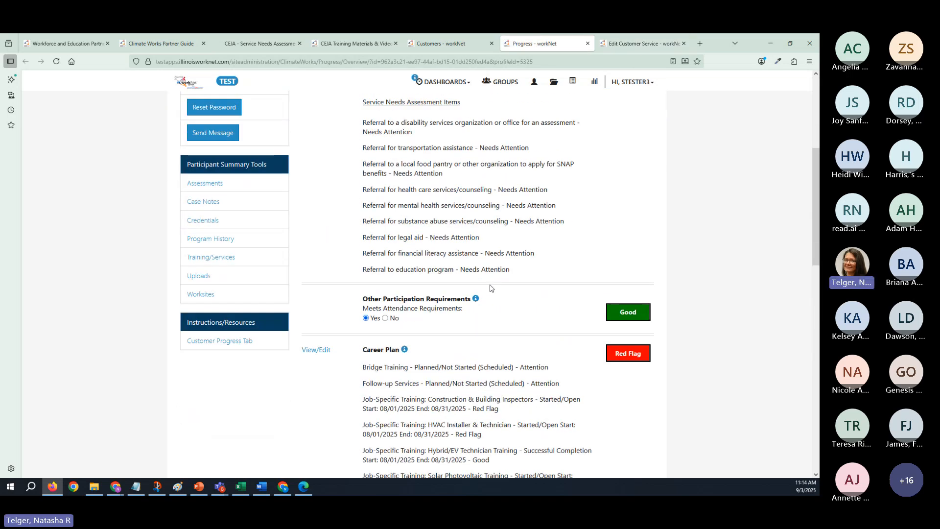
scroll(487, 285, "up", 3)
scroll(449, 319, "down", 7)
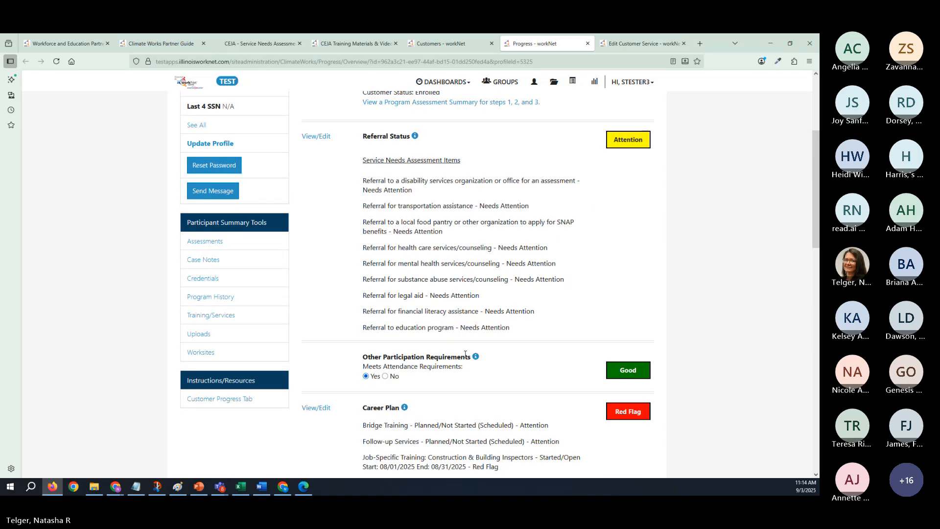
scroll(465, 357, "down", 2)
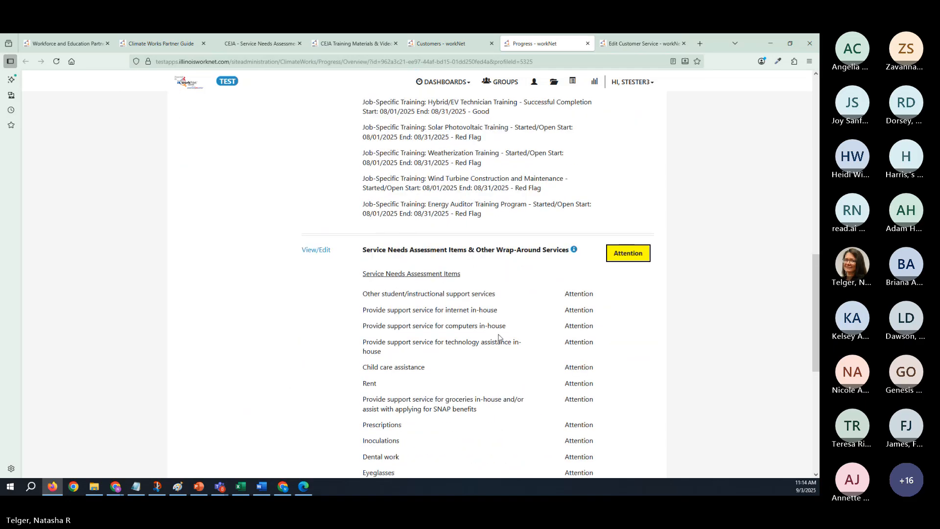
scroll(500, 339, "down", 2)
scroll(500, 339, "down", 2)
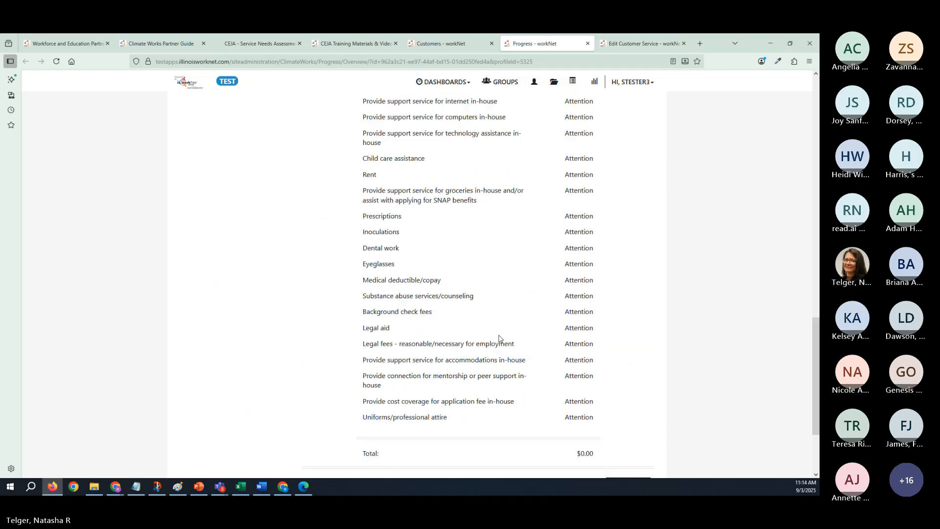
scroll(500, 336, "up", 2)
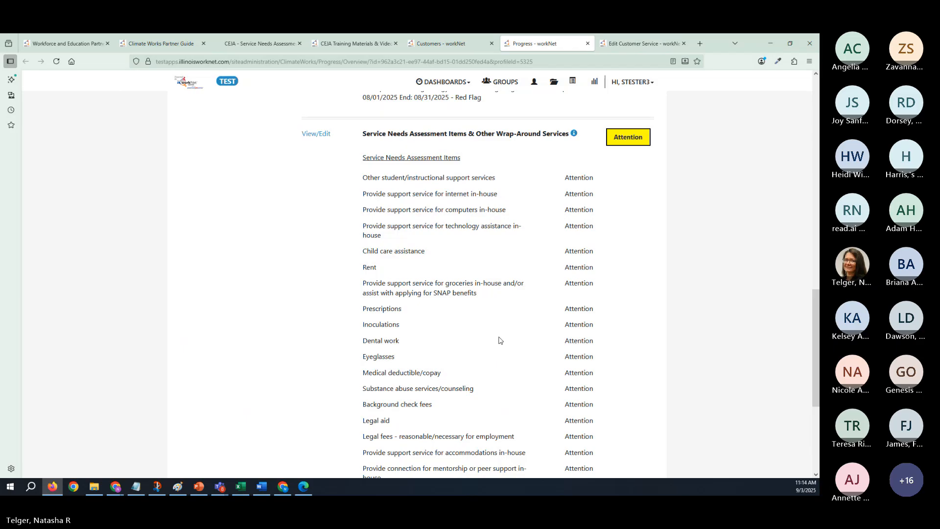
scroll(499, 337, "down", 2)
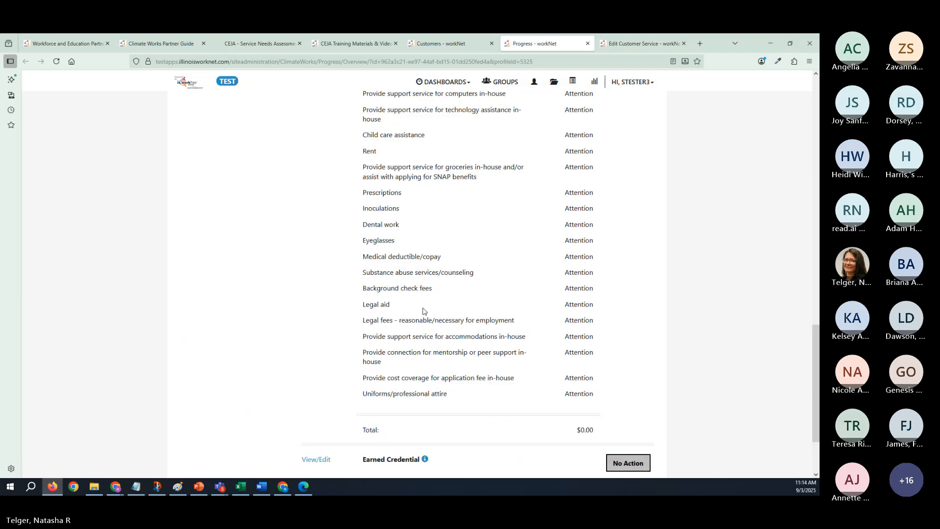
scroll(424, 316, "up", 4)
scroll(425, 319, "up", 6)
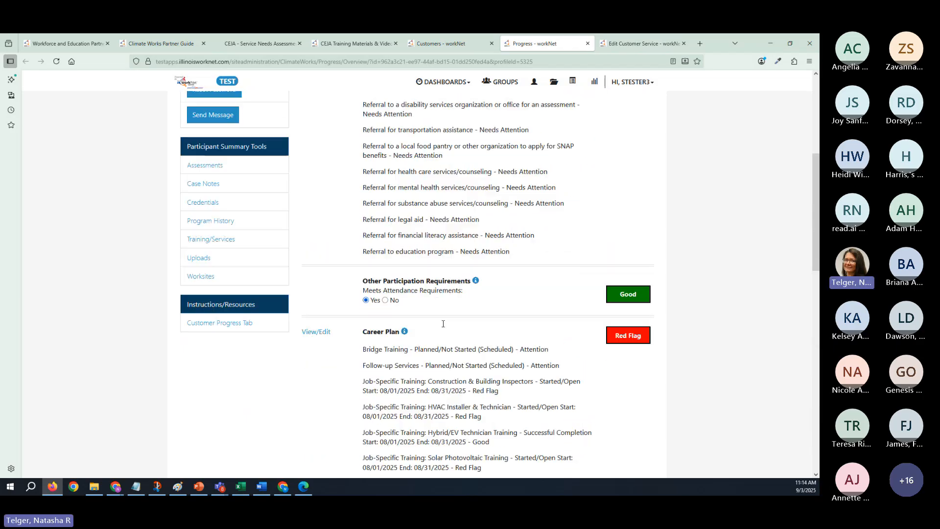
scroll(387, 346, "up", 4)
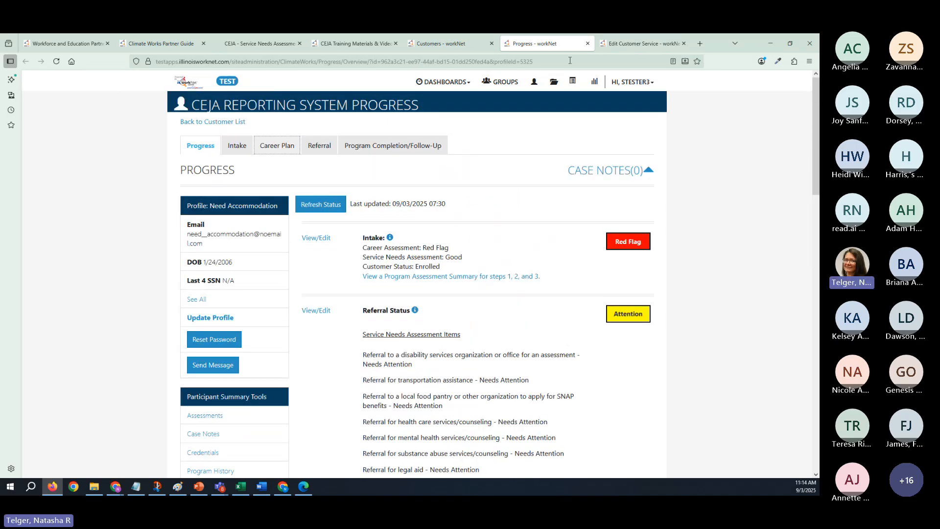
left_click(647, 44)
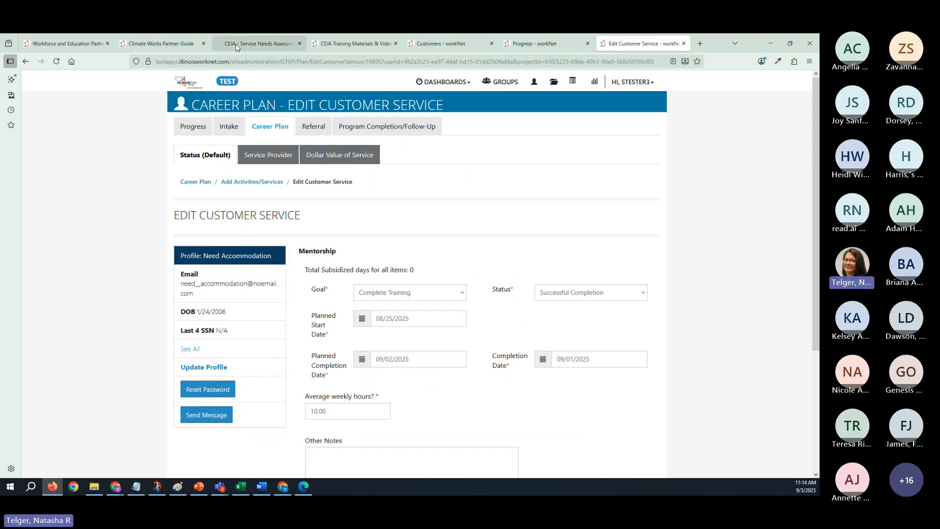
- Check the Mentorship entry in the Service Needs Assessment and Service Alignment document, and return to the customer's Progress page
left_click(259, 43)
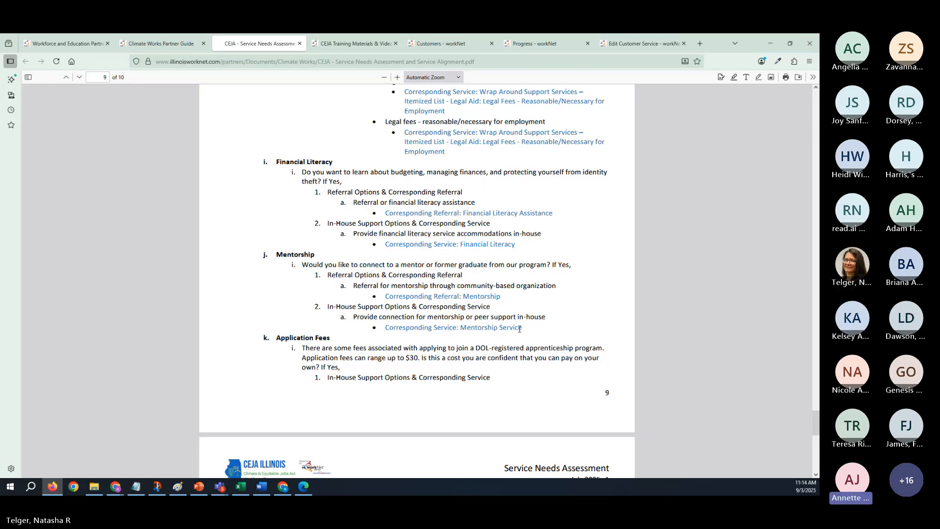
left_click(638, 45)
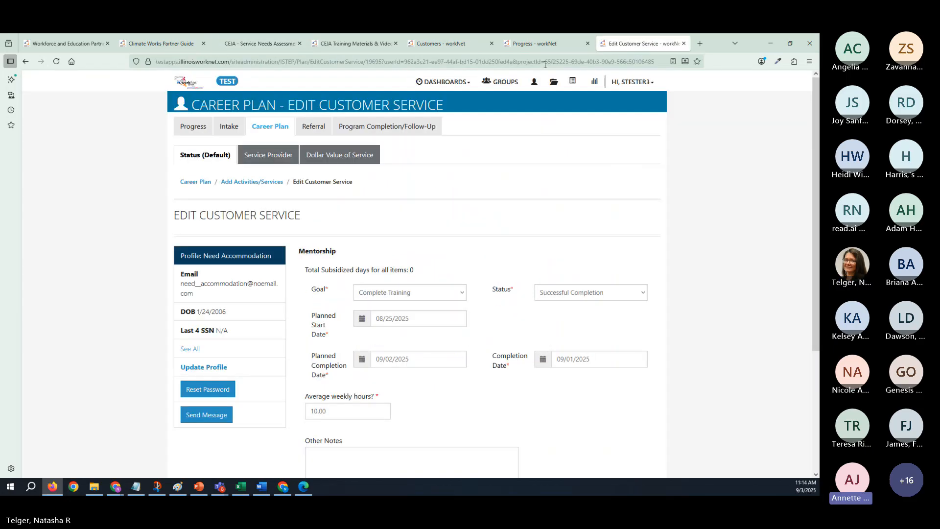
left_click(534, 43)
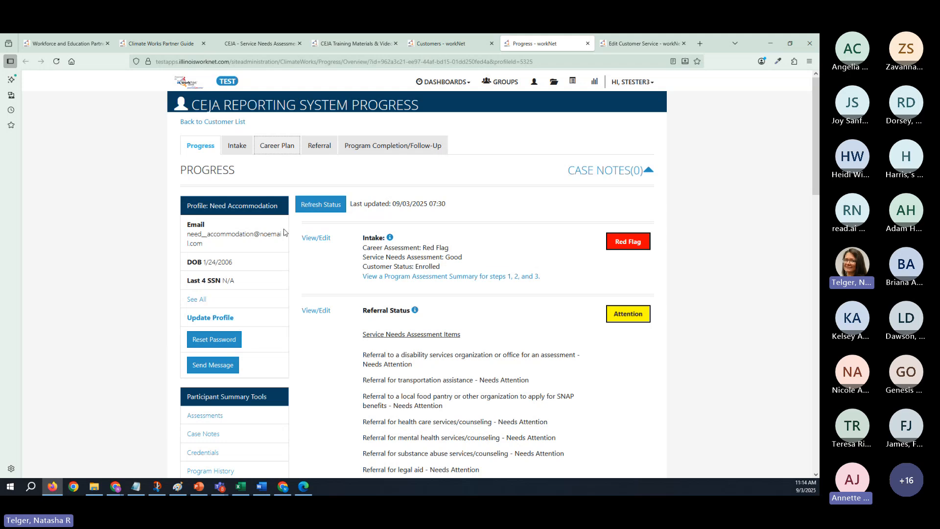
- Open a new Services Needs Assessment from the customer's Intake page
left_click(239, 149)
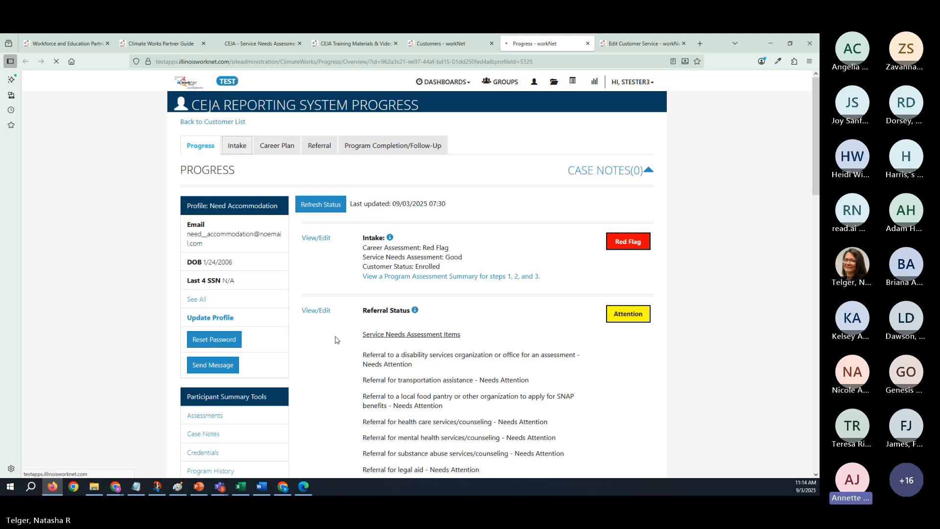
scroll(455, 311, "down", 5)
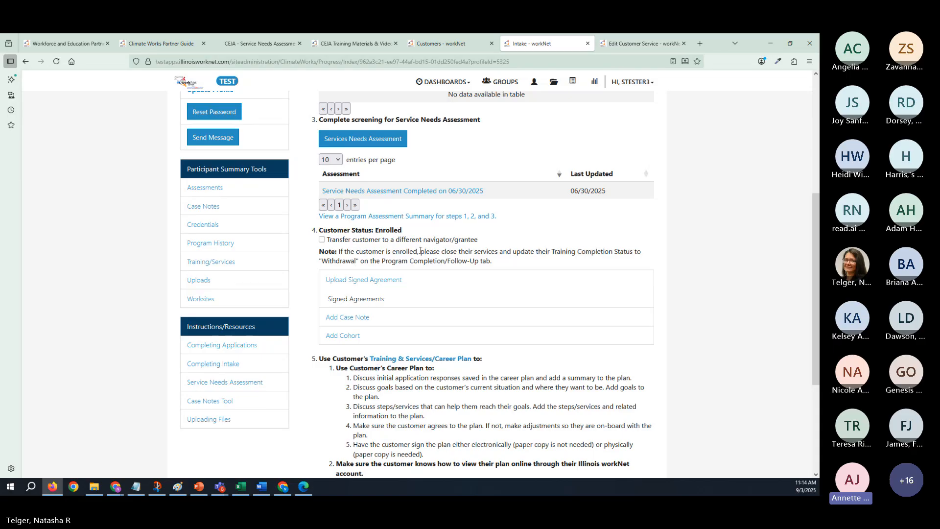
left_click(405, 191)
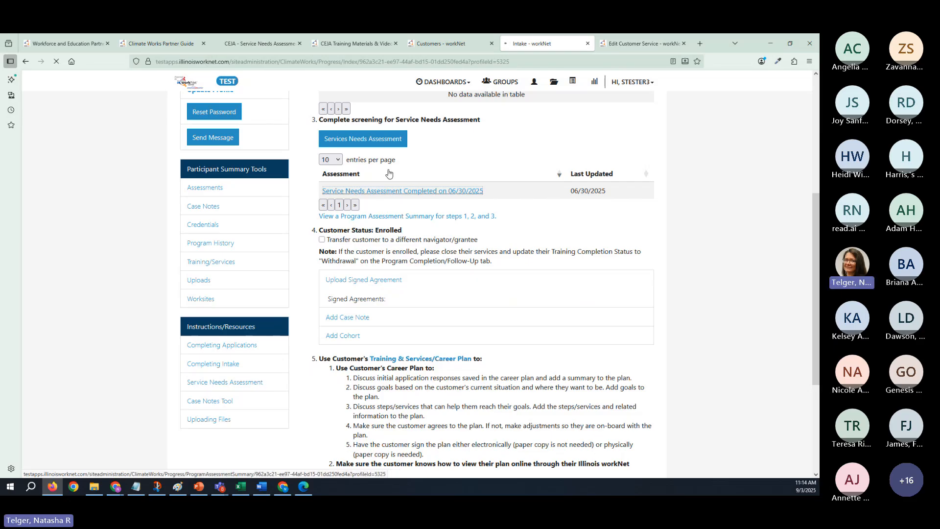
left_click(400, 146)
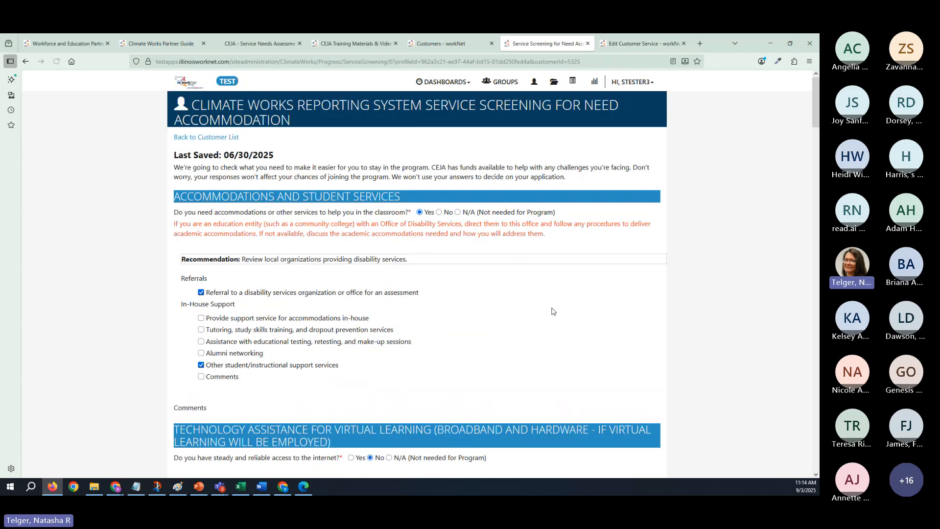
- Review the service screening answers from Accommodations through Mentorship and Other Support Services, and submit the assessment
scroll(551, 306, "down", 5)
scroll(553, 312, "down", 12)
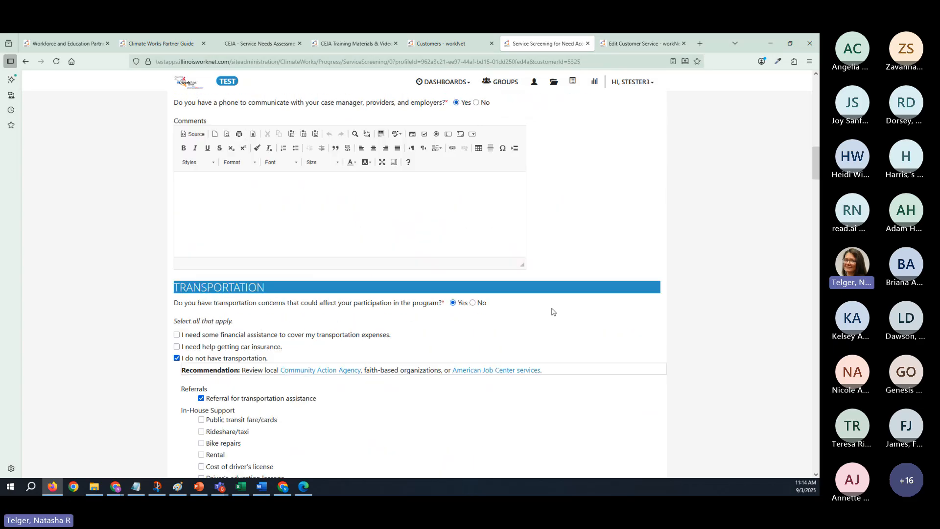
scroll(553, 312, "down", 15)
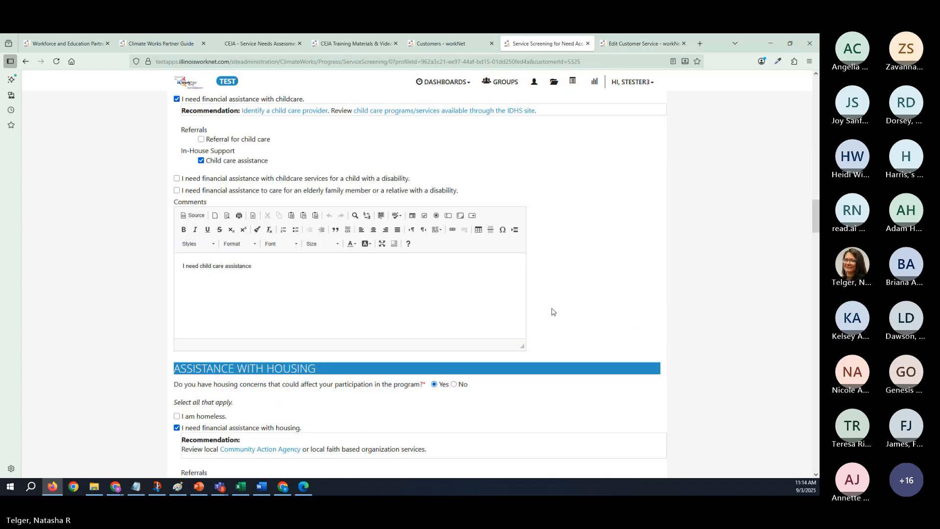
scroll(552, 311, "up", 5)
scroll(552, 312, "down", 16)
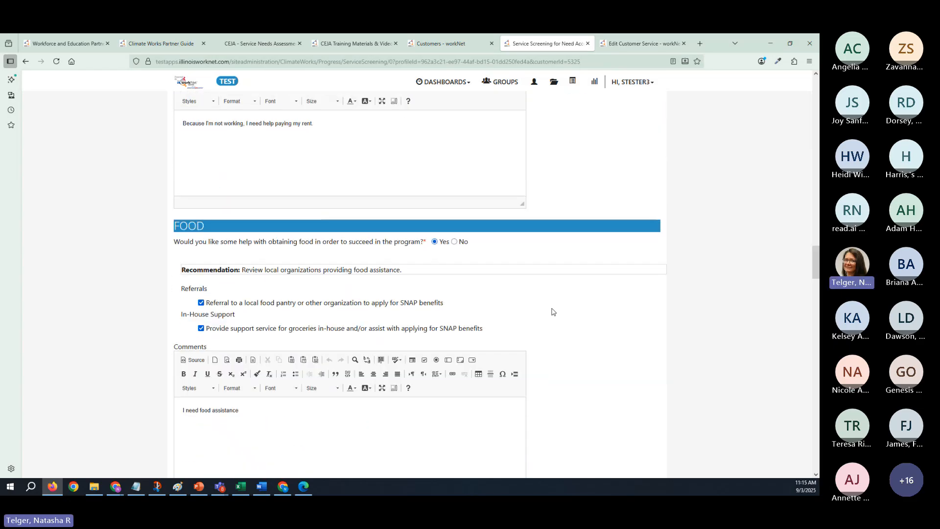
scroll(553, 312, "down", 20)
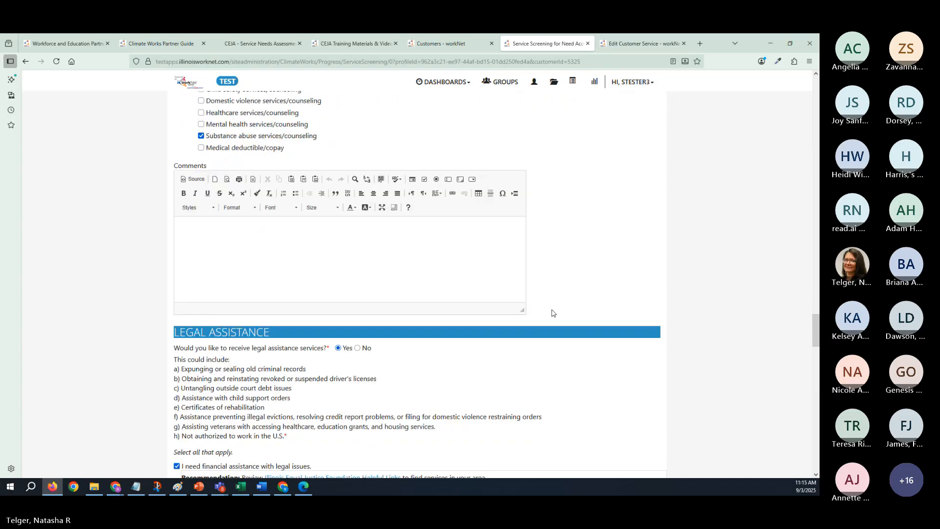
scroll(552, 312, "down", 3)
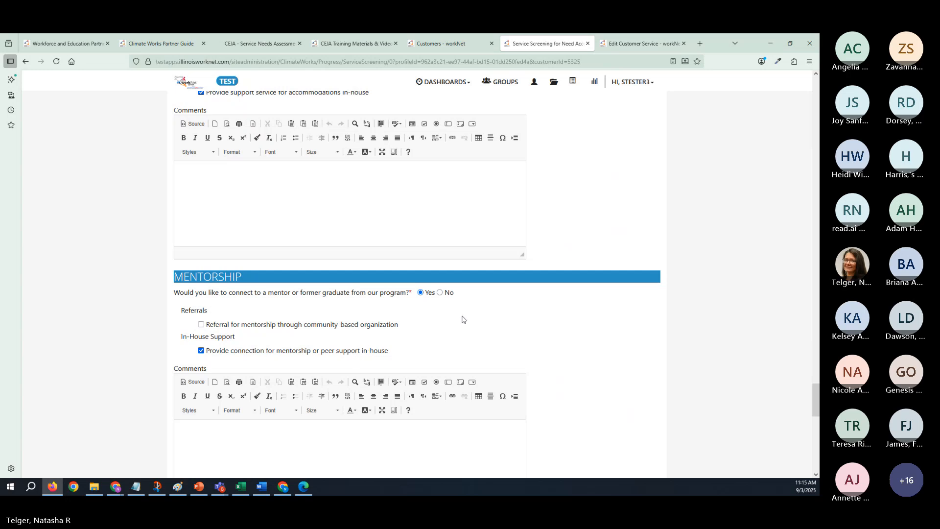
scroll(465, 318, "down", 8)
scroll(464, 317, "down", 10)
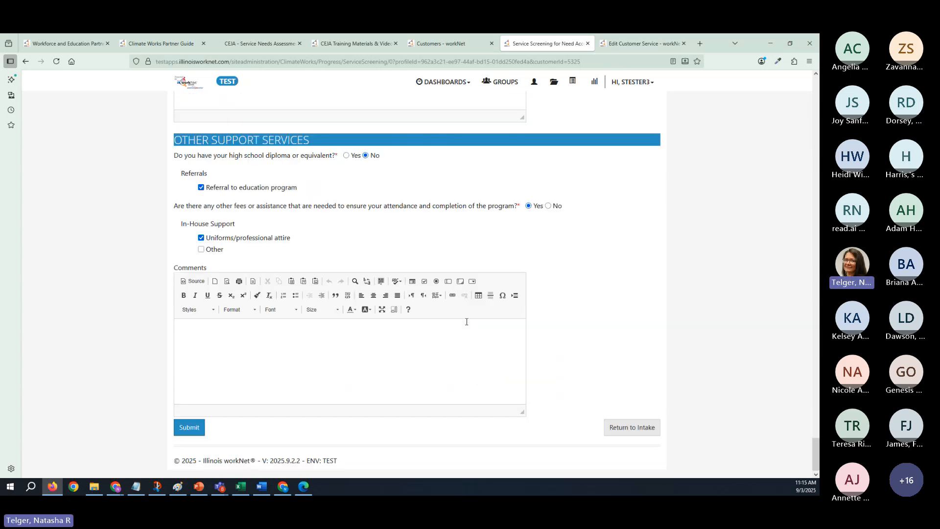
left_click(190, 428)
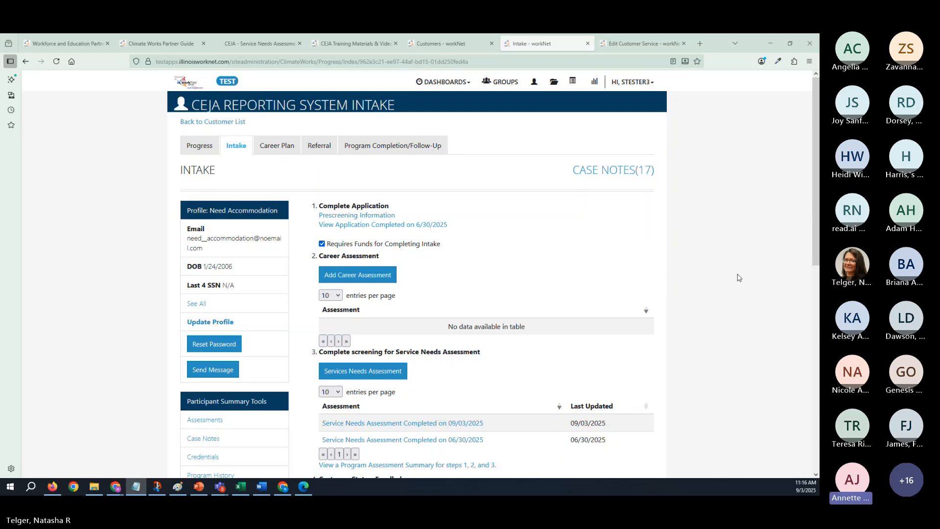
- Reopen the customer's record from the customer list and go to its Intake page, closing the extra blank tab
key("alt+Tab")
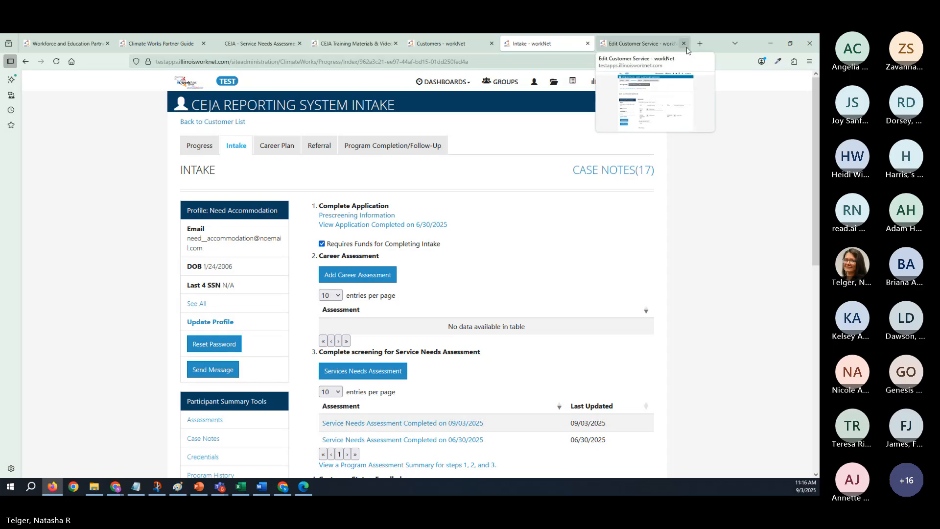
left_click(470, 44)
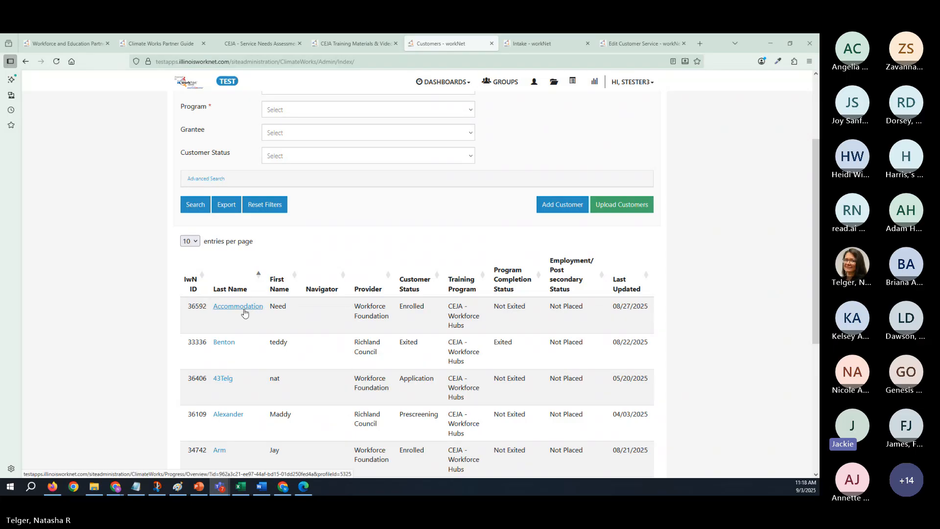
left_click(243, 310)
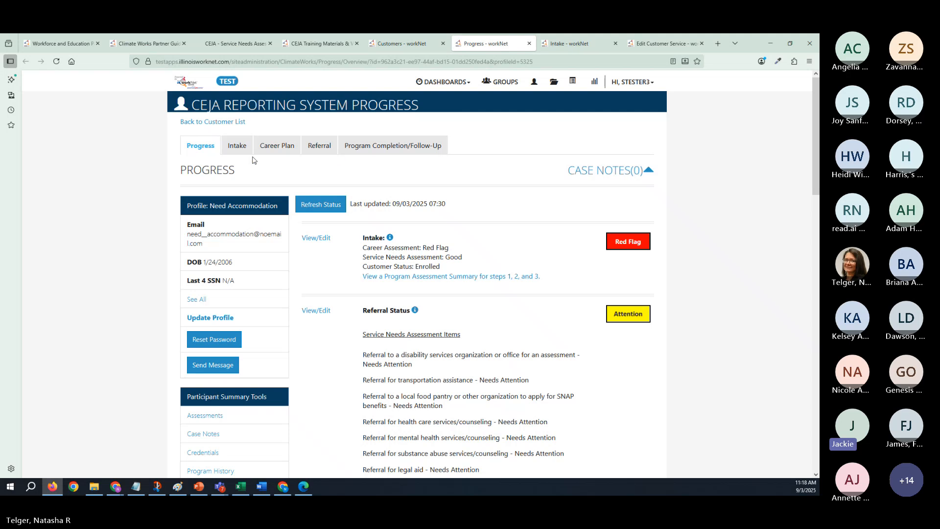
left_click(286, 148)
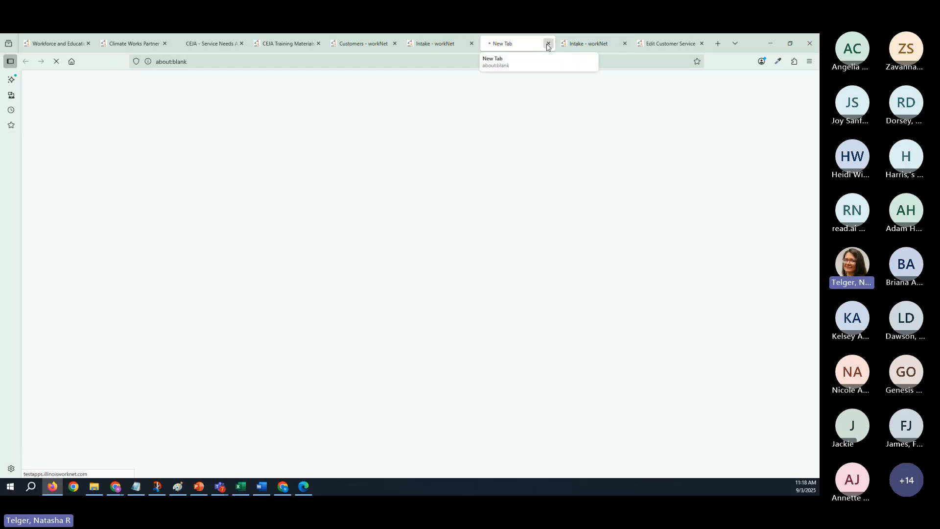
left_click(548, 44)
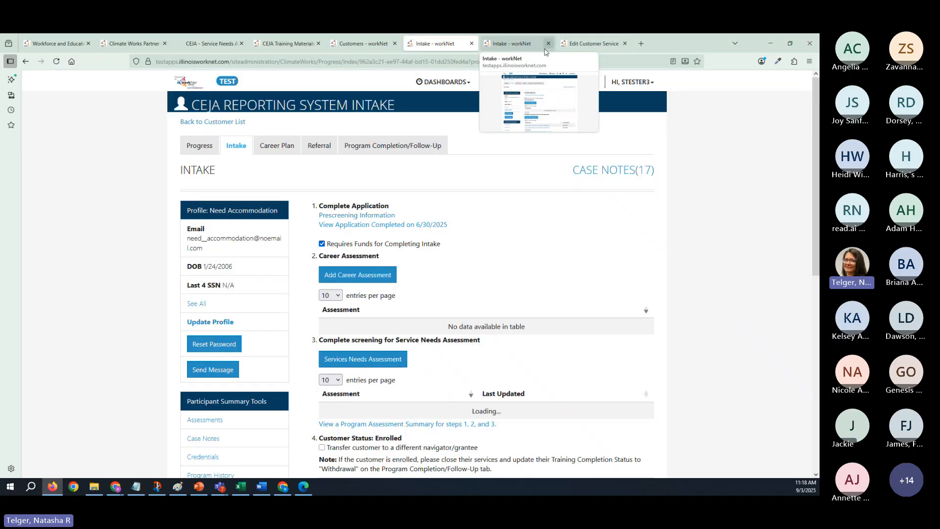
- Open the UAT environment's Group Search in a new browser tab
left_click(735, 43)
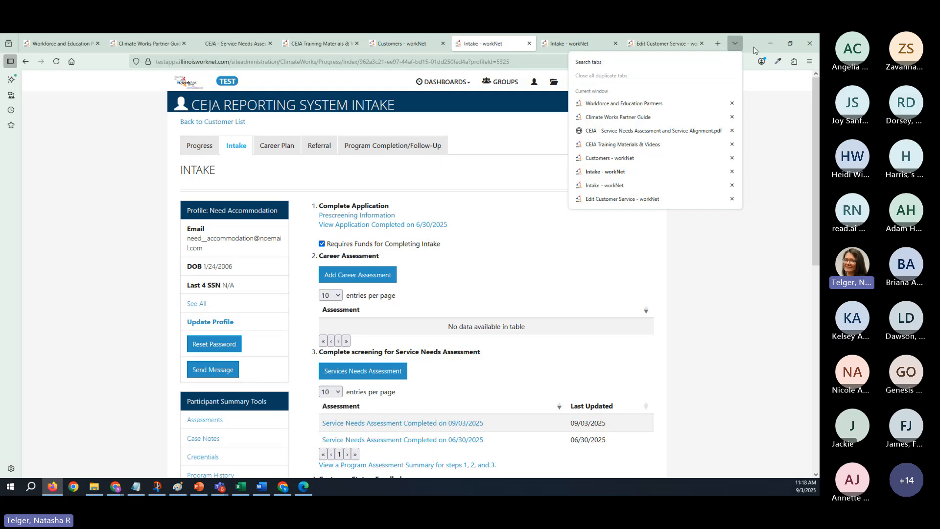
left_click(718, 43)
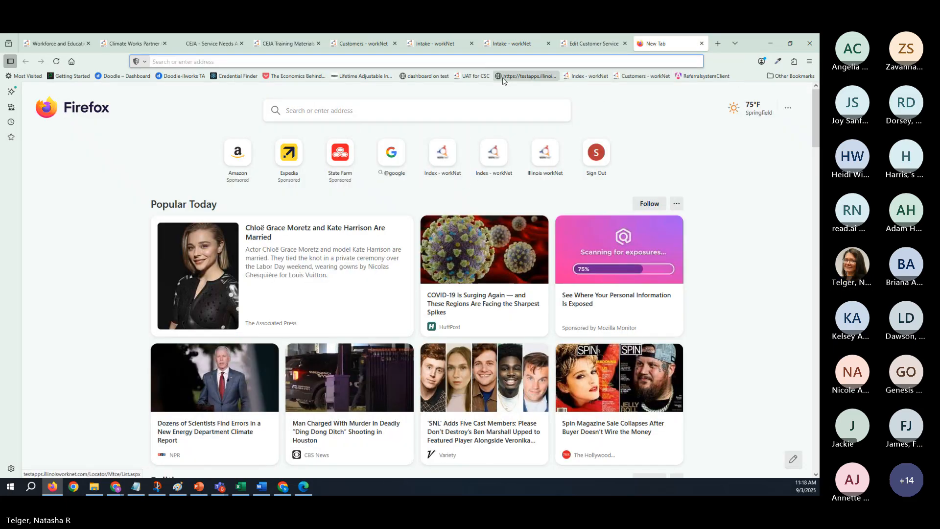
left_click(473, 76)
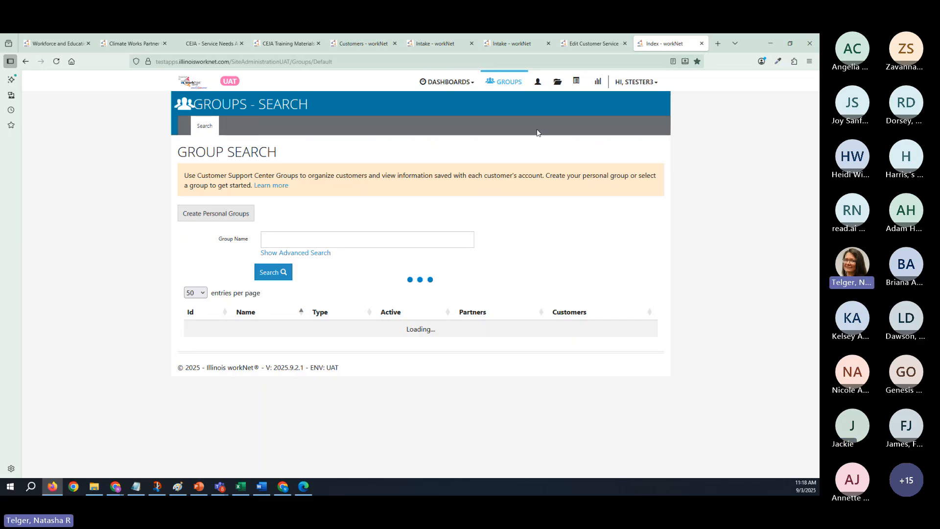
mouse_move(595, 46)
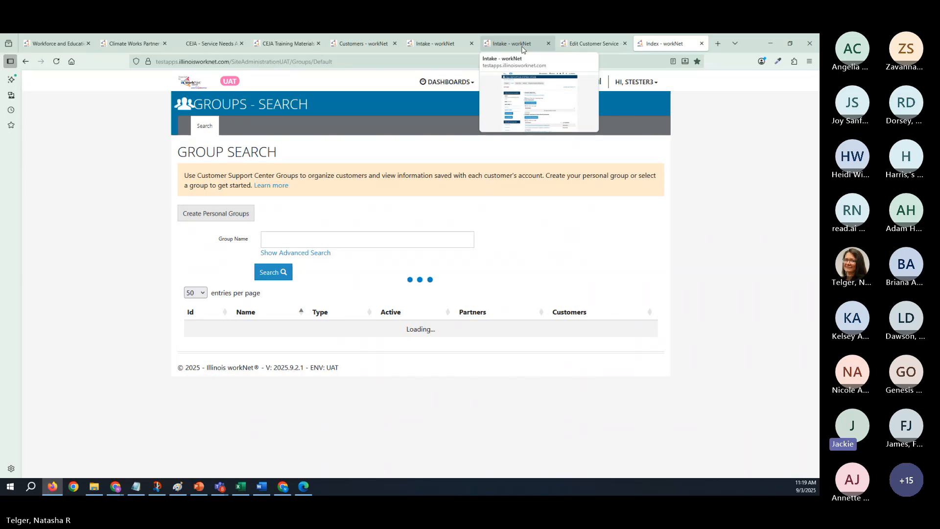
left_click(511, 43)
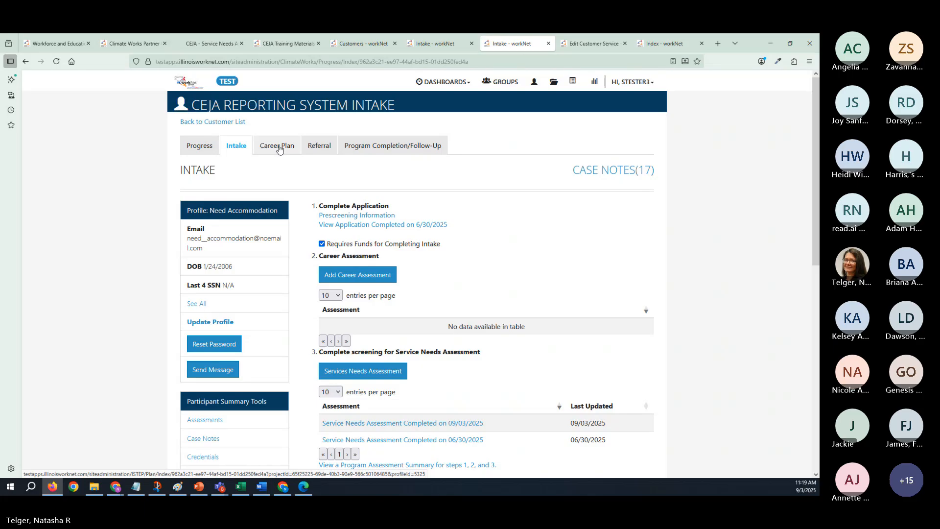
left_click(666, 43)
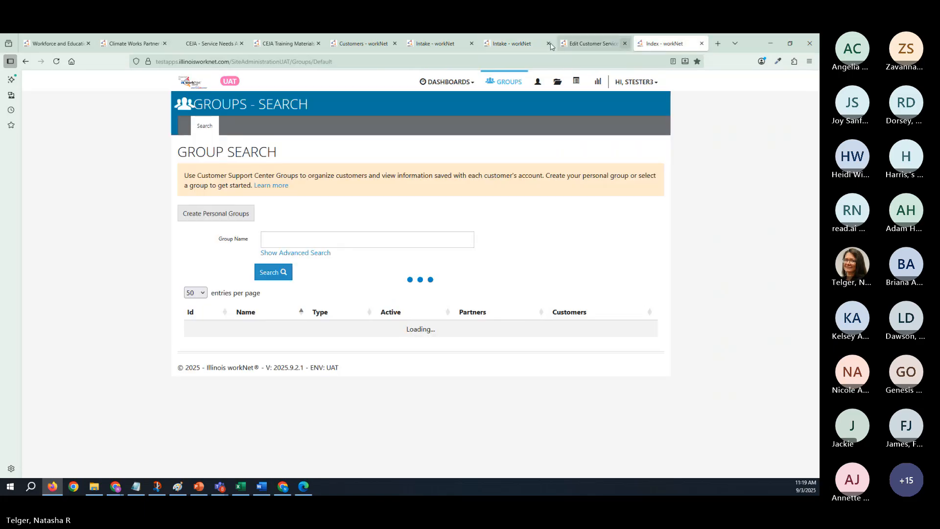
- Close the Edit Customer Service tab and return to the customer's Intake page
left_click(514, 45)
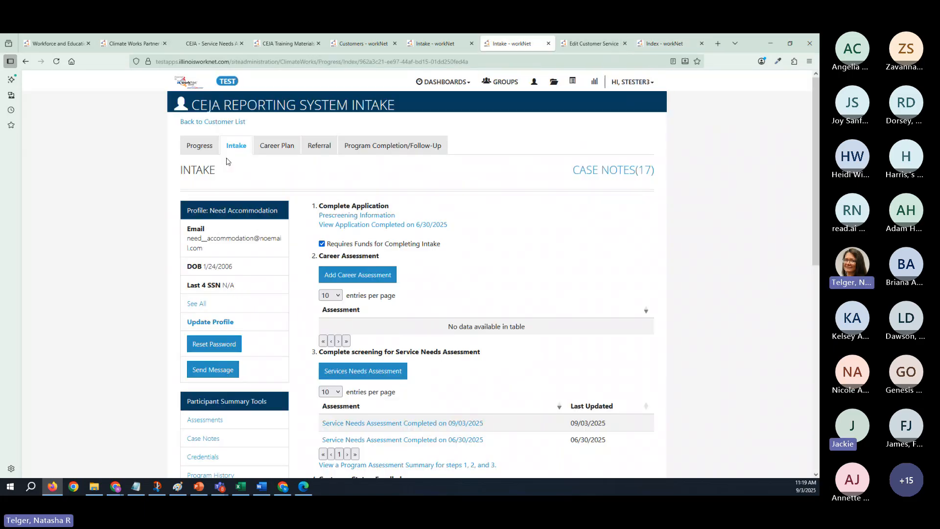
key("ctrl+Tab")
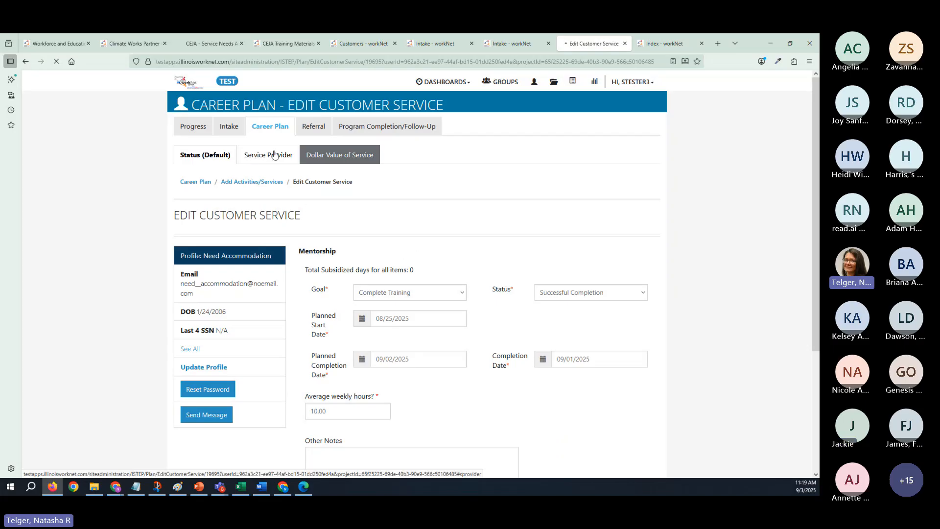
left_click(624, 44)
left_click(515, 44)
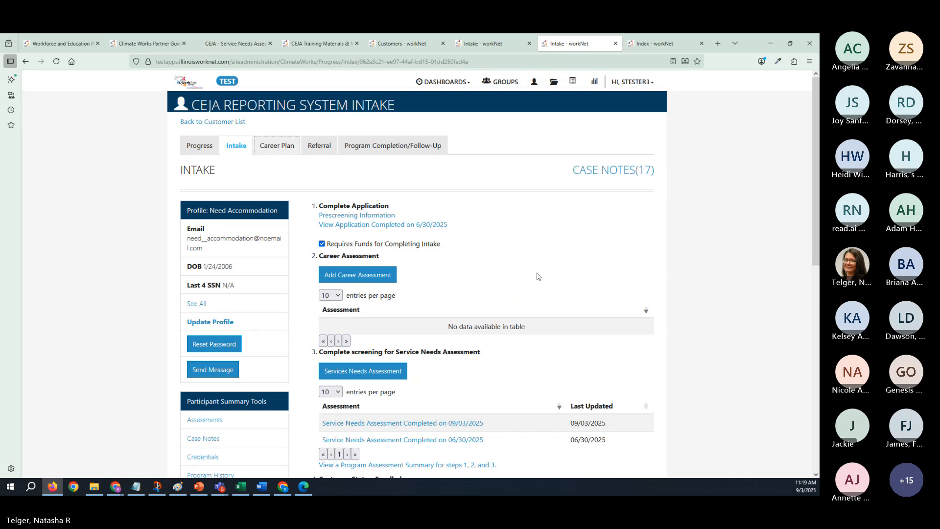
- Review the services listed under the Complete Training goal on the career plan's Add Steps/Services page, including Mentorship
left_click(277, 146)
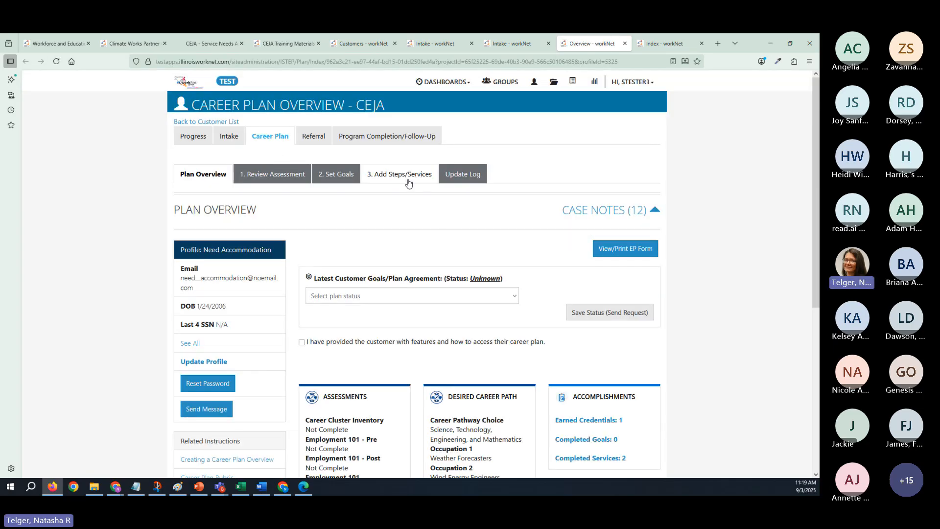
left_click(407, 181)
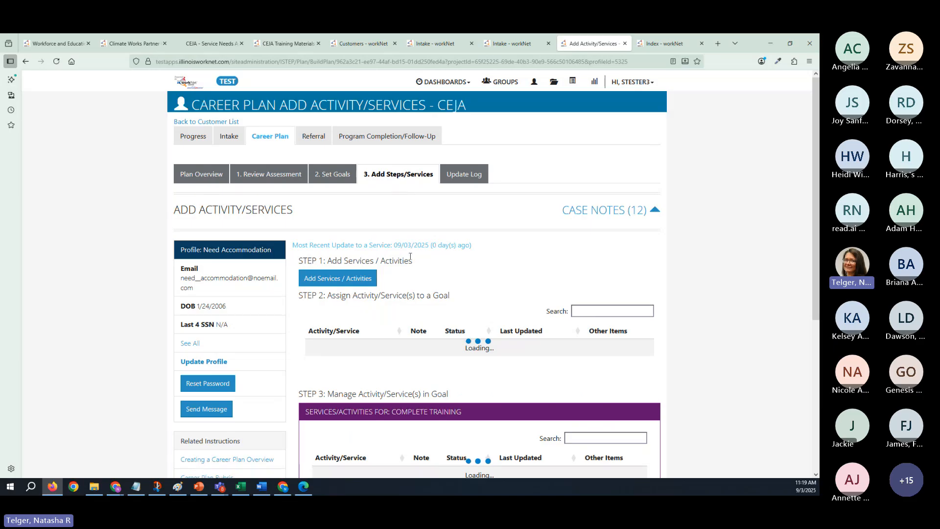
scroll(410, 259, "down", 7)
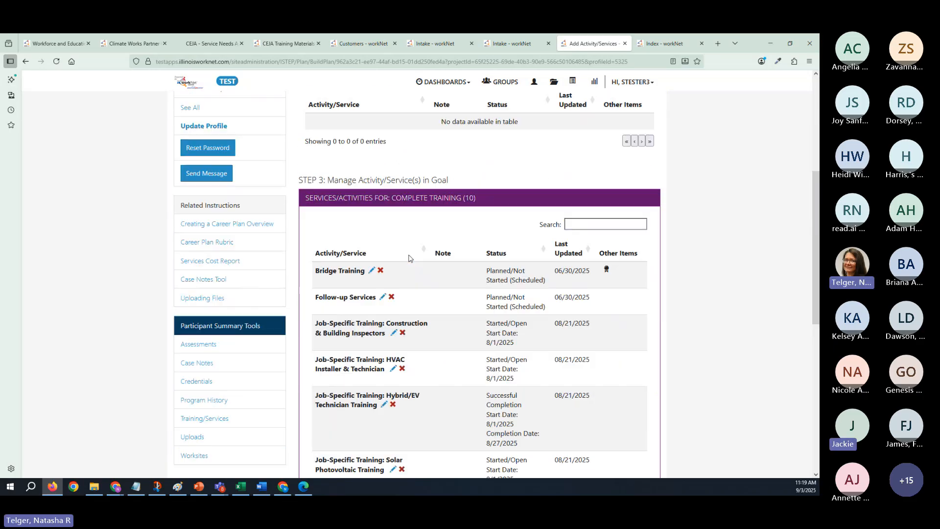
scroll(411, 259, "down", 2)
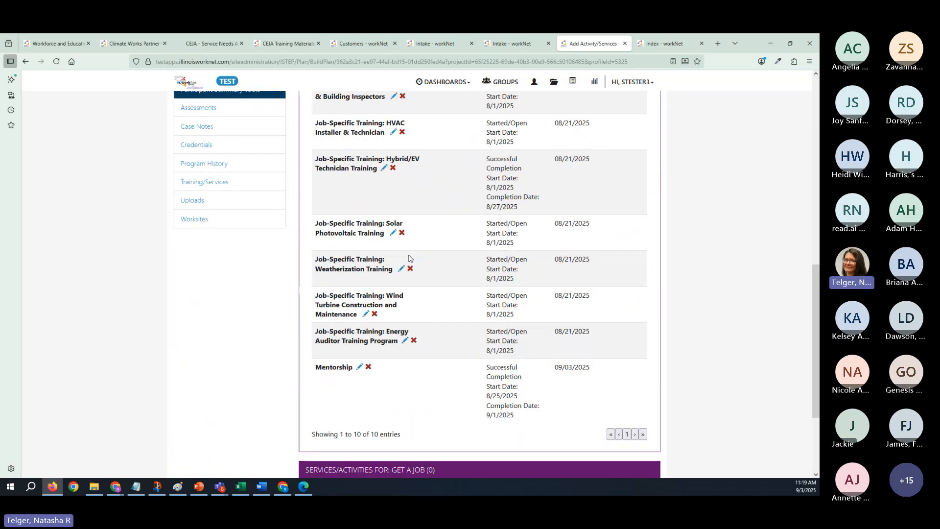
scroll(410, 259, "up", 2)
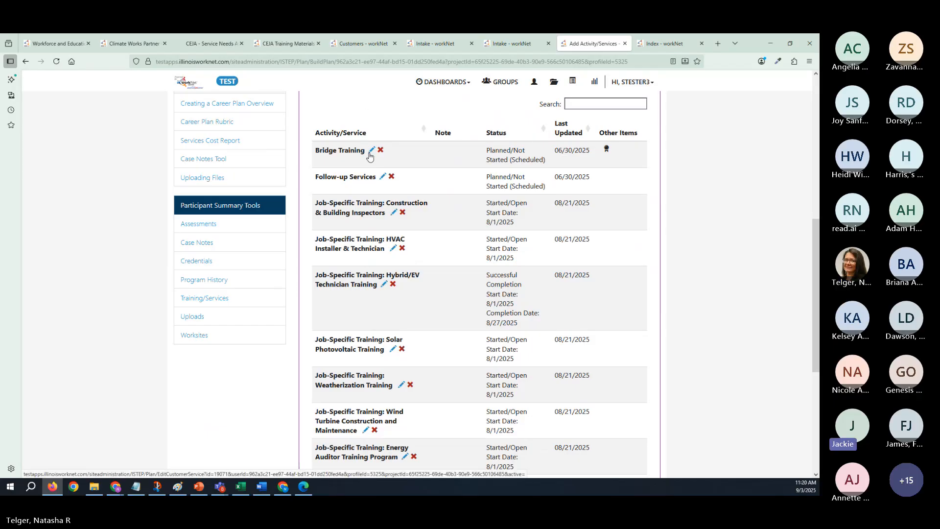
scroll(381, 177, "up", 2)
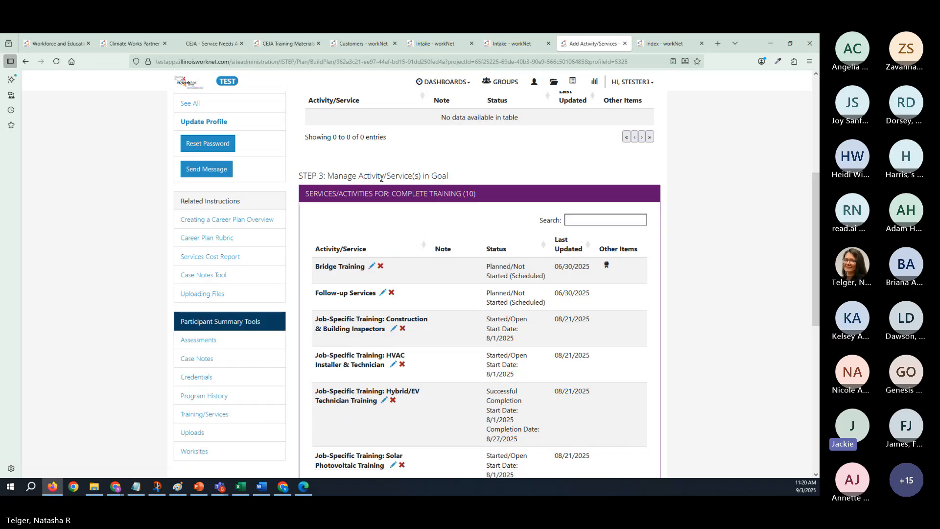
scroll(382, 178, "up", 2)
scroll(382, 181, "up", 2)
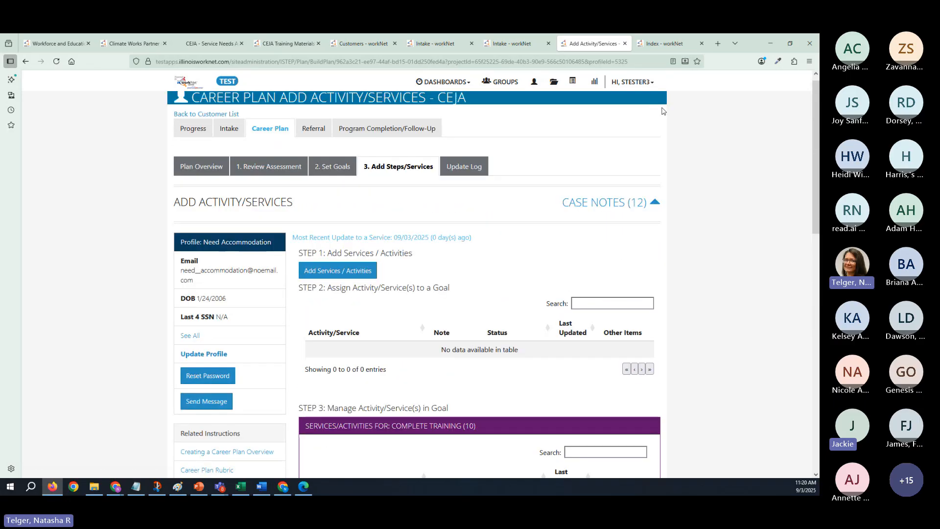
- Open Provider Info and filter the CEJA training programs to the grantee Richland Council
left_click(555, 85)
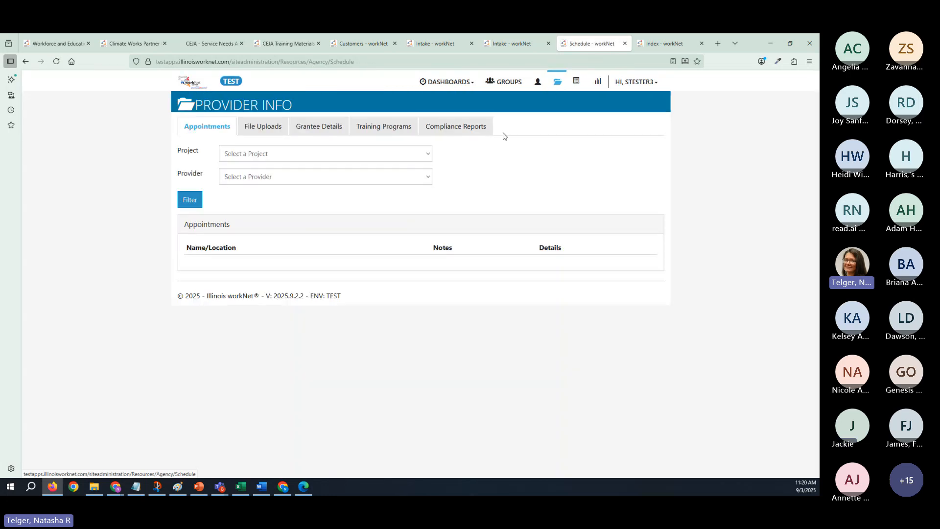
left_click(385, 129)
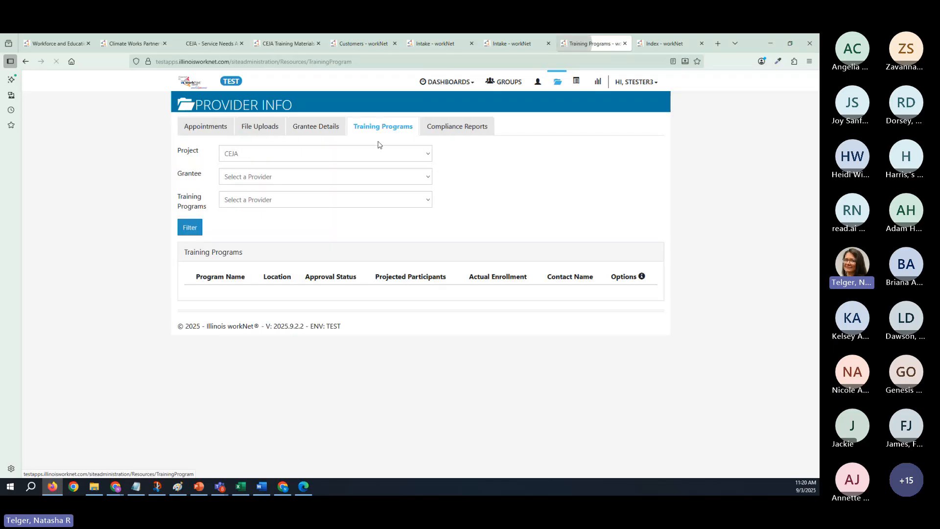
left_click(303, 180)
left_click(302, 203)
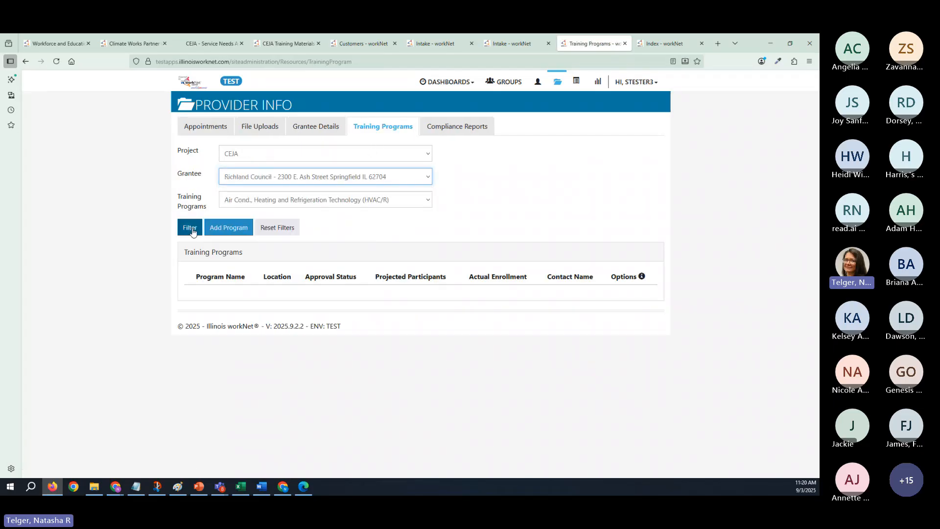
left_click(190, 229)
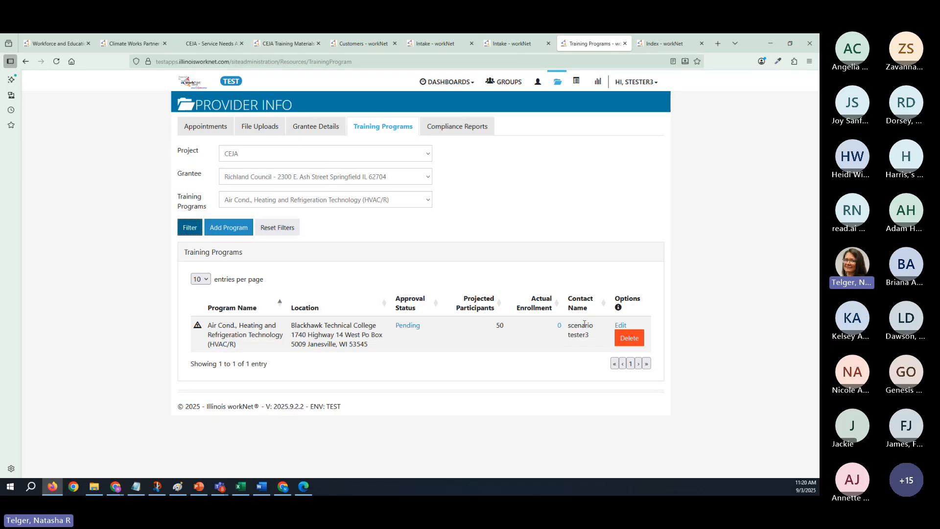
- Open the Air Cond., Heating and Refrigeration Technology (HVAC/R) program for editing, review its program information, and continue to the baseline requirements
left_click(620, 326)
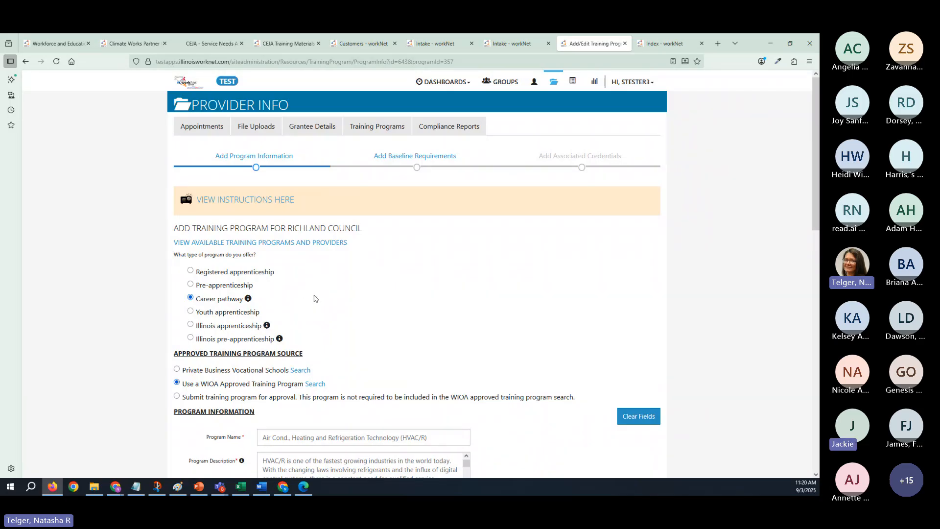
scroll(313, 297, "down", 2)
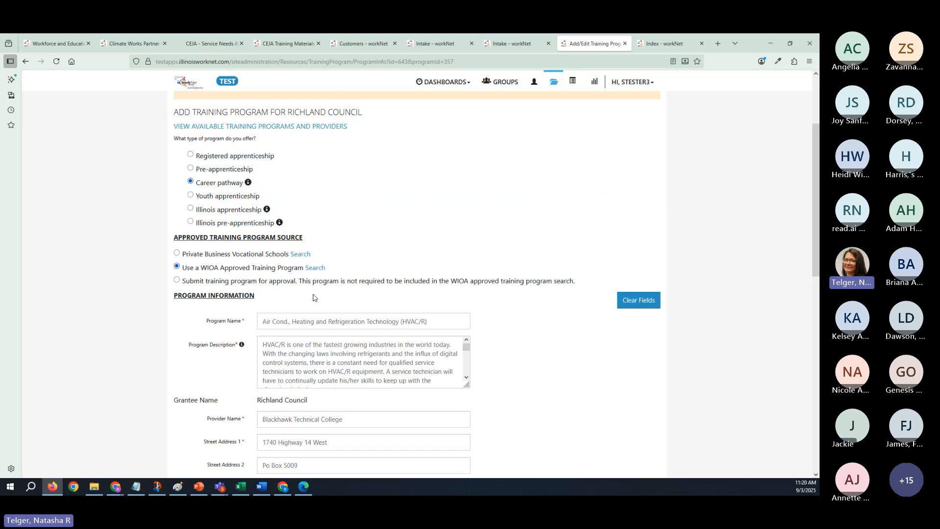
scroll(313, 297, "up", 2)
scroll(313, 297, "down", 4)
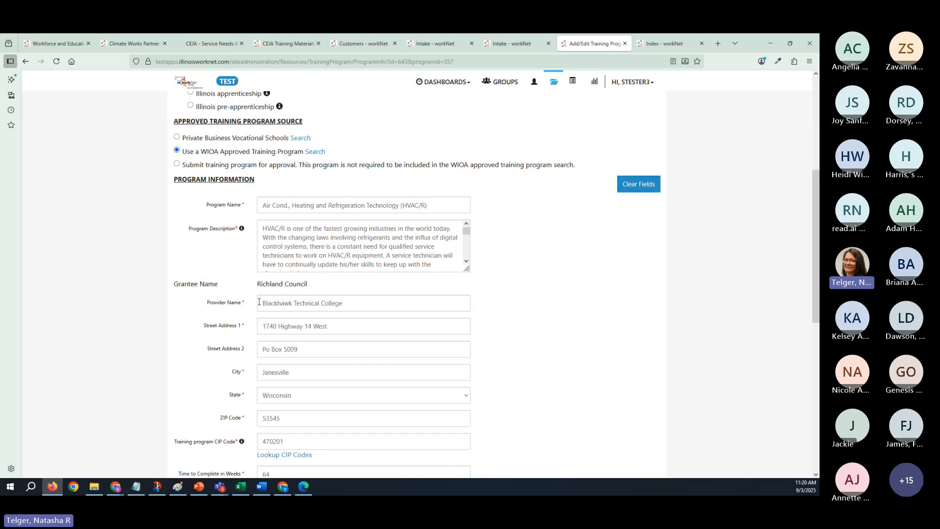
scroll(404, 431, "down", 7)
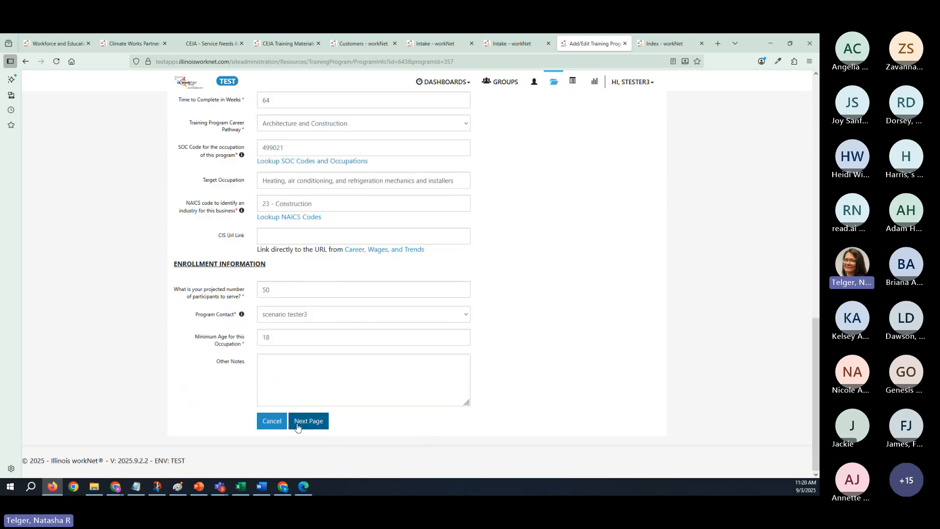
left_click(310, 422)
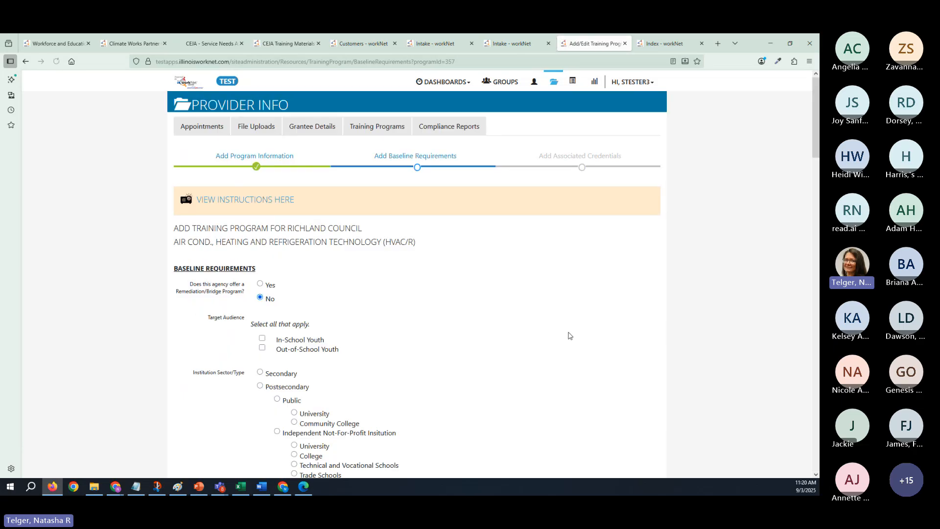
- Review the HVAC/R program's baseline requirements and continue to its associated credentials
scroll(453, 337, "down", 6)
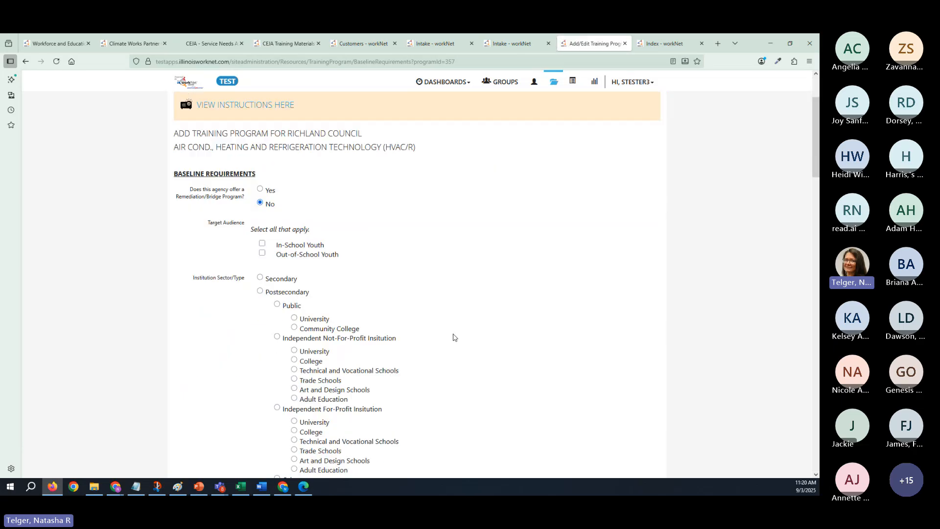
scroll(453, 337, "down", 14)
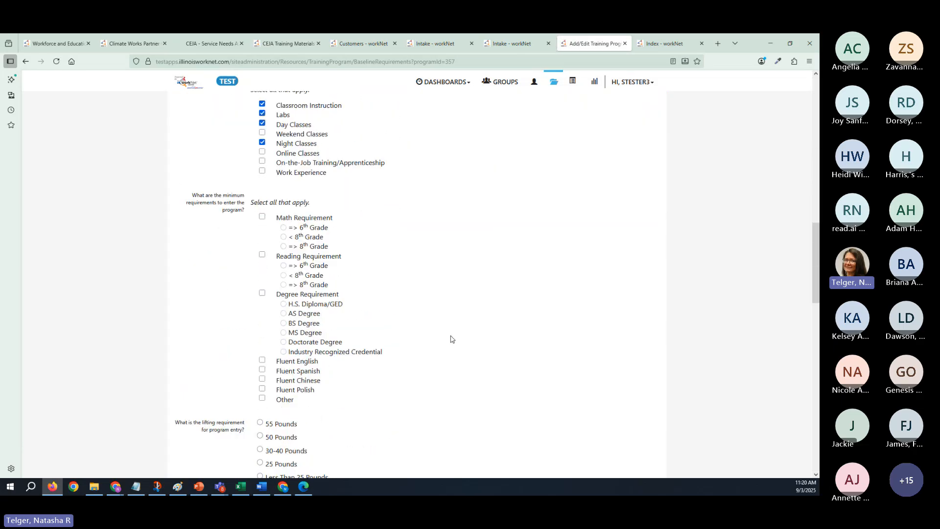
scroll(451, 339, "down", 2)
scroll(449, 341, "down", 6)
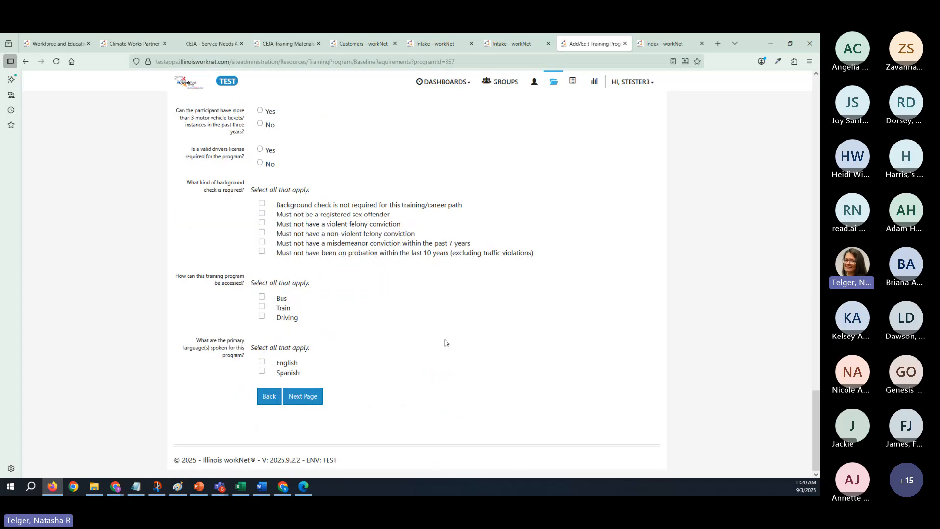
left_click(306, 396)
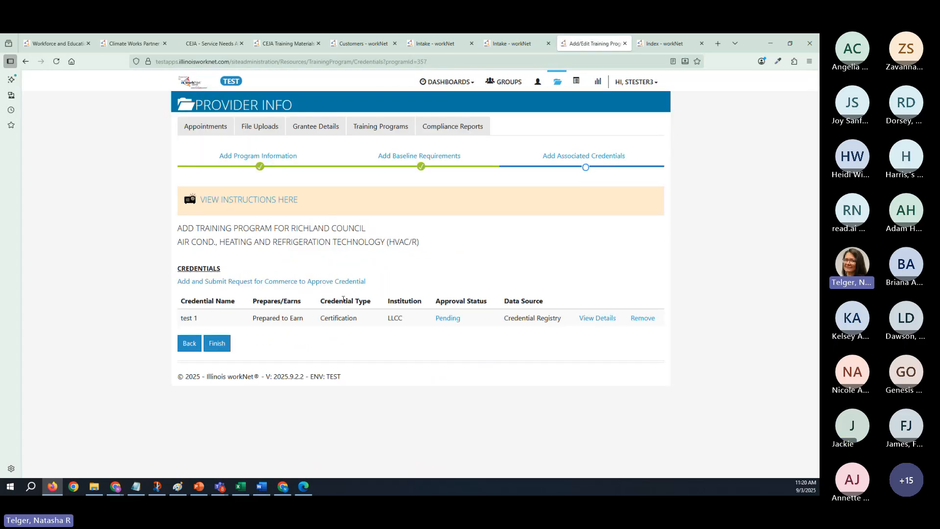
- View the blank form for requesting credential approval, view the pending test 1 credential's details, and close both without saving
left_click(283, 281)
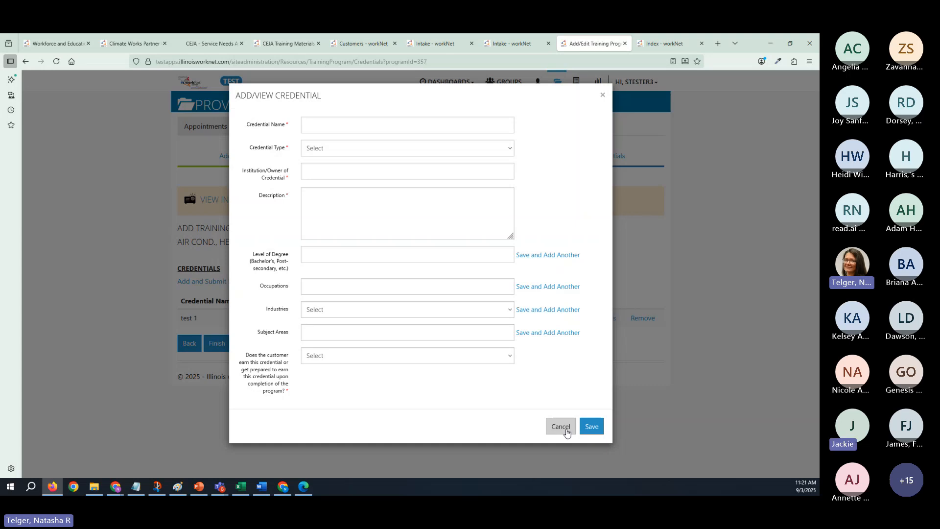
left_click(602, 96)
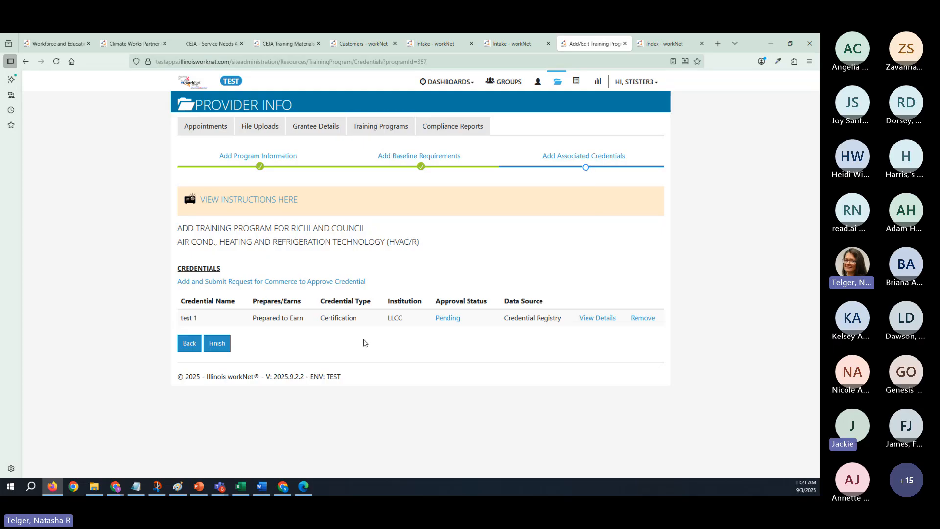
left_click(448, 319)
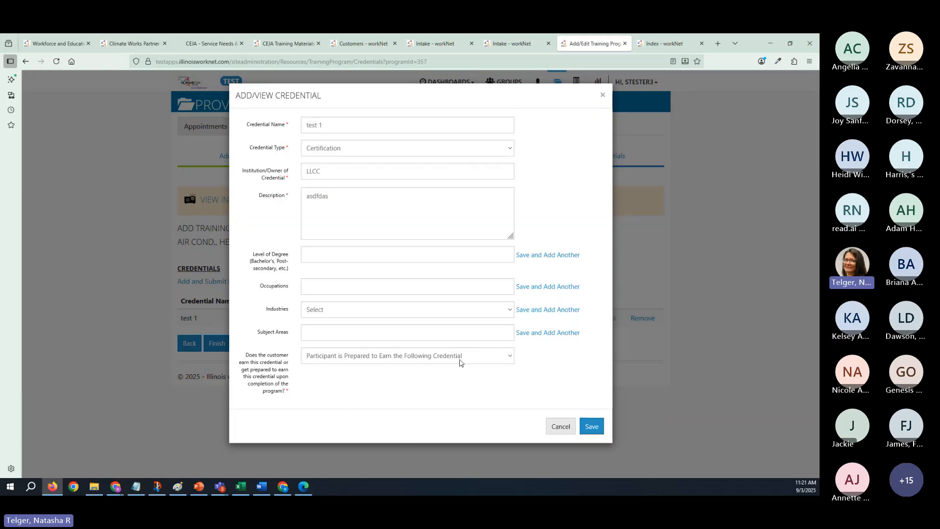
left_click(602, 98)
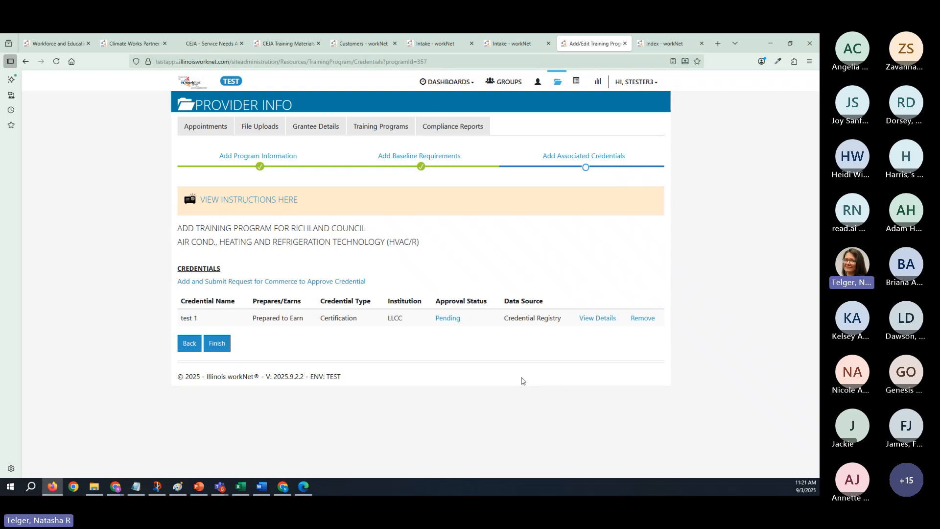
- Leave the training program and return to the customer's Intake page
left_click(512, 43)
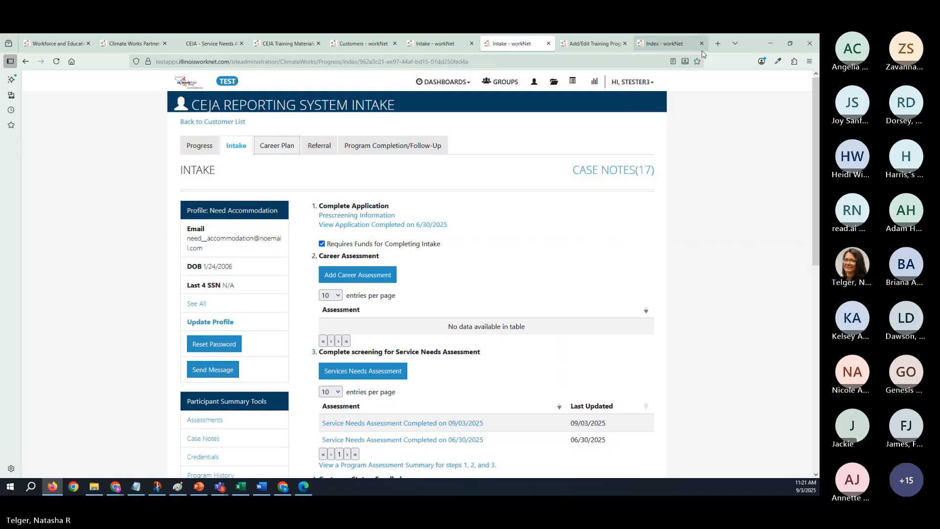
left_click(661, 43)
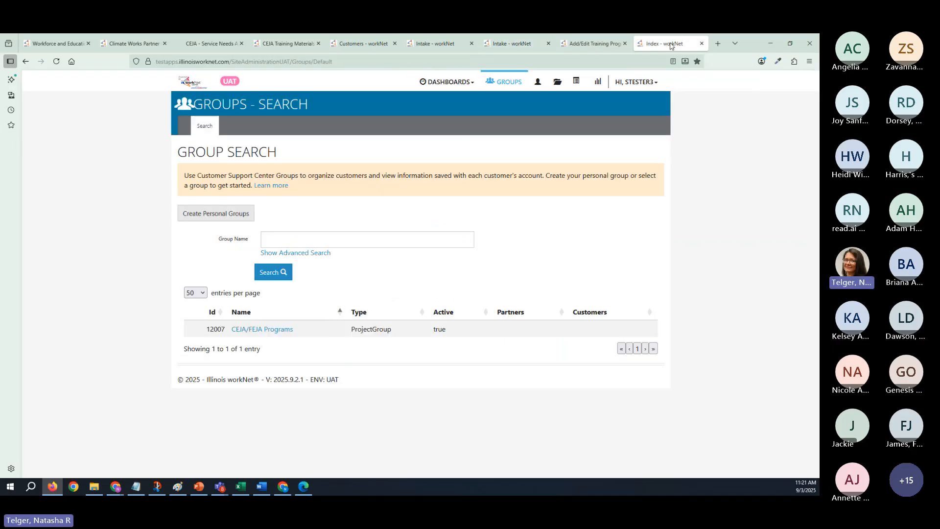
left_click(609, 44)
left_click(510, 43)
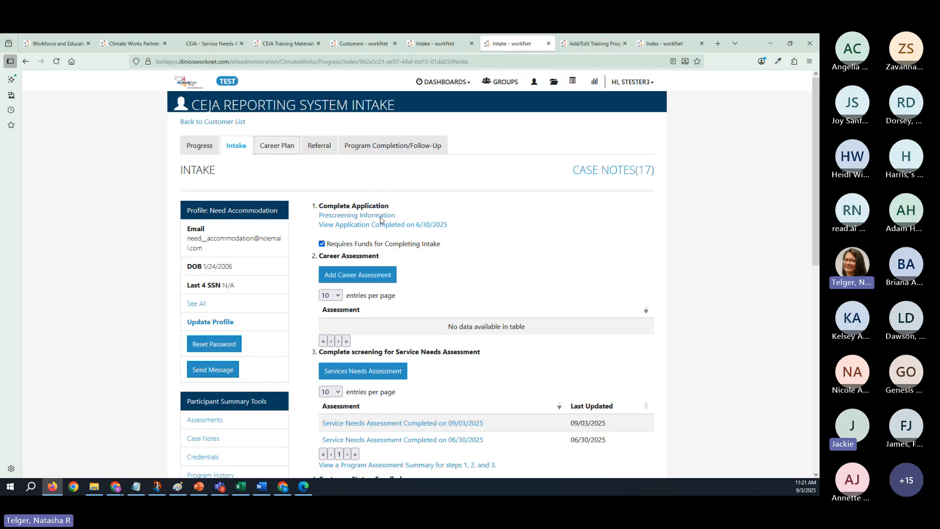
double_click(751, 50)
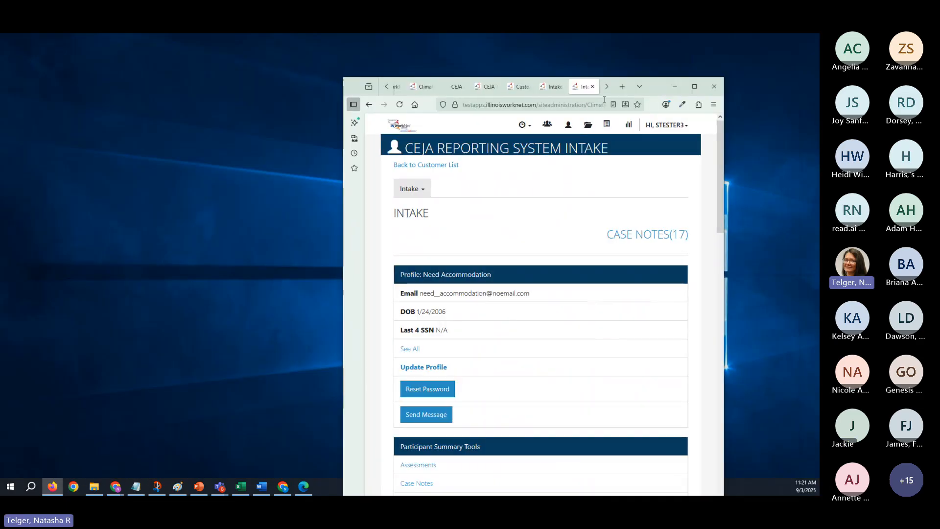
left_click(690, 88)
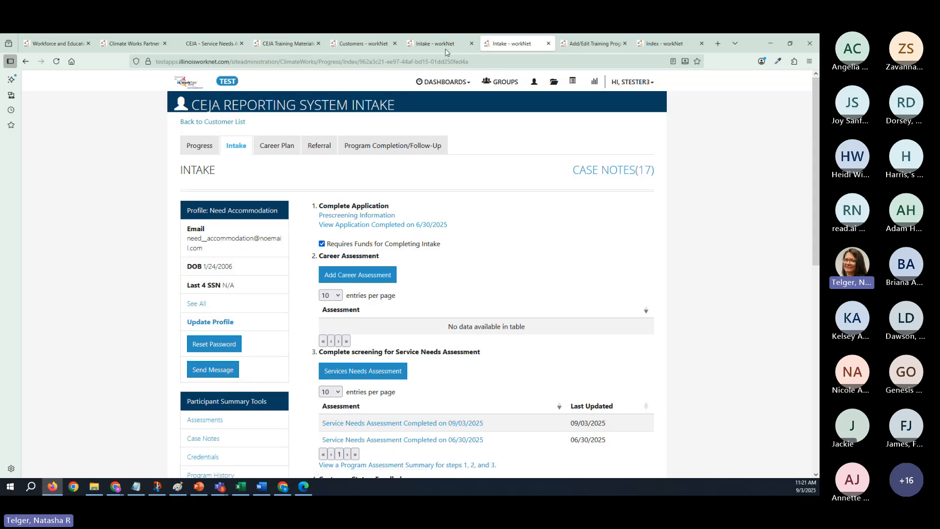
left_click(363, 44)
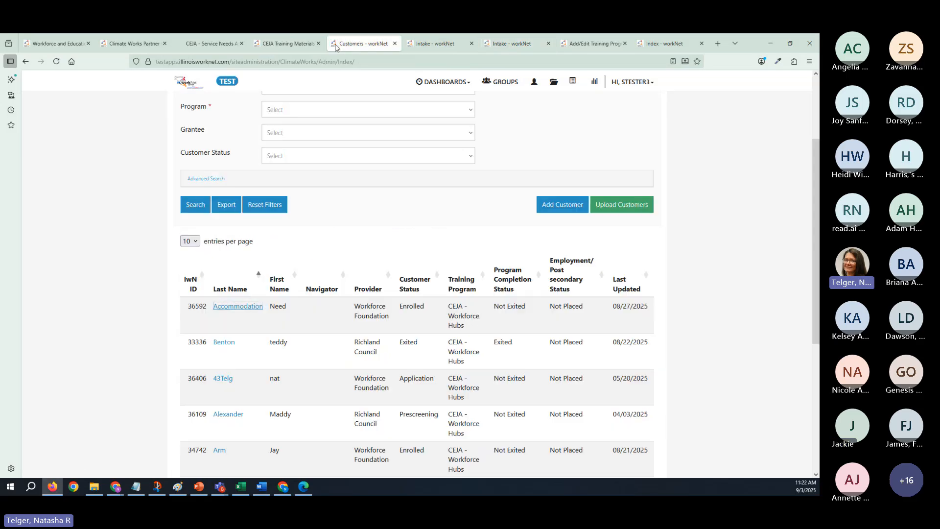
left_click(507, 45)
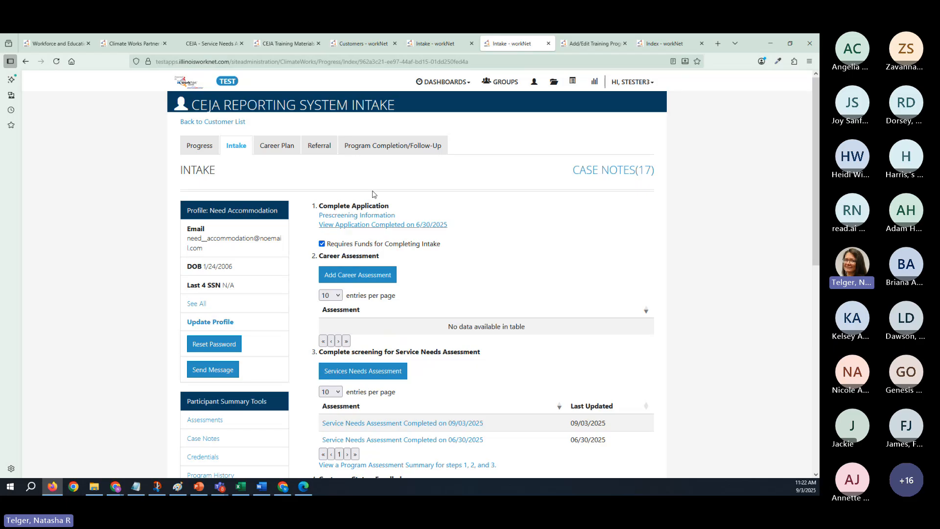
- Go to the customer's career plan Add Steps/Services page and open the Bridge Training service for editing
key("ctrl+Tab")
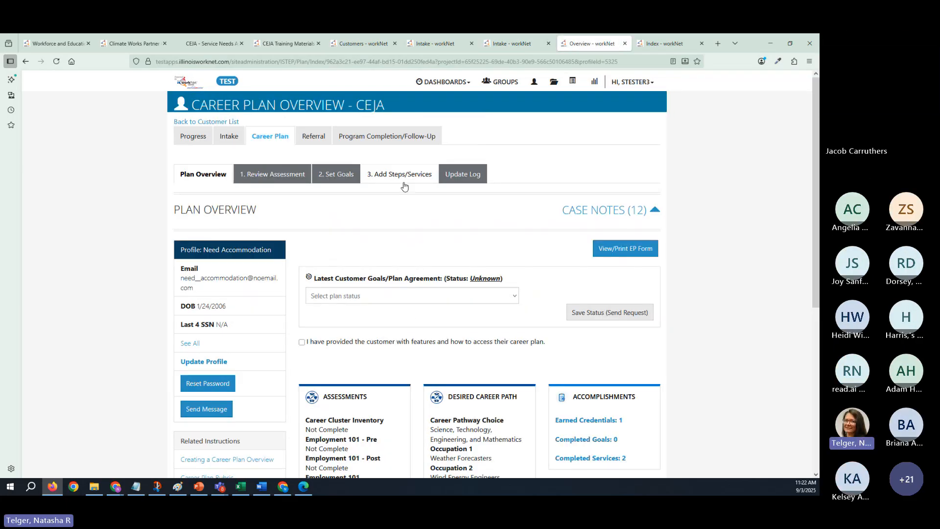
left_click(403, 181)
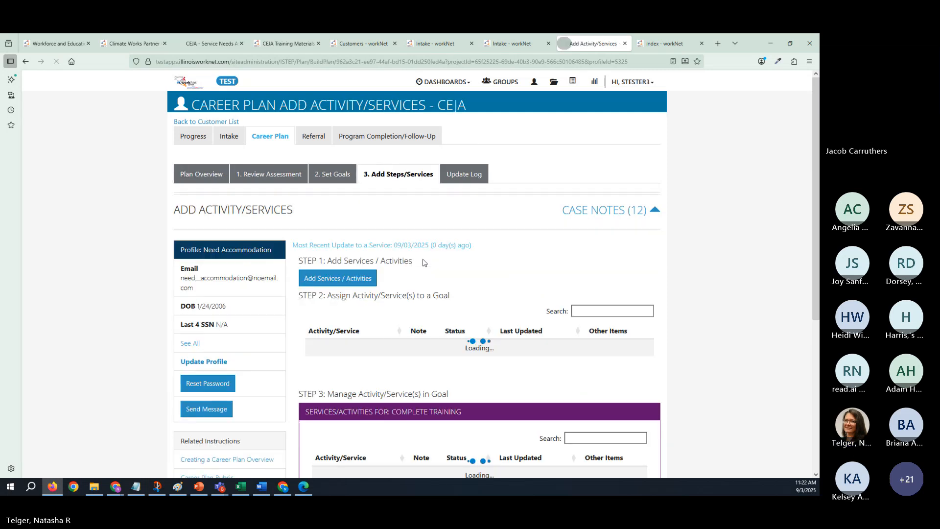
scroll(420, 349, "down", 2)
scroll(420, 349, "down", 3)
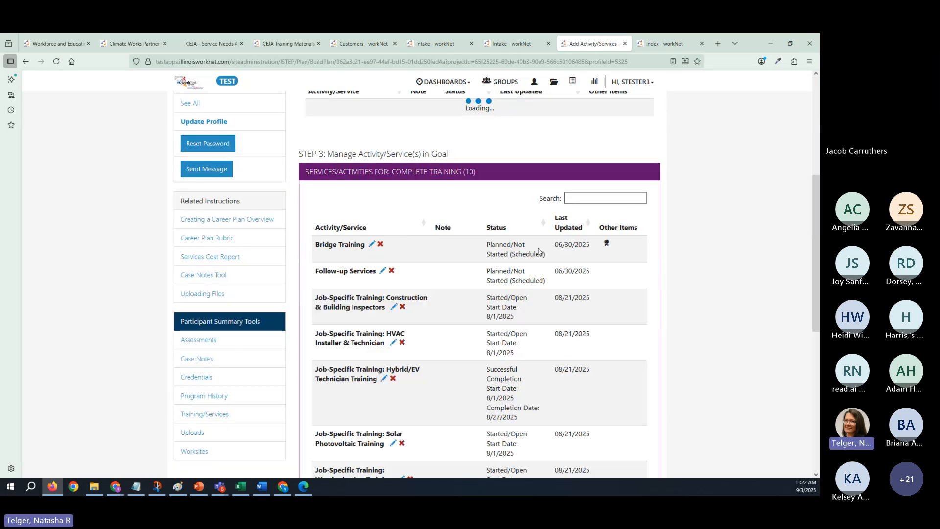
left_click(371, 267)
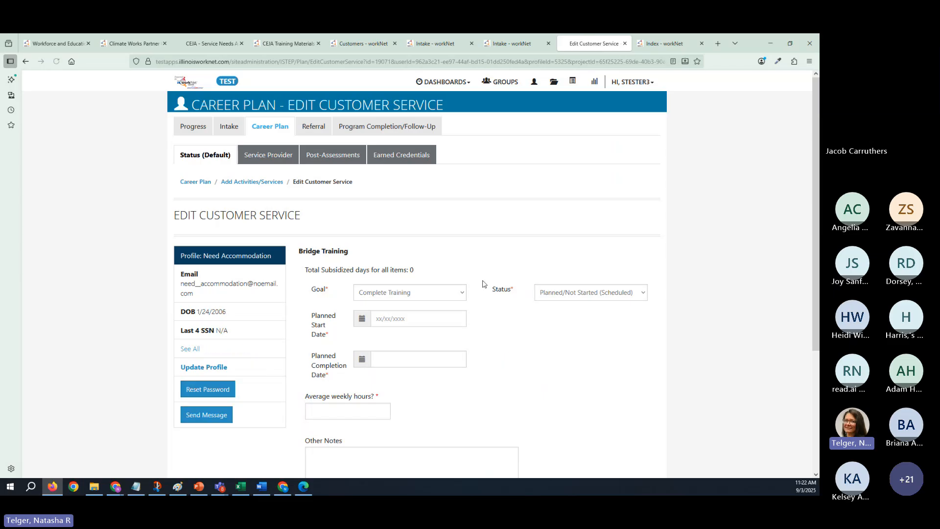
- Examine Bridge Training's earned credentials and the form for adding a credential manually, closing the form without saving
left_click(405, 155)
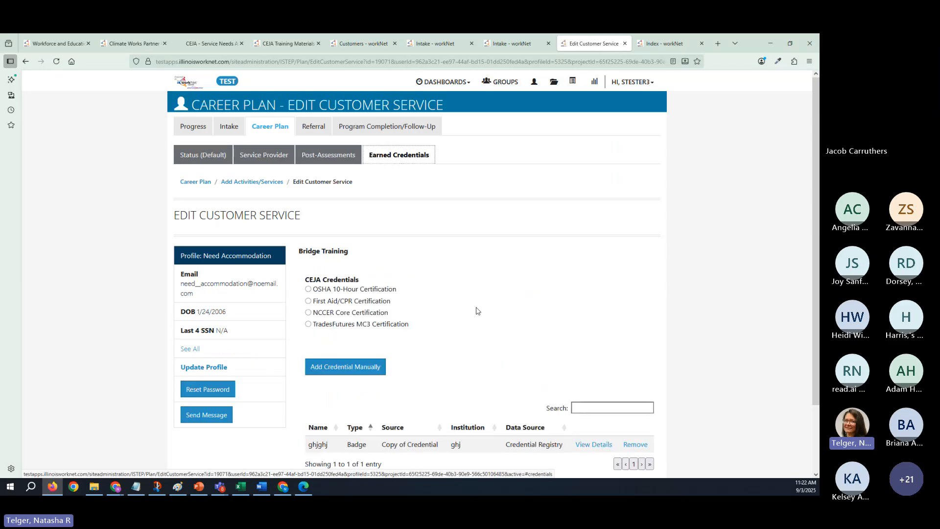
scroll(477, 311, "down", 3)
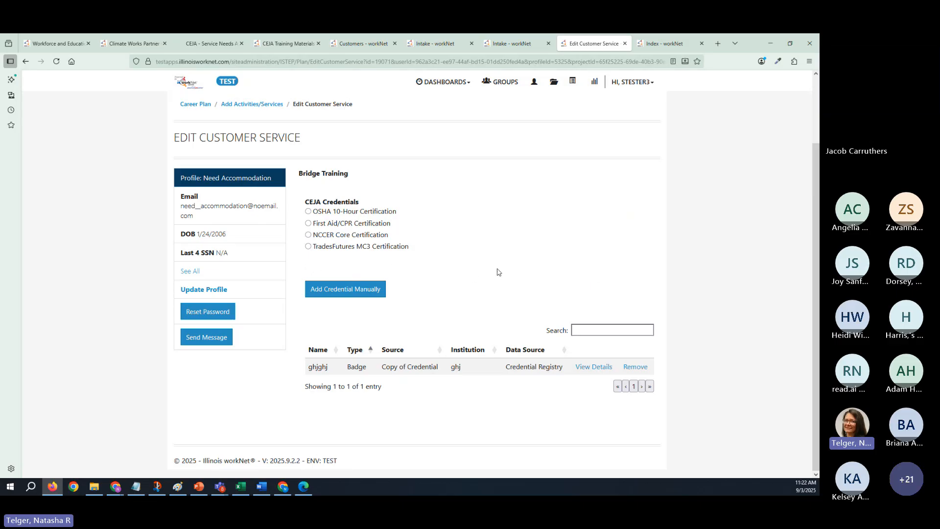
left_click(329, 292)
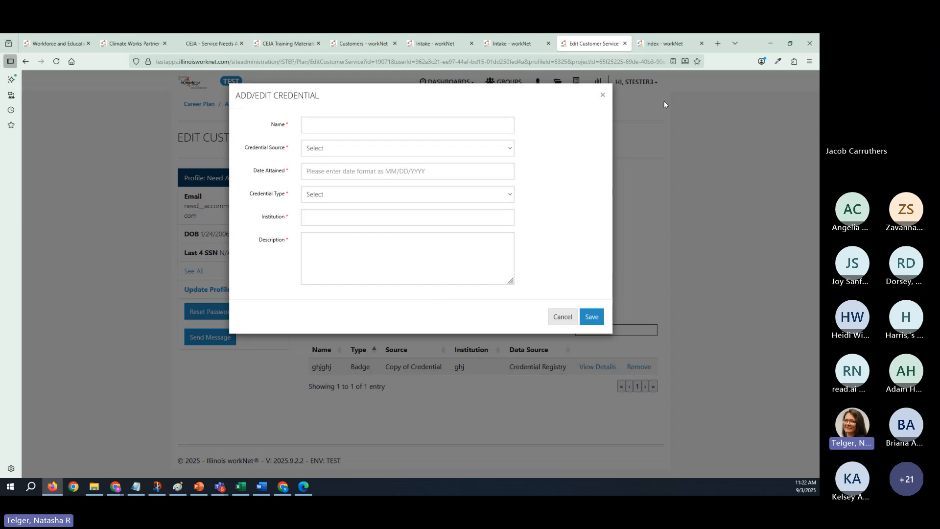
left_click(604, 96)
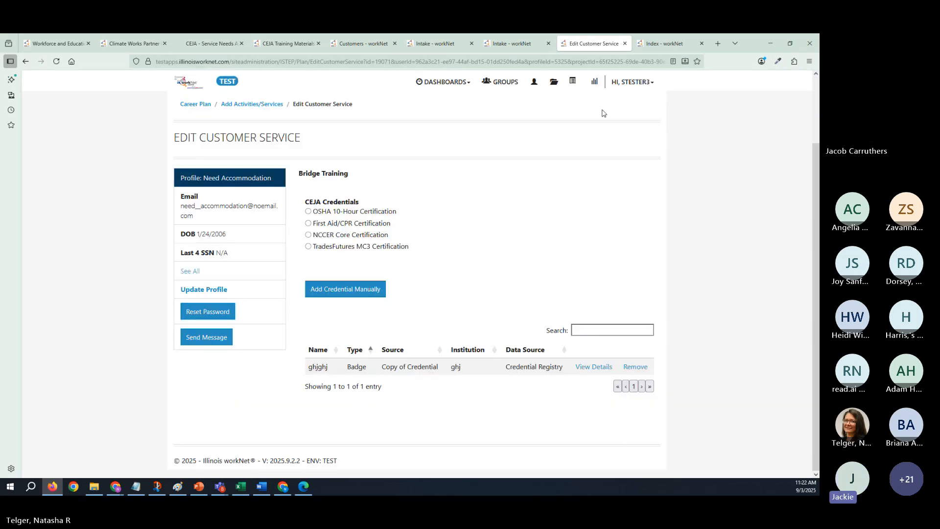
- Return to the customer's Intake page and review the instructions for using the customer's Training & Services/Career Plan
left_click(516, 47)
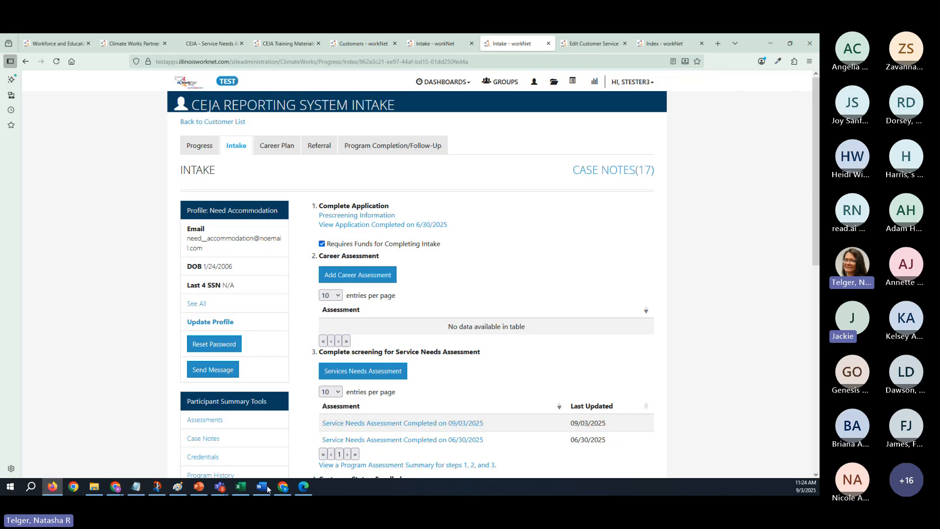
mouse_move(222, 490)
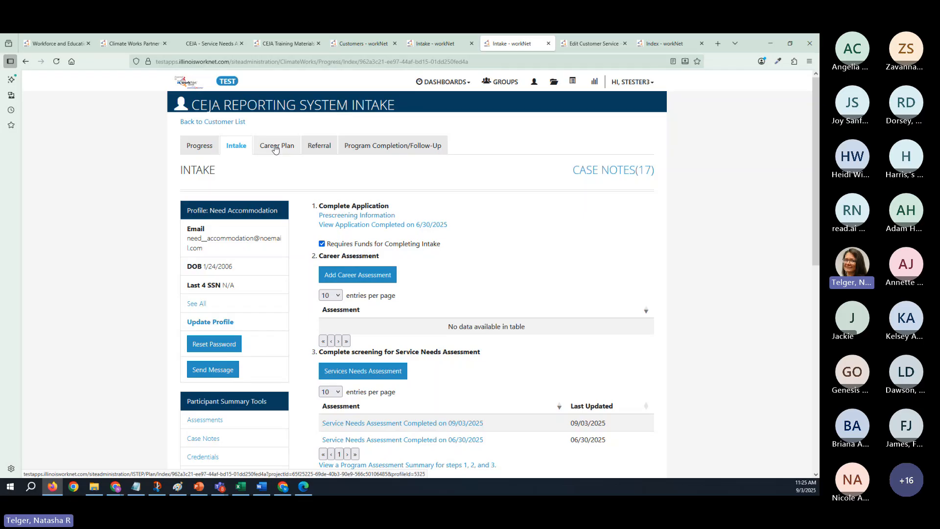
scroll(421, 294, "down", 10)
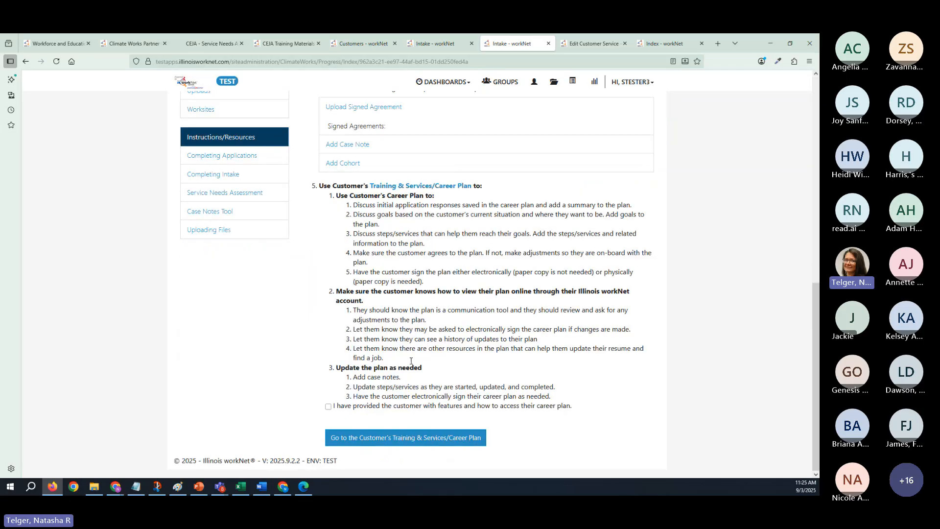
- Leave the Intake page and open the customer's career plan overview down to the list of goals
scroll(411, 361, "up", 10)
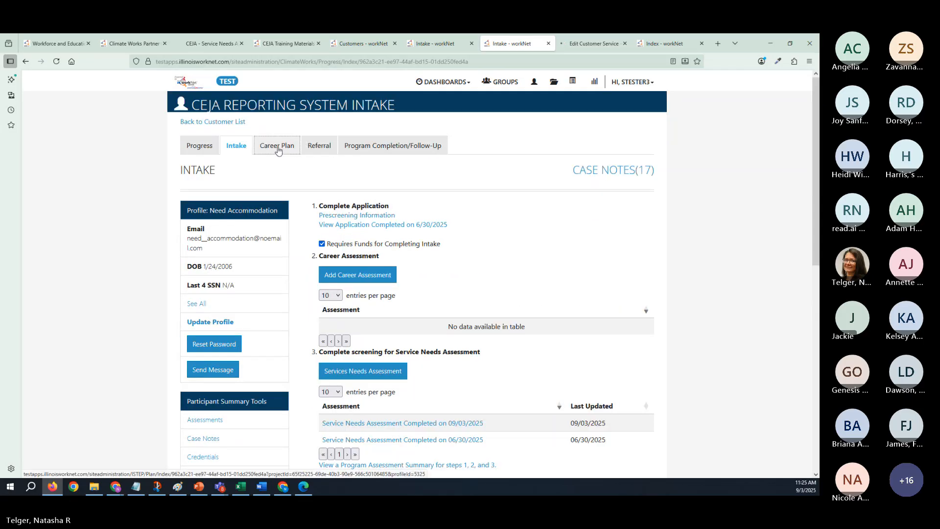
left_click(278, 150)
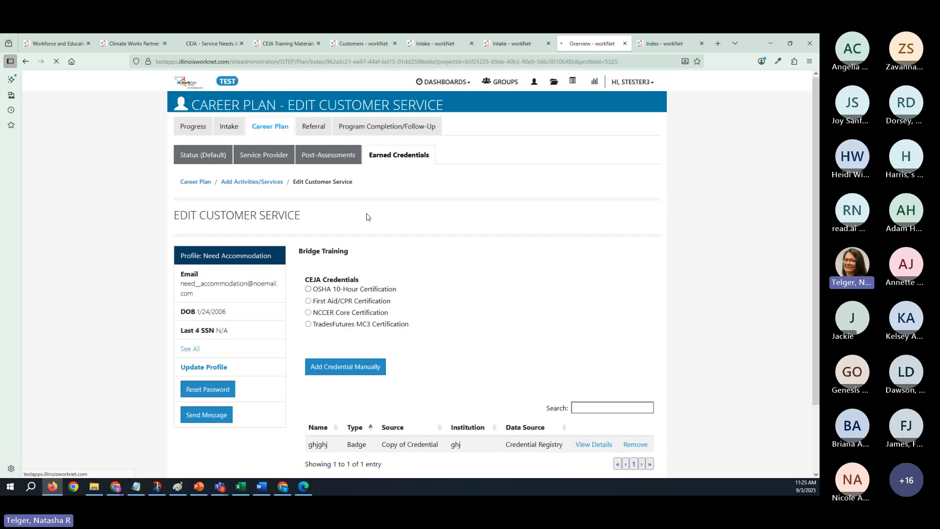
scroll(415, 354, "down", 5)
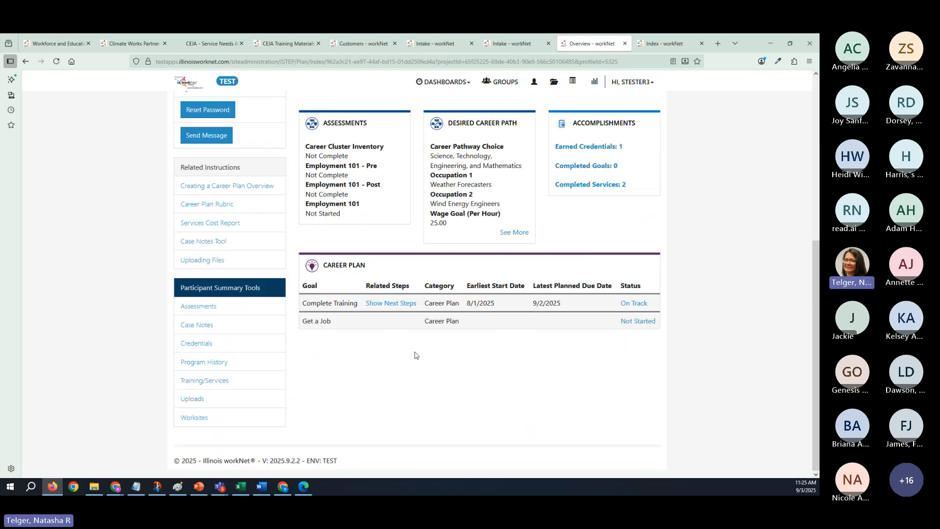
- Show the Complete Training goal's next steps and view the service provider of Job-Specific Training: Construction & Building Inspectors
left_click(387, 303)
scroll(462, 336, "down", 5)
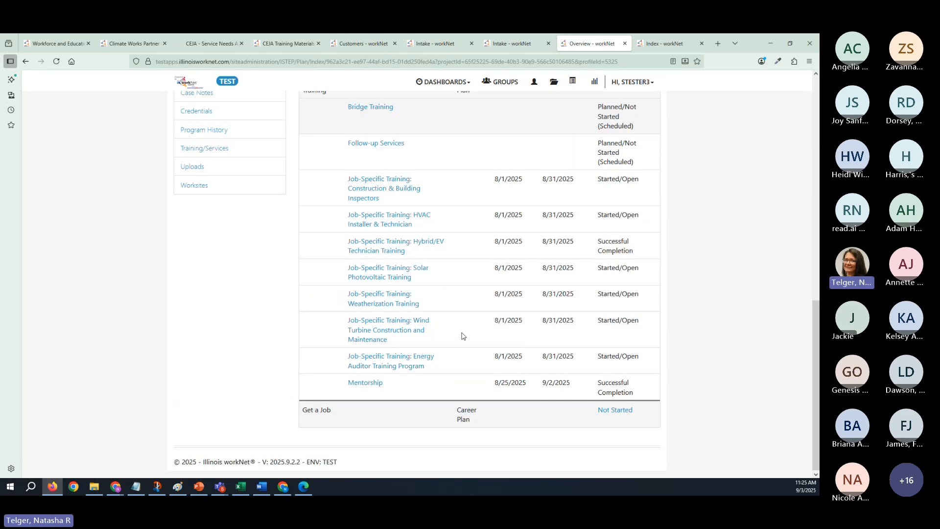
left_click(399, 194)
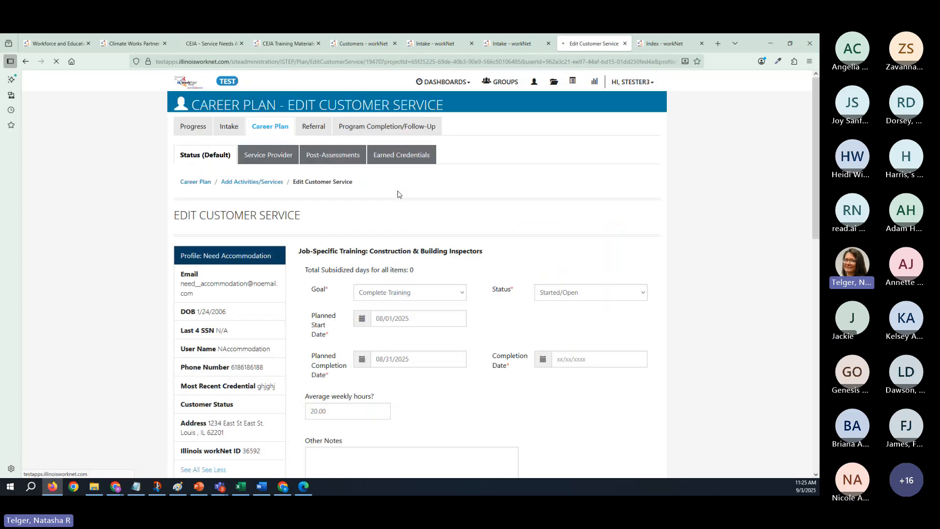
left_click(266, 161)
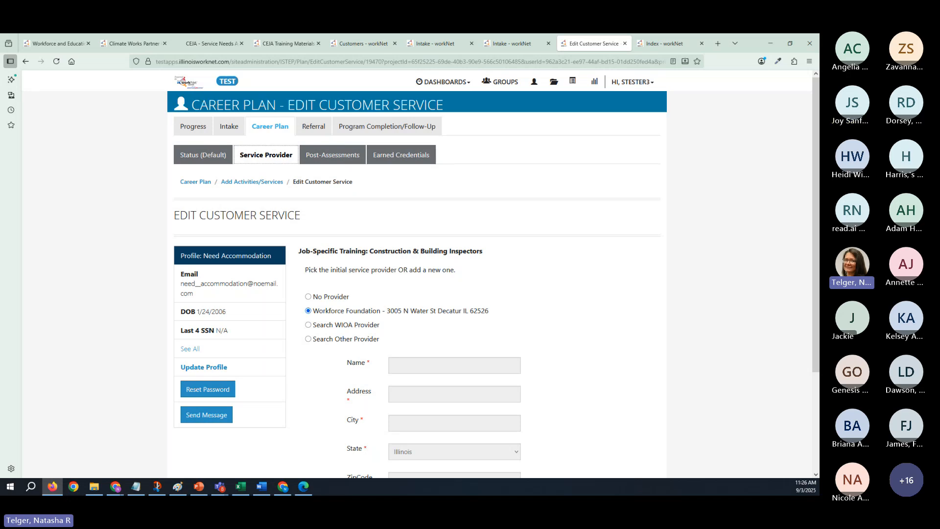
- Switch to the CEJA Workplan and Monthly Report presentation in PowerPoint and review how training programs link to service providers and earned credentials
key("alt+Tab")
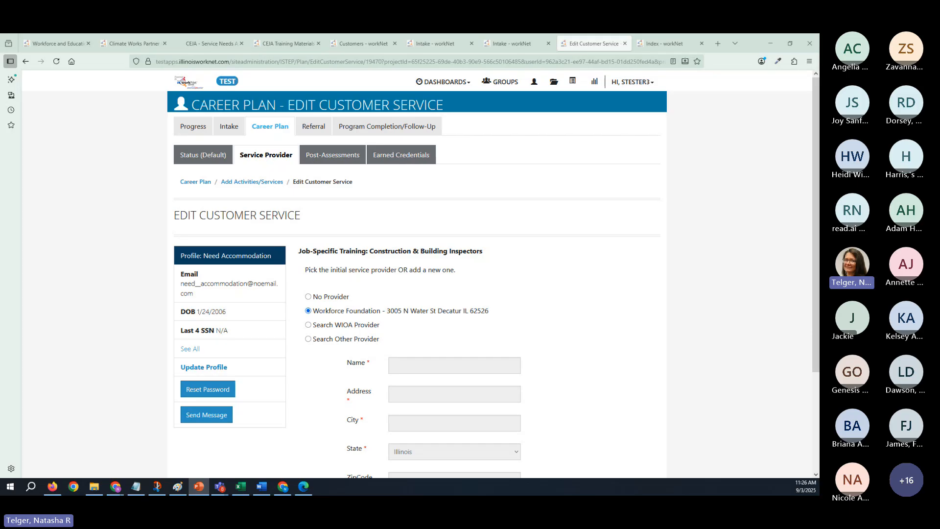
left_click_drag(818, 87, 541, 49)
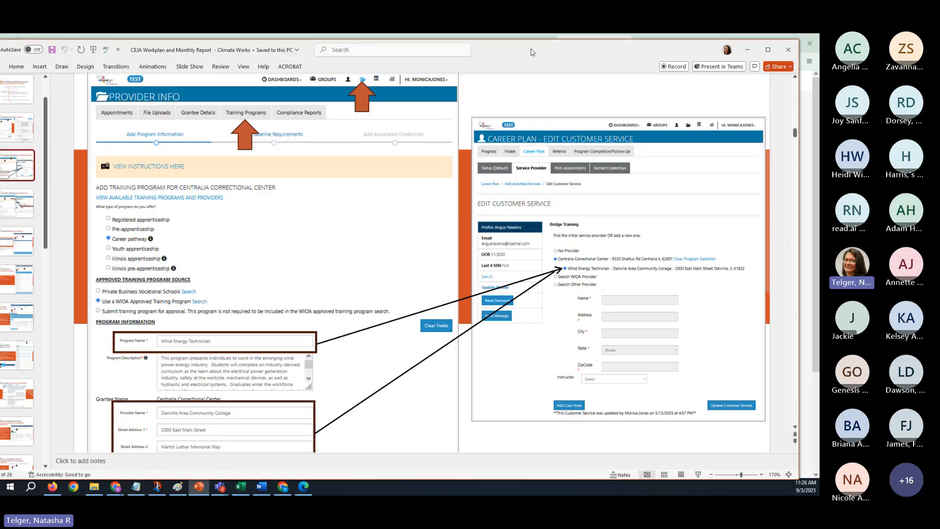
left_click_drag(533, 52, 0, 52)
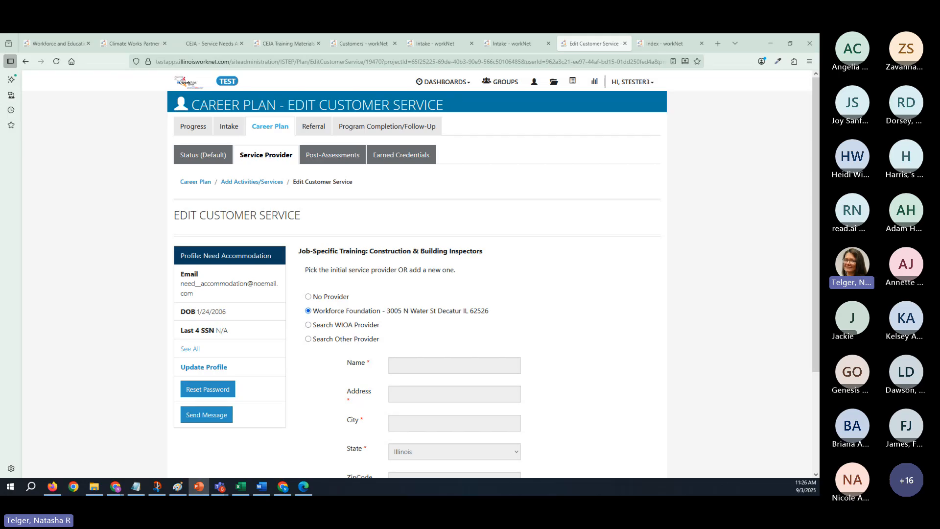
left_click_drag(0, 53, 595, 59)
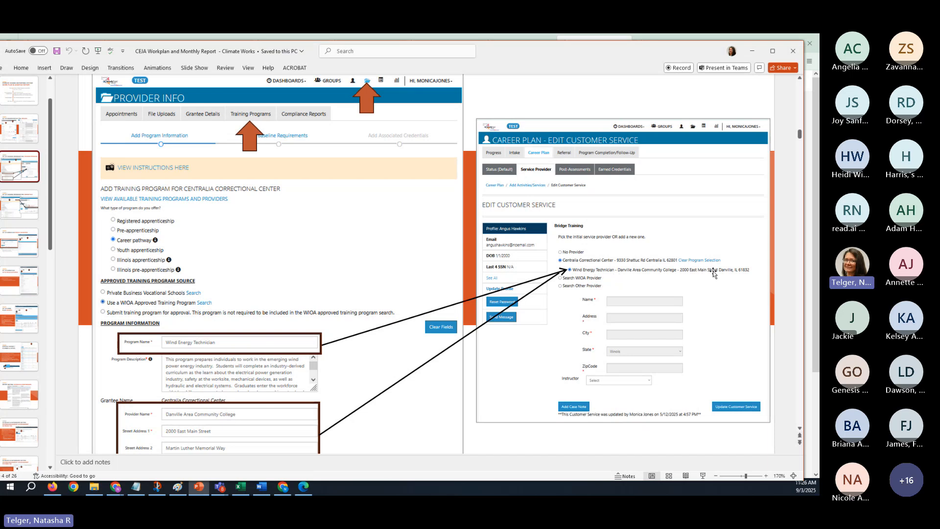
left_click(31, 214)
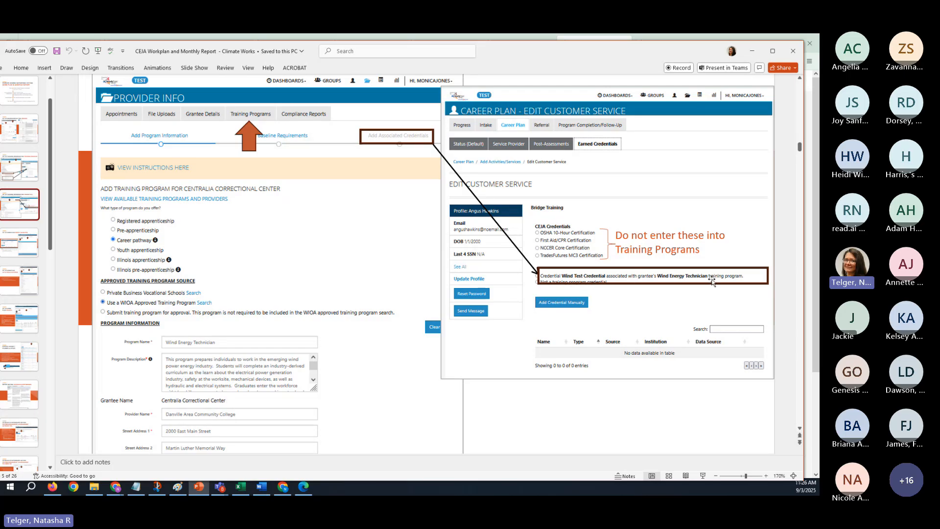
left_click_drag(521, 55, 820, 68)
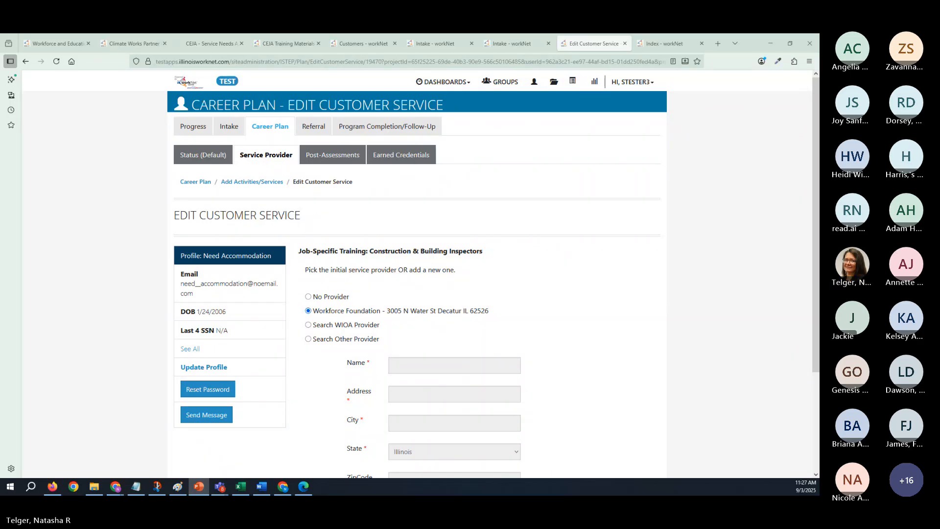
- Return to workNet in the browser and view the customer's Intake page and the CEJA Reporting System customer list
key("alt+Tab")
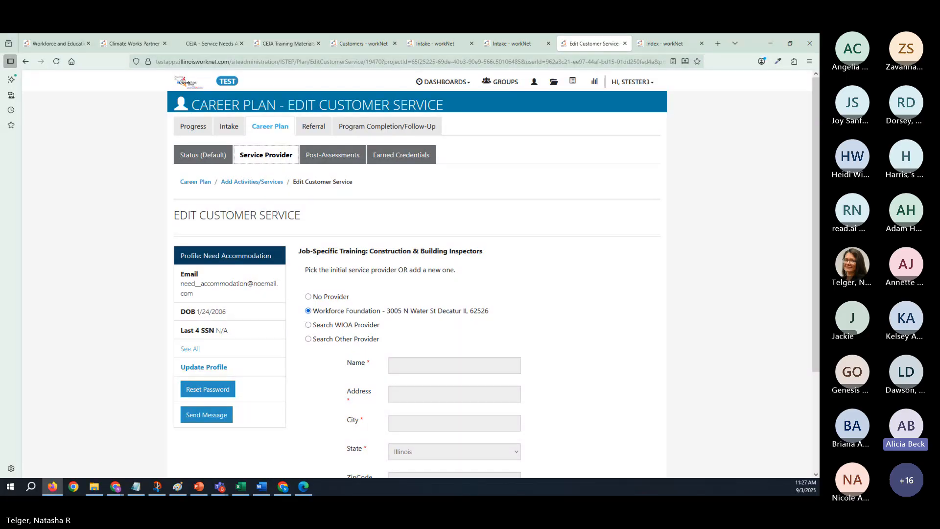
left_click(511, 47)
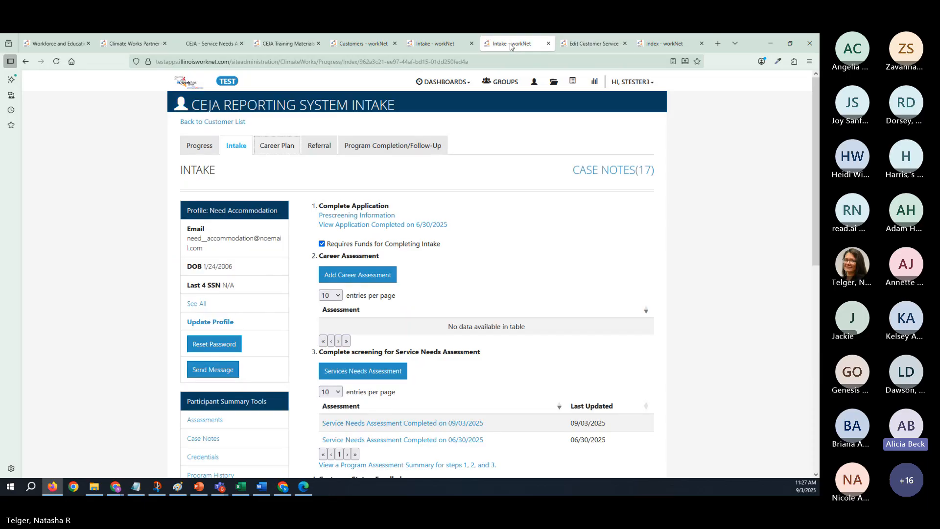
left_click(415, 227)
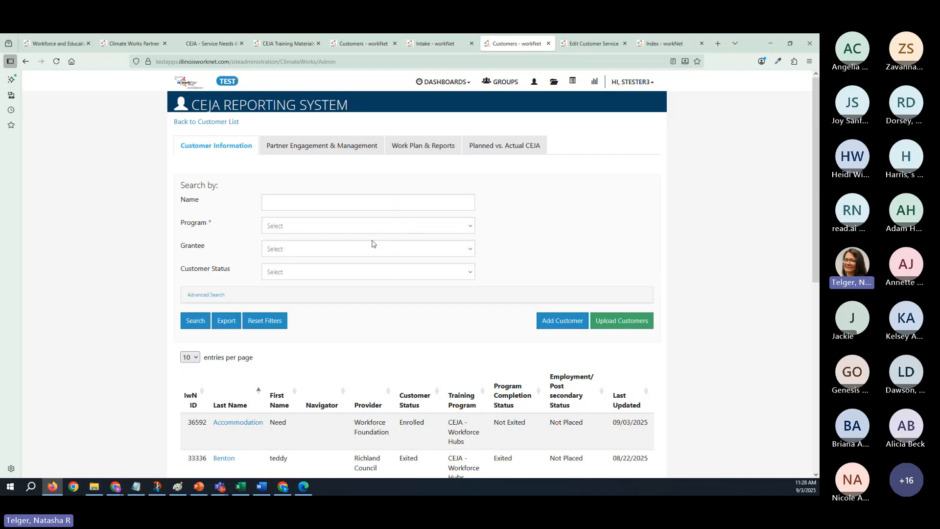
left_click(442, 46)
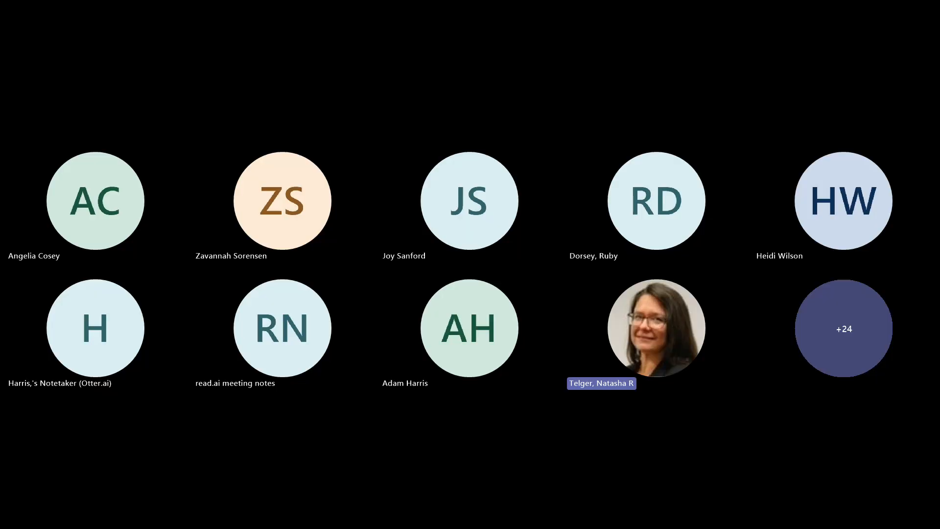
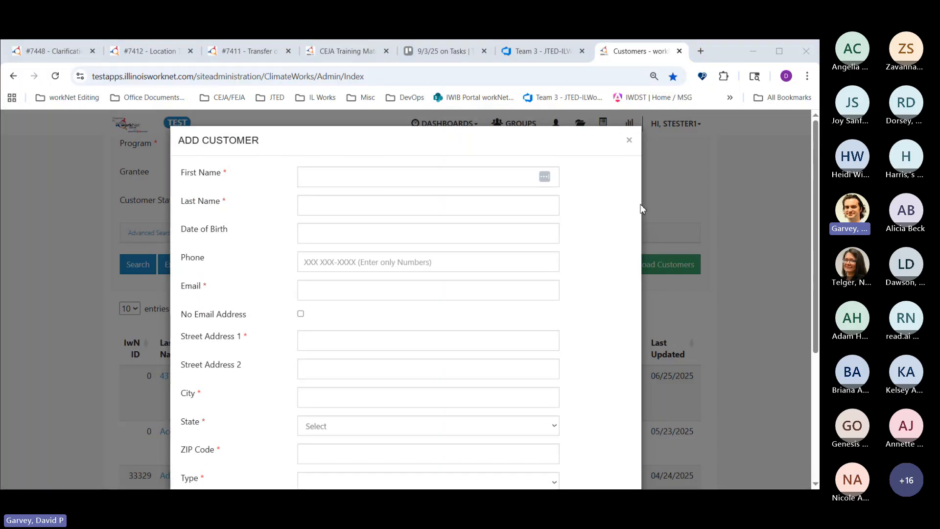
- Enter the new customer's first name, last name and date of birth in the Add Customer form
left_click(143, 204)
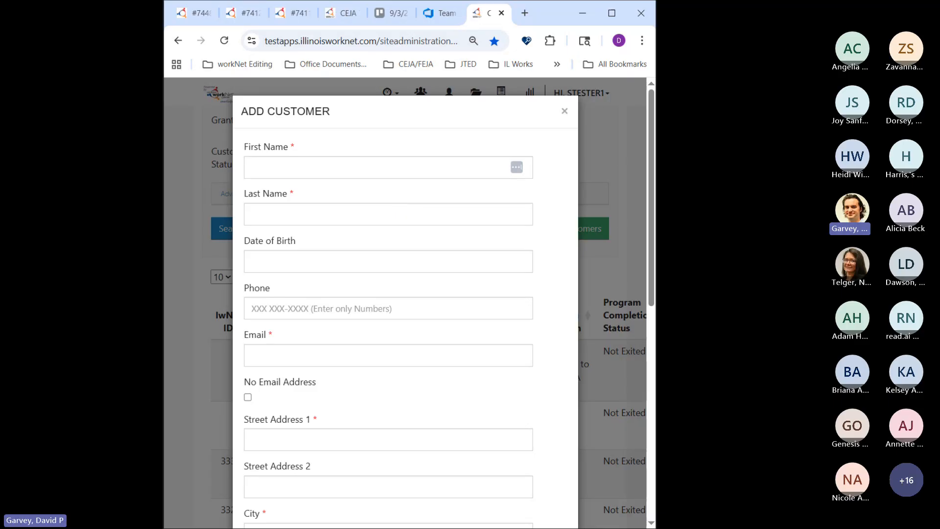
left_click(427, 175)
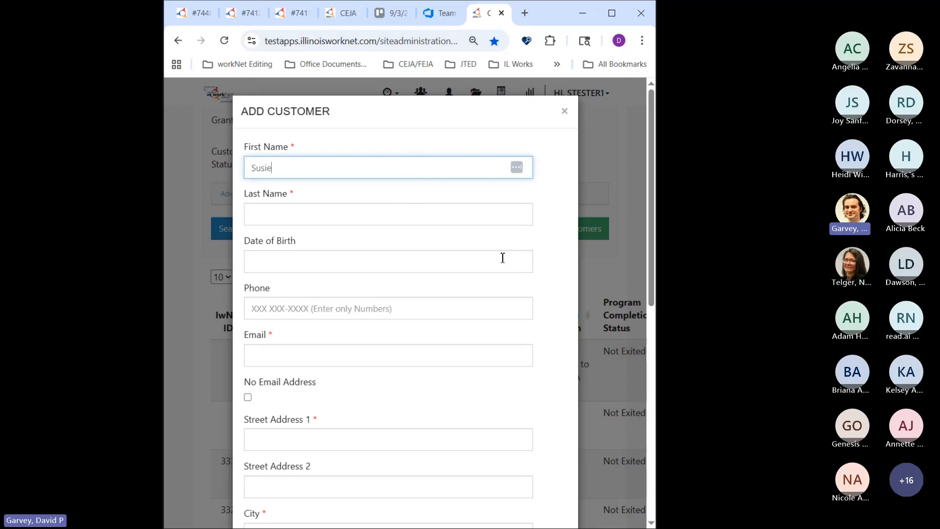
key("Tab")
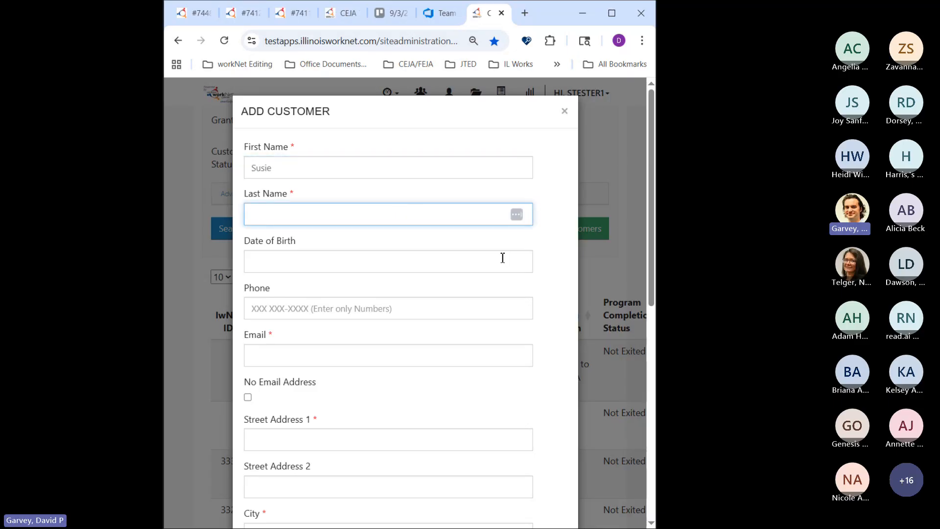
key("Tab")
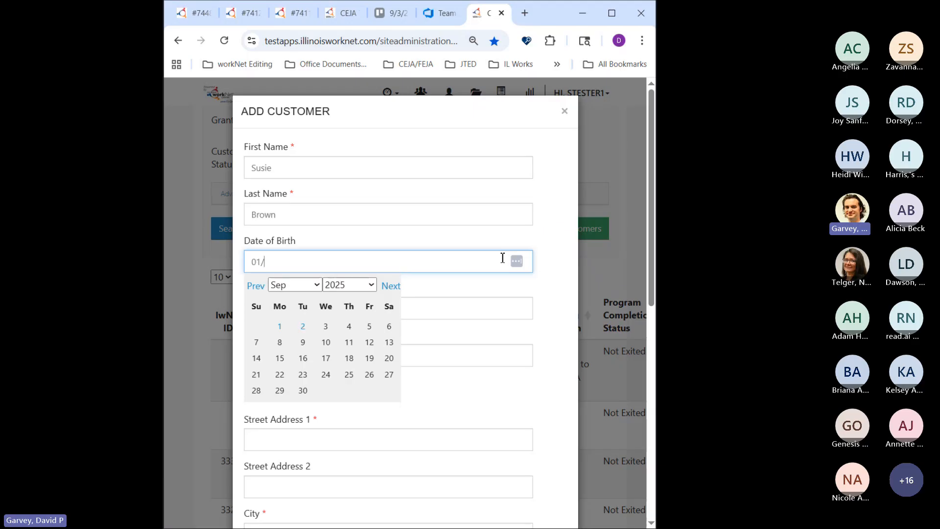
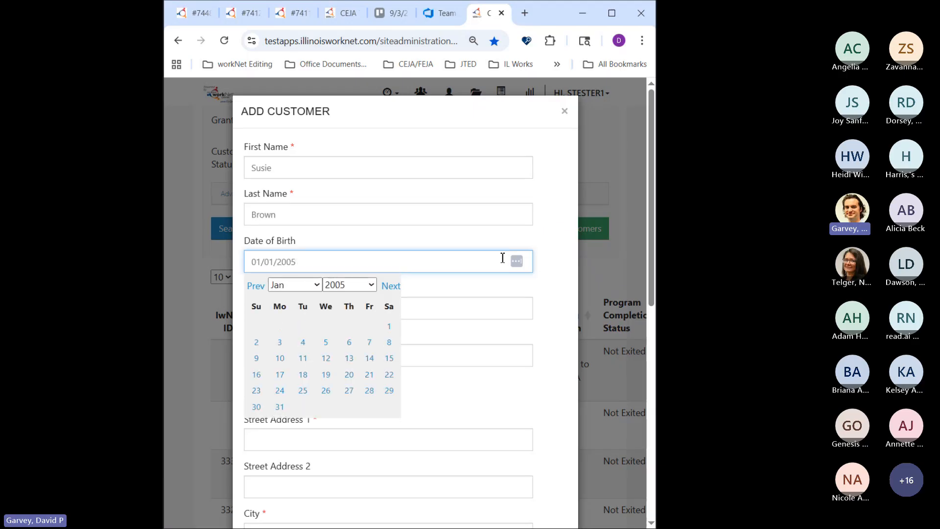
left_click(427, 238)
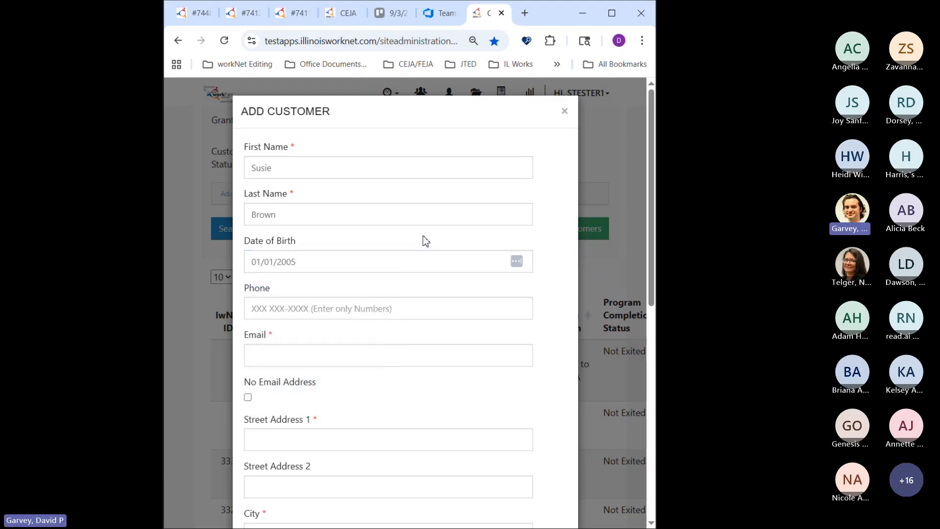
- Fill in the new customer's e-mail address
left_click(394, 353)
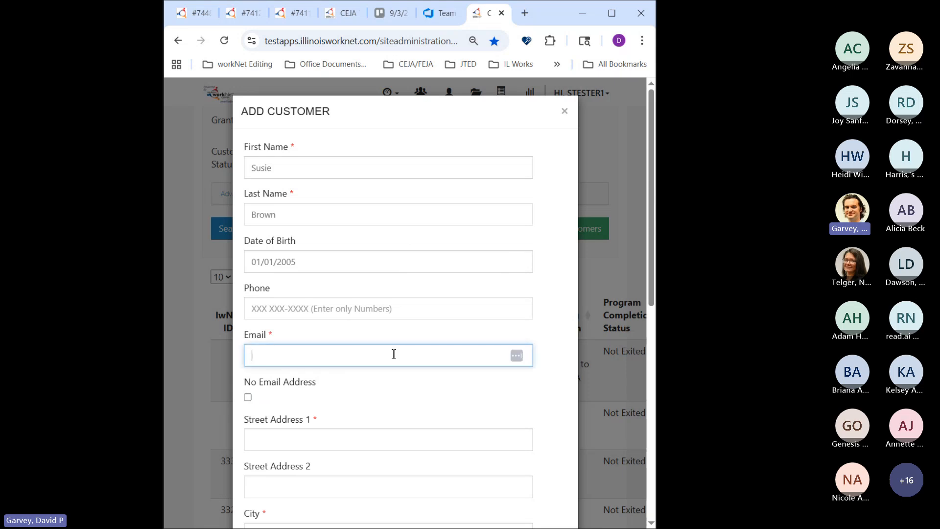
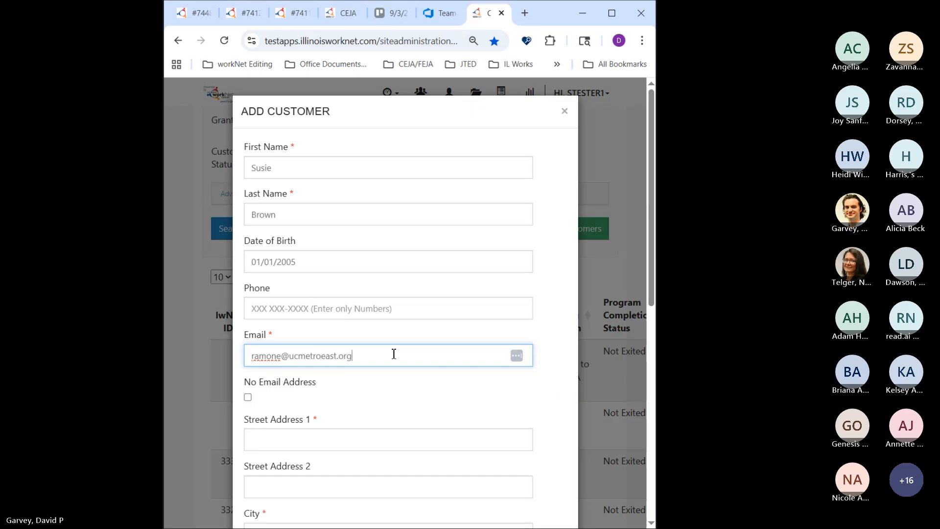
key("Tab")
- Fill in the new customer's street address, city, state and ZIP code
scroll(393, 353, "down", 6)
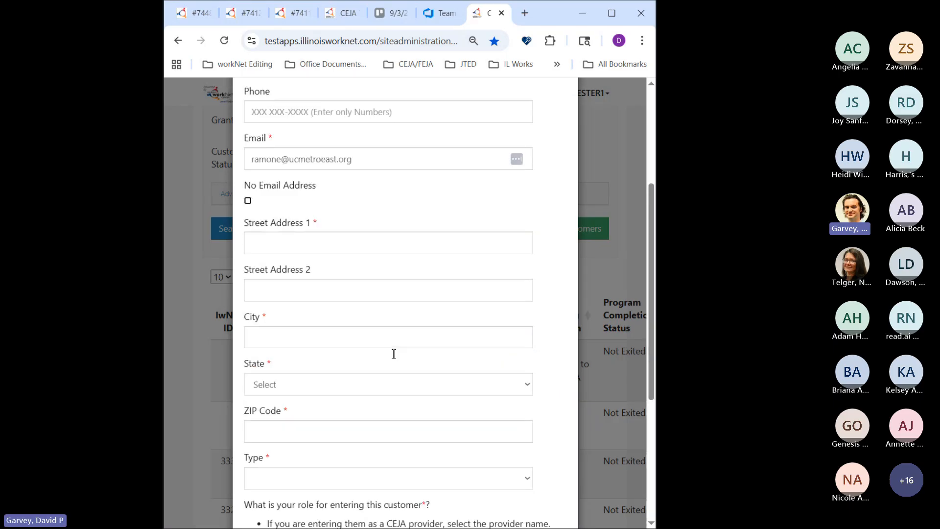
left_click(341, 148)
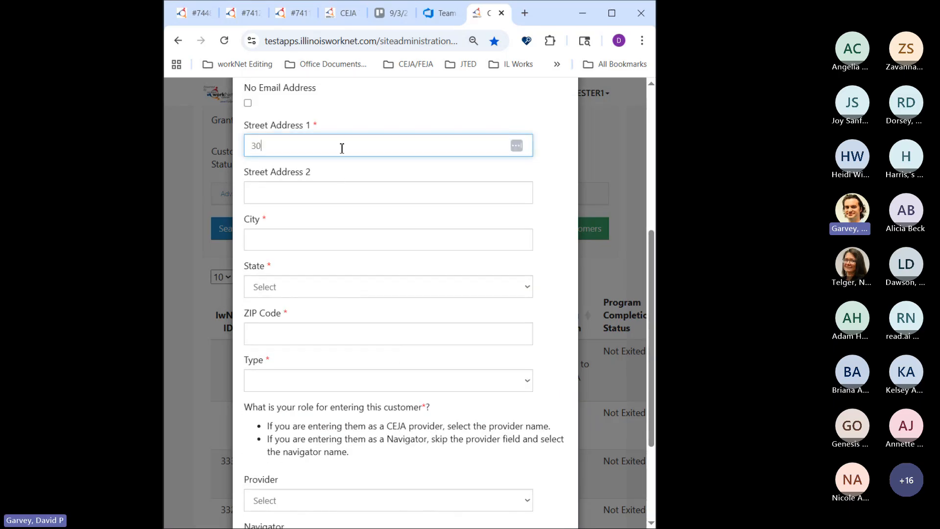
key("Tab")
key("Tab")
type("Springfield")
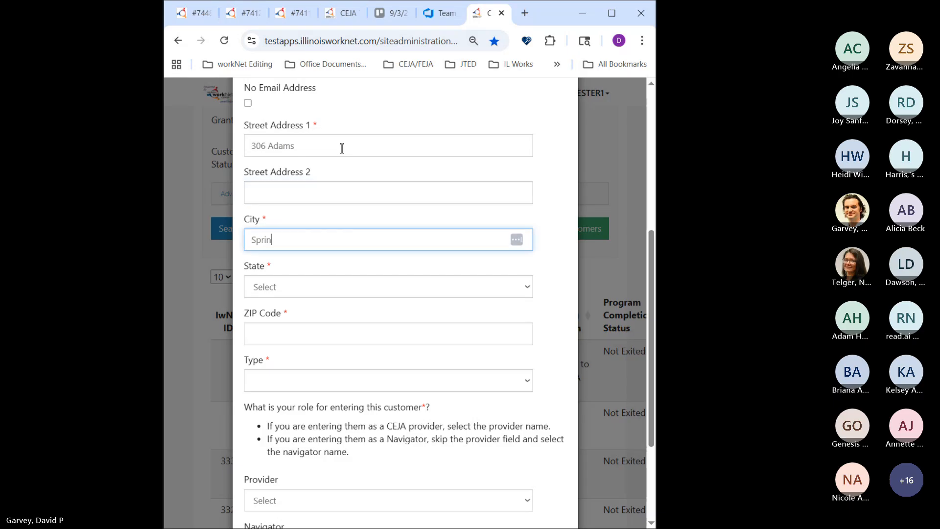
key("Tab")
type("il")
key("Tab")
type("62701")
key("Tab")
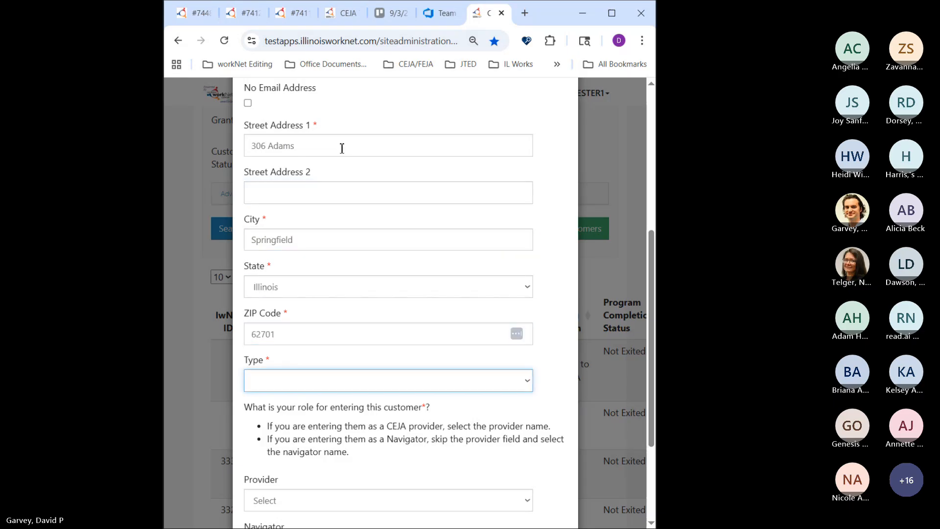
- Set the customer type to Inquiry and the provider to Community Partnership, and submit the new customer
type("iry")
scroll(341, 148, "down", 3)
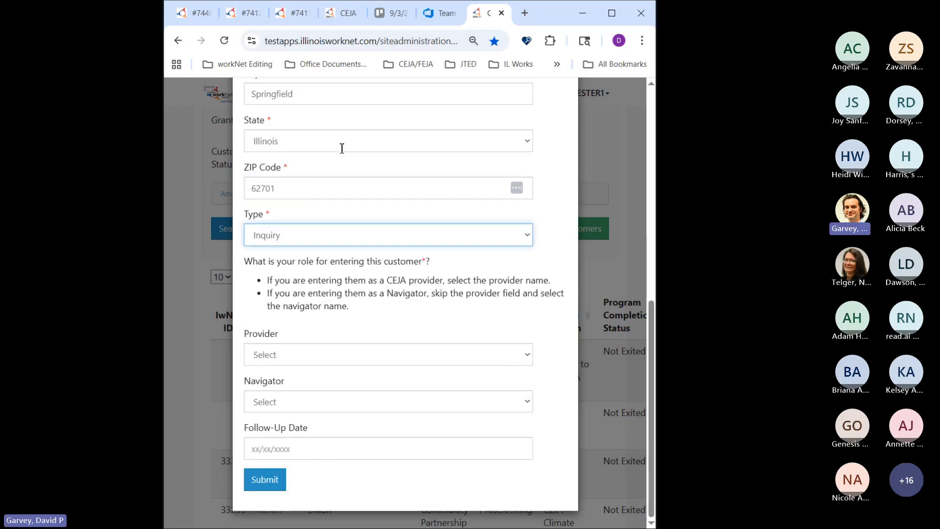
key("Tab")
type("c")
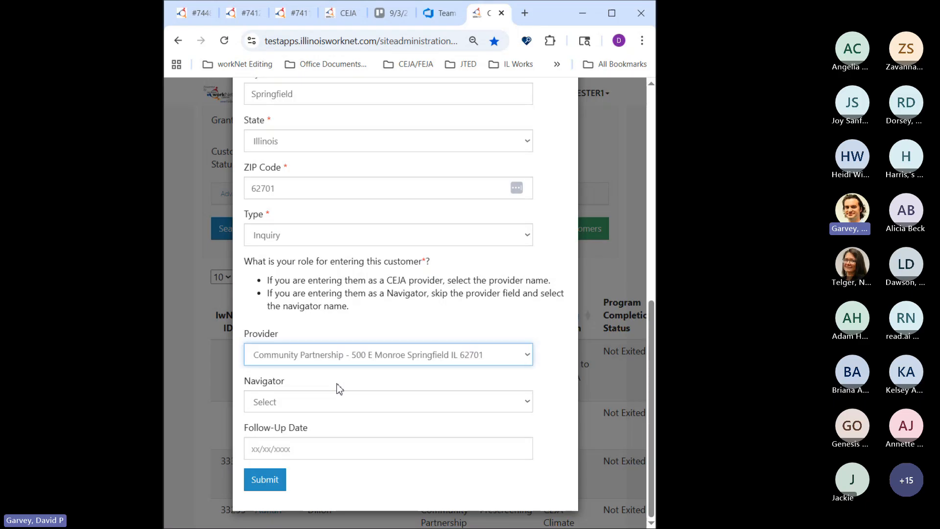
left_click(266, 480)
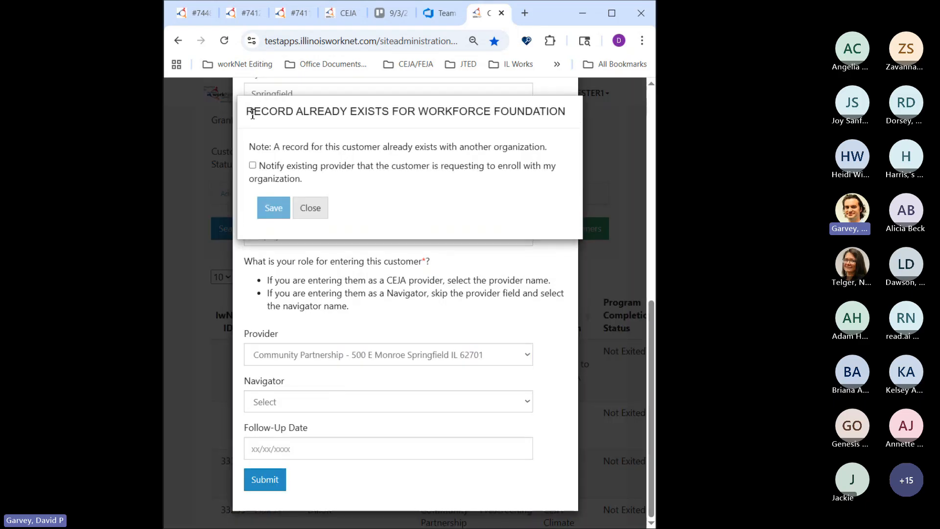
- Review the organization named in the existing-record notice and choose to notify the existing provider of the customer's enrollment request
left_click_drag(419, 111, 546, 111)
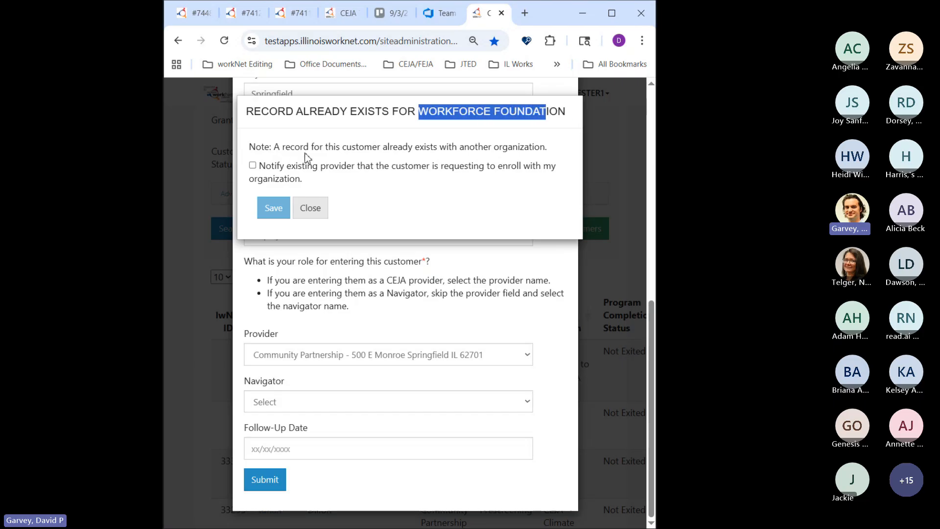
left_click(434, 149)
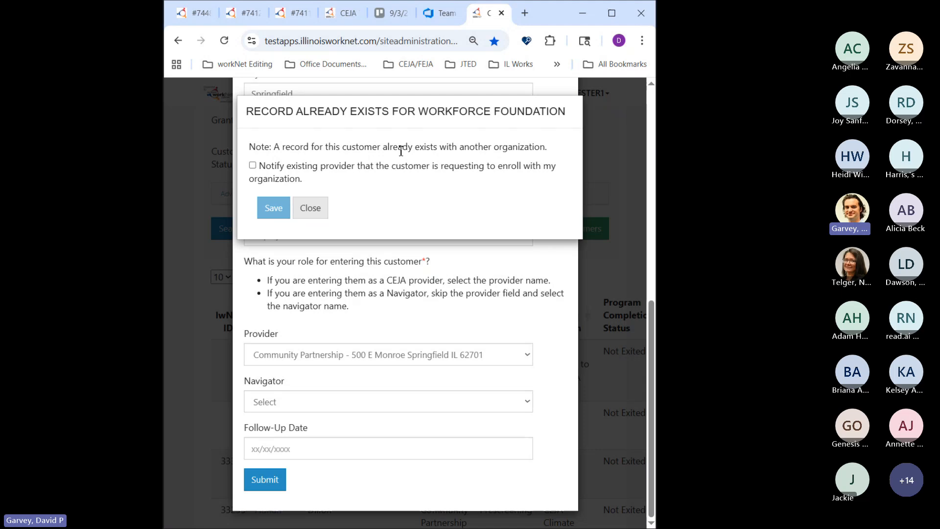
left_click(253, 166)
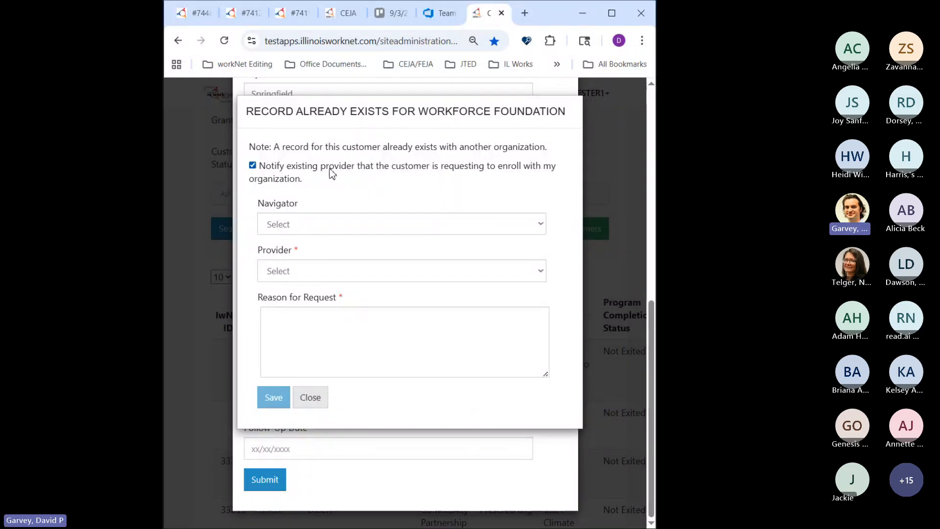
left_click_drag(422, 111, 563, 111)
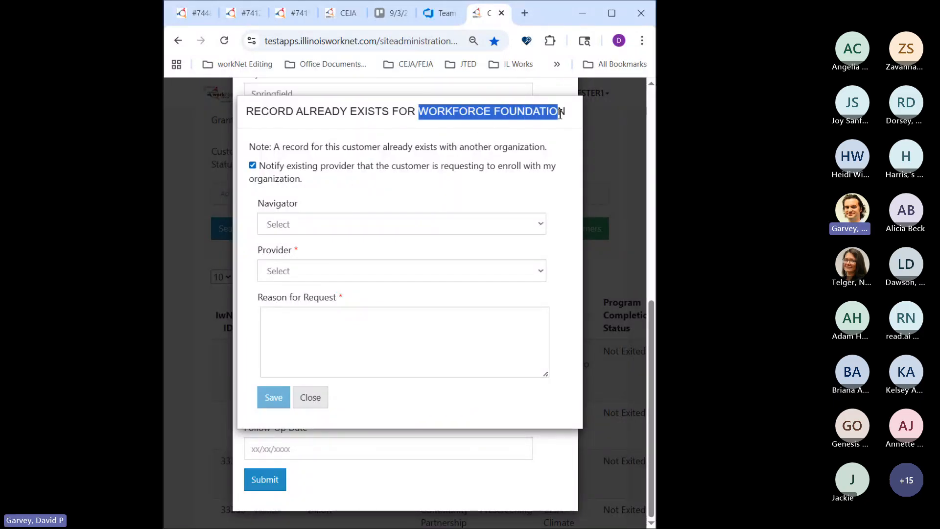
left_click(332, 212)
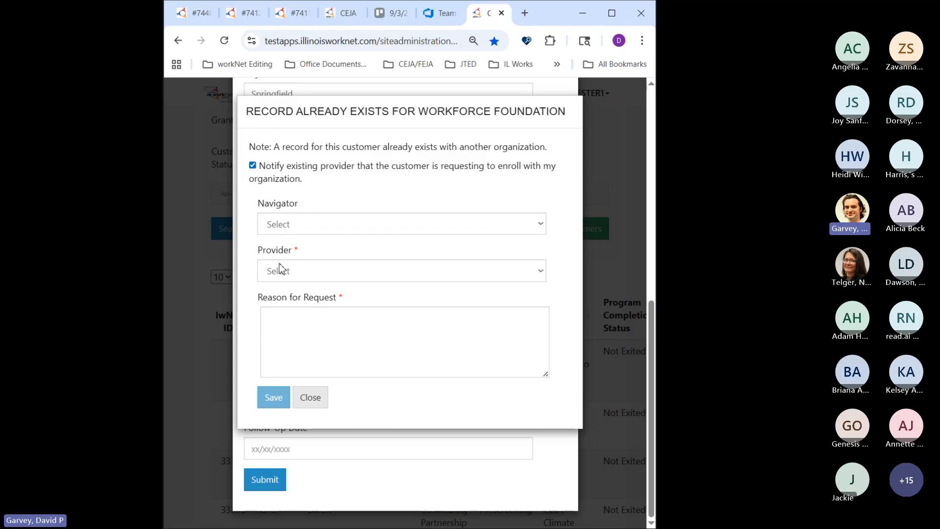
- Set the request's provider to Community Partnership and enter the reason "Customer would like to enroll with our program."
left_click(345, 272)
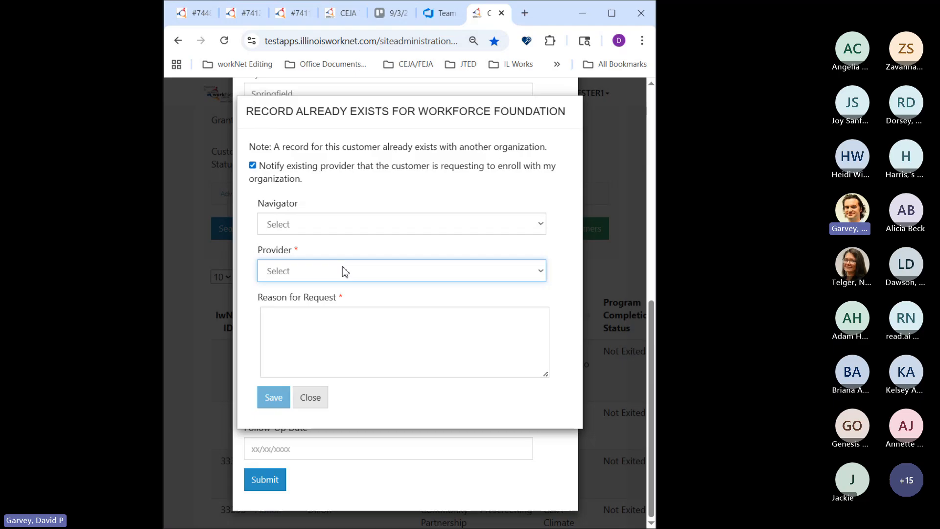
left_click(358, 312)
left_click(346, 331)
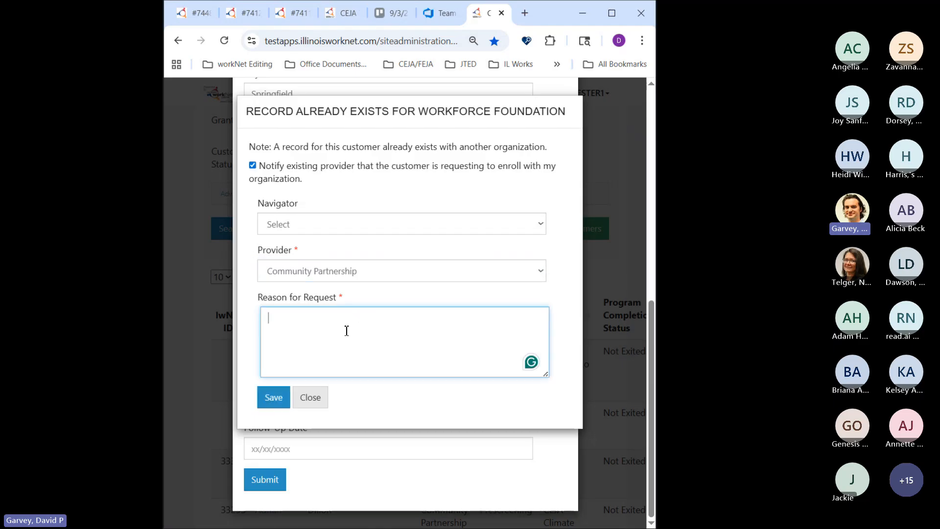
type("Customer would like to ")
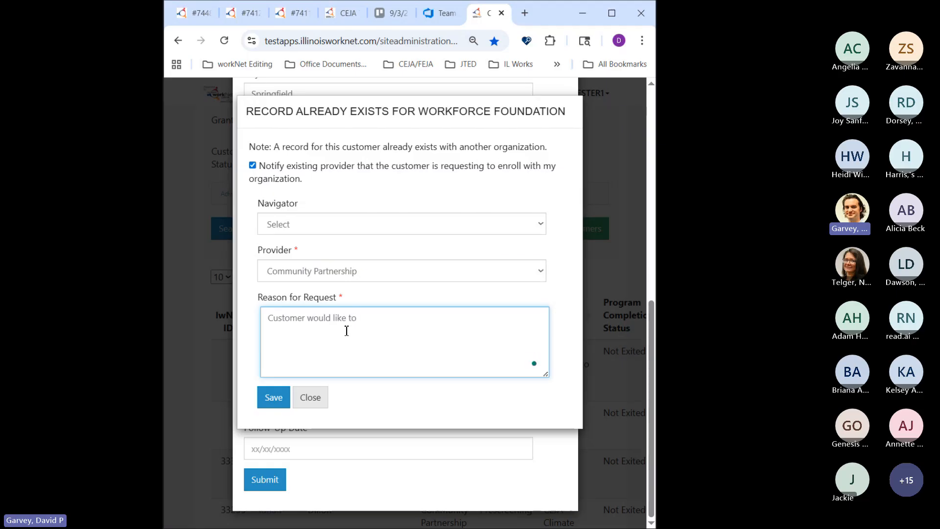
type("enroll with ")
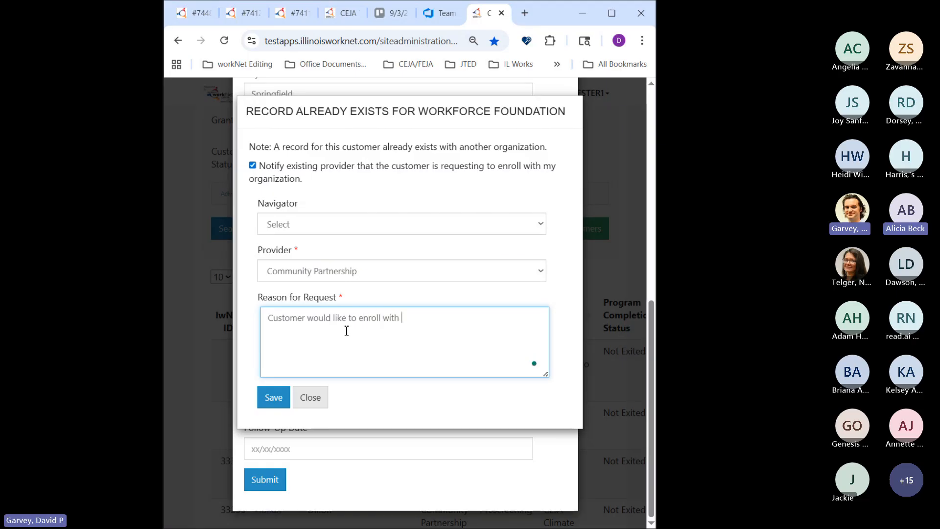
type("our program.")
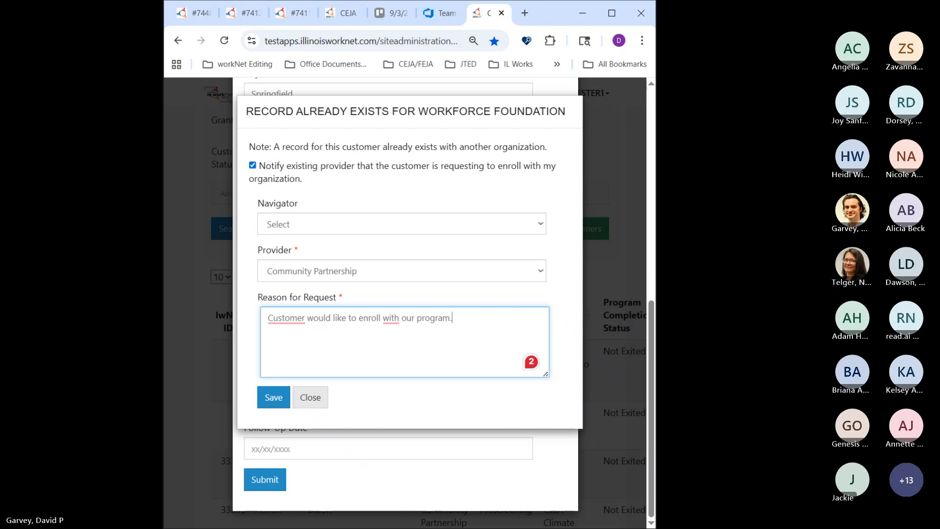
left_click_drag(656, 293, 721, 294)
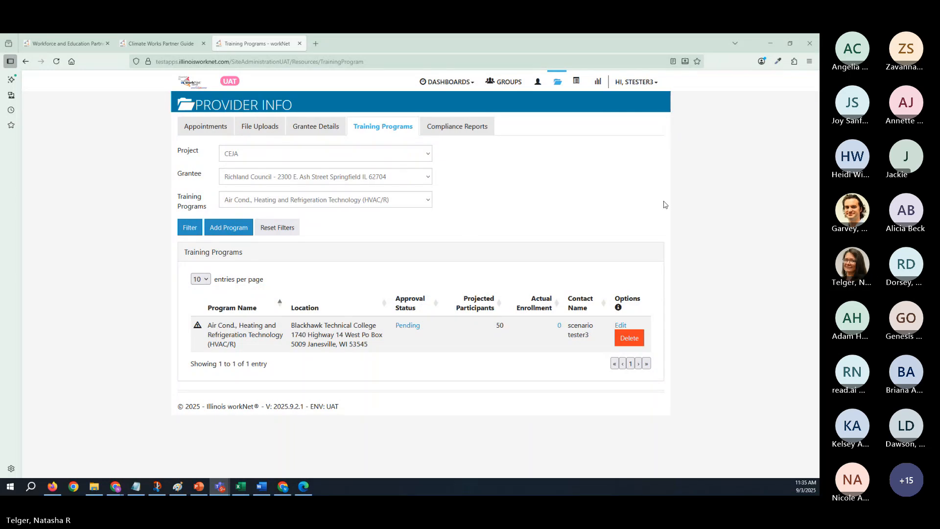
- Open the grantee details of Richland Council for the CEJA project and review its grantee info, associated grants, staff training and training programs
left_click(316, 132)
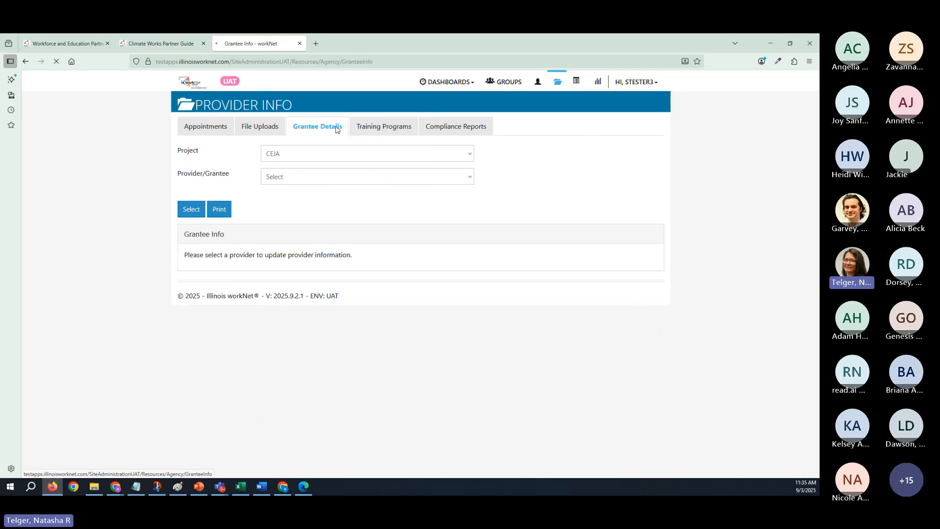
left_click(304, 154)
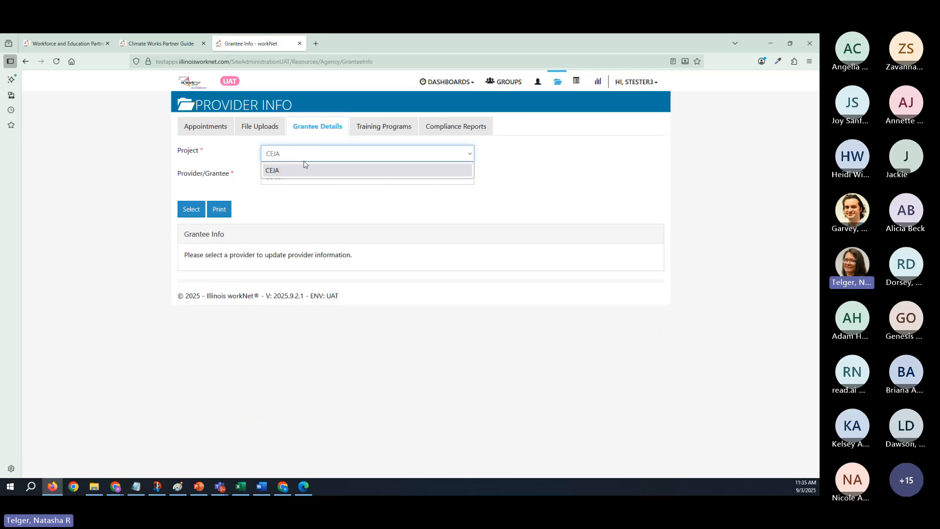
left_click(303, 167)
left_click(299, 176)
left_click(297, 206)
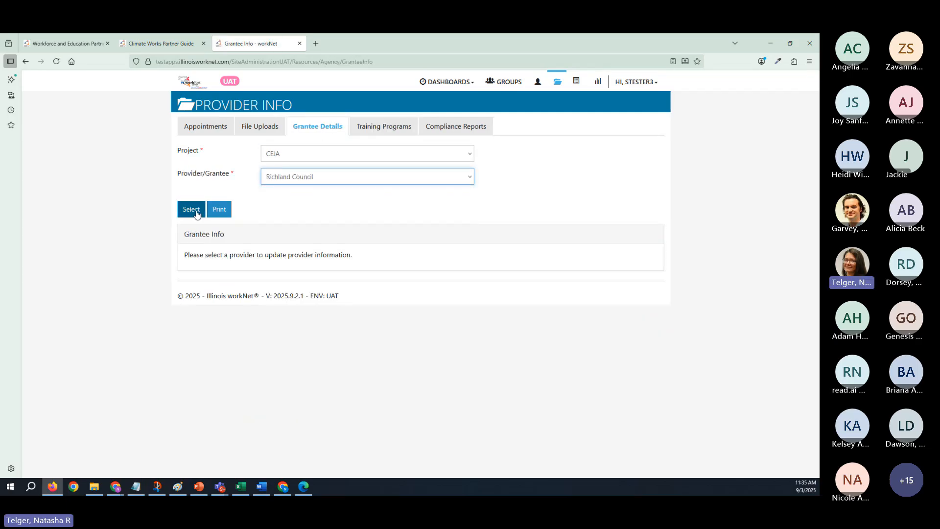
left_click(191, 210)
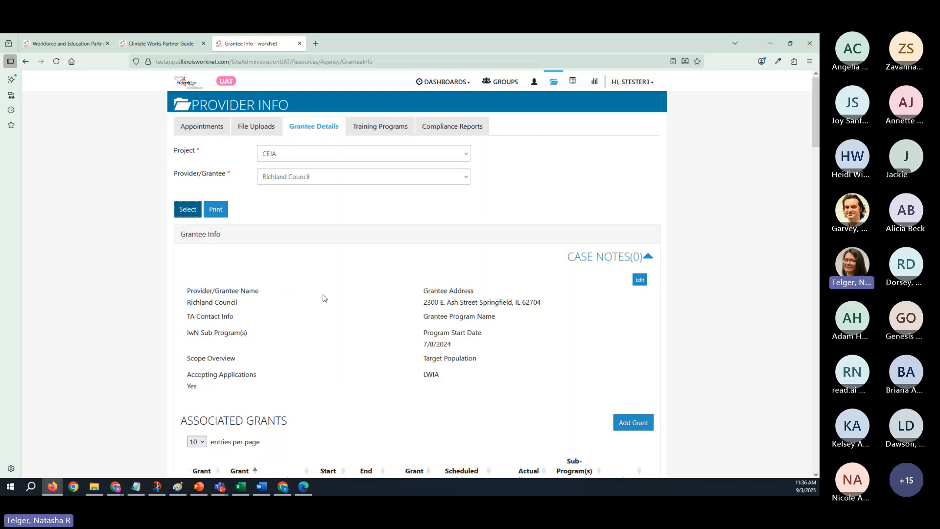
scroll(323, 298, "down", 2)
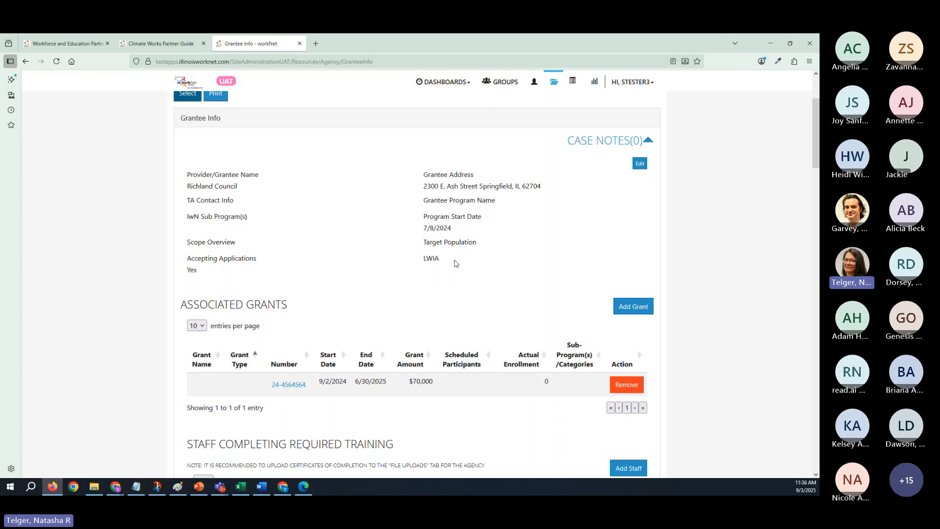
scroll(367, 201, "up", 2)
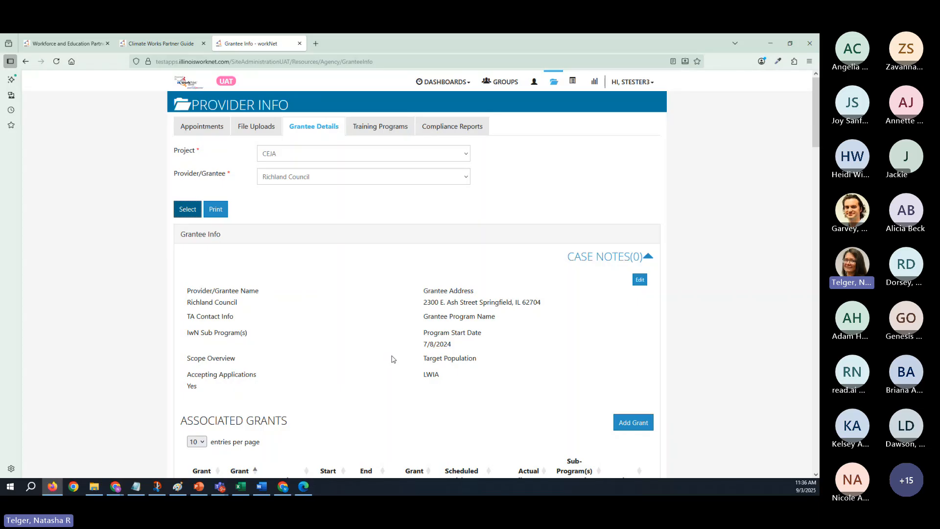
scroll(333, 387, "down", 2)
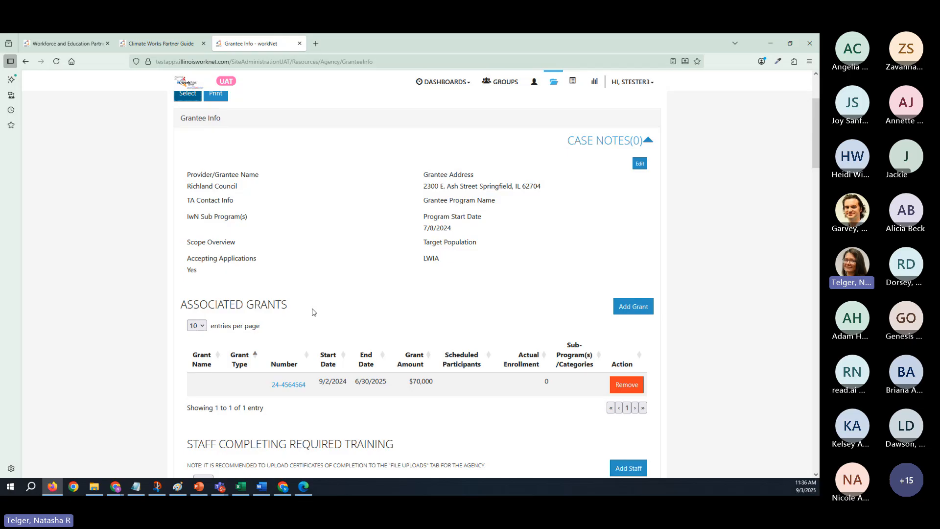
scroll(313, 312, "down", 2)
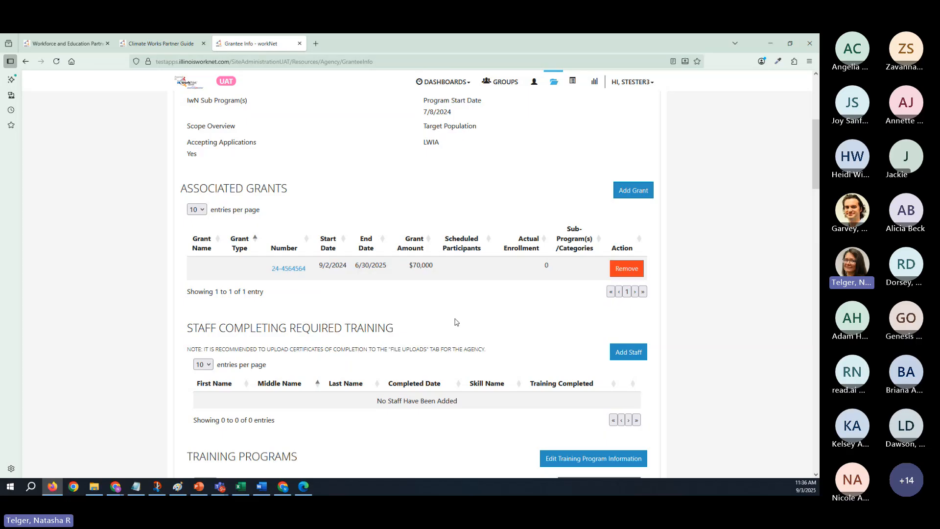
scroll(455, 322, "down", 3)
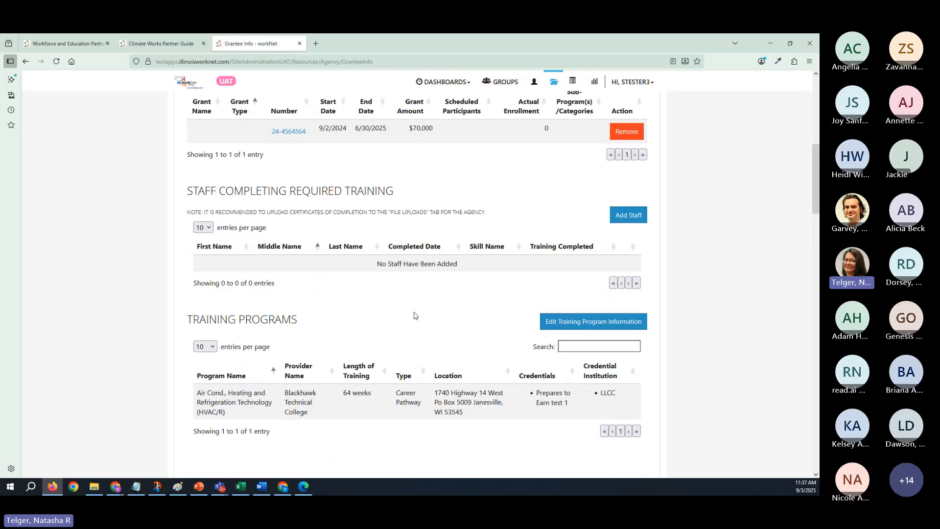
- Review Richland Council's training programs, locations, instructors, worksites and career plan services in its grantee details
scroll(414, 316, "down", 2)
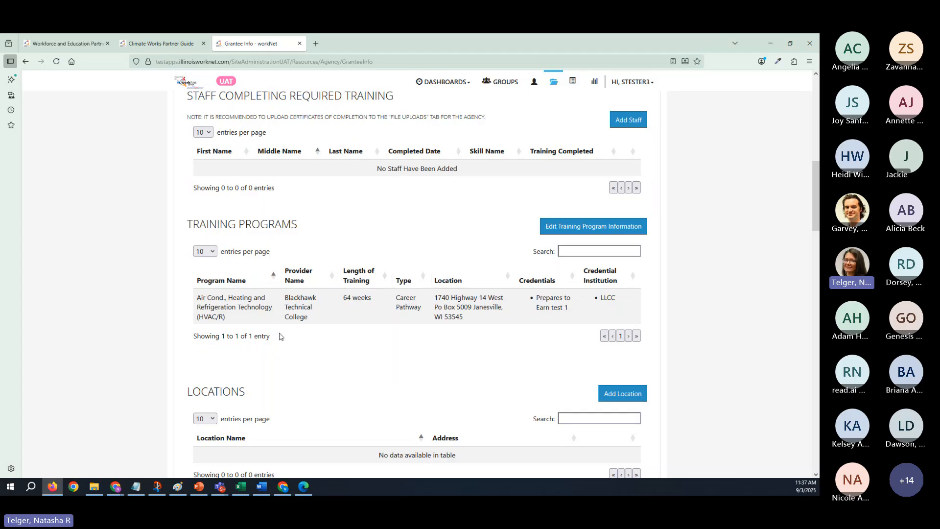
scroll(424, 368, "down", 7)
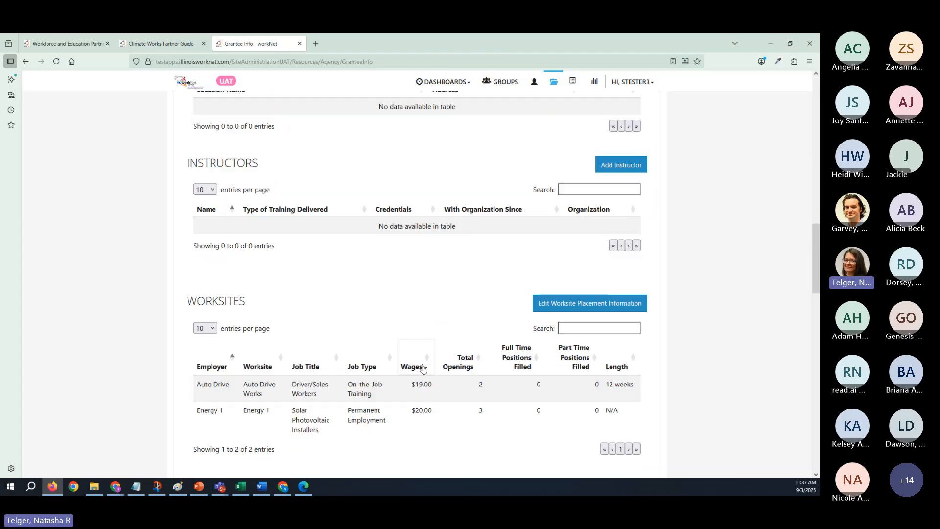
scroll(423, 368, "down", 7)
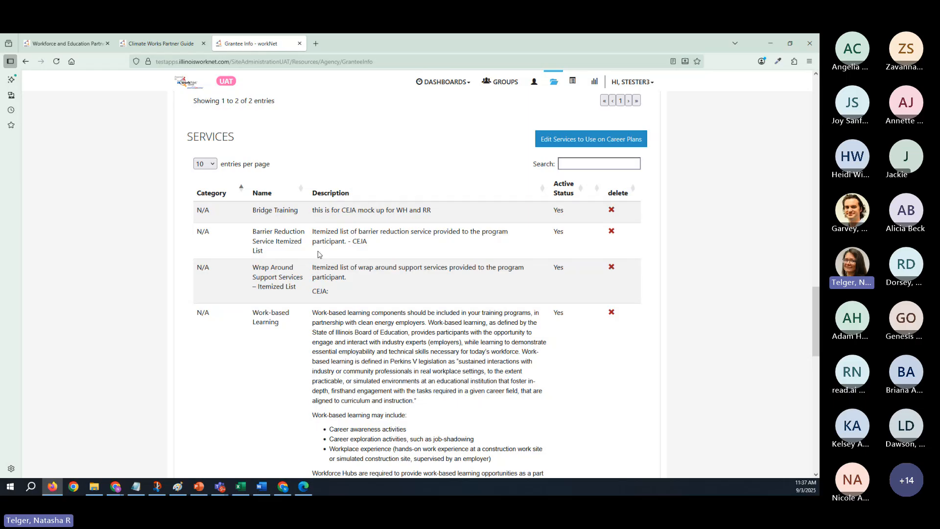
scroll(319, 254, "down", 10)
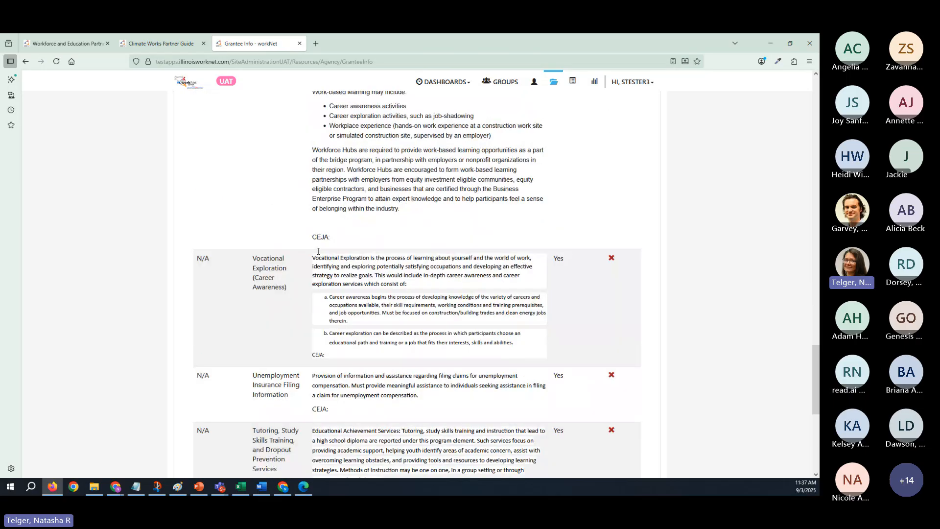
scroll(319, 251, "down", 4)
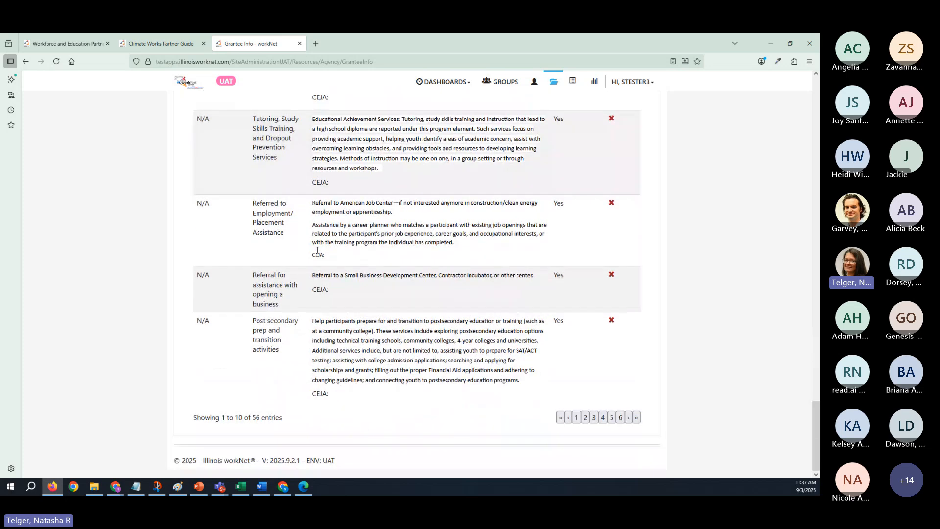
- Set the grantee's services list to show 50 entries per page
scroll(317, 250, "up", 20)
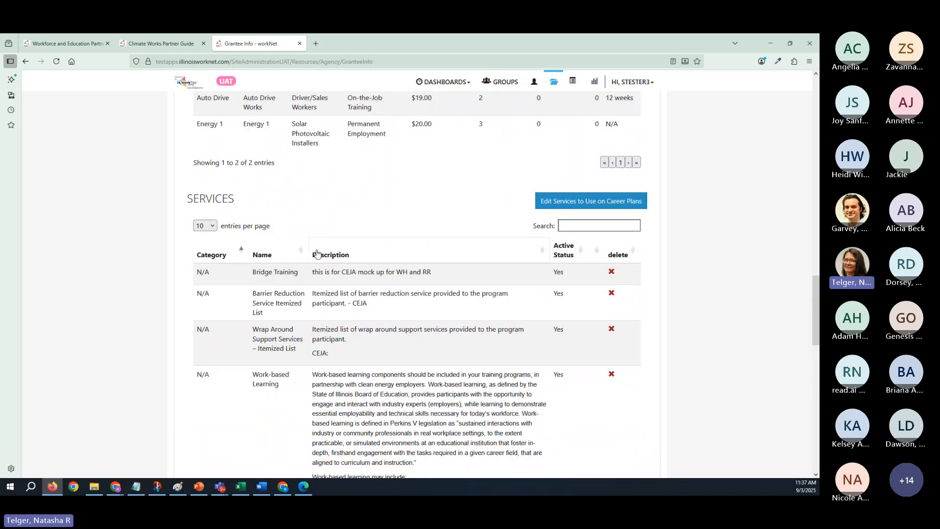
left_click(213, 230)
left_click(212, 266)
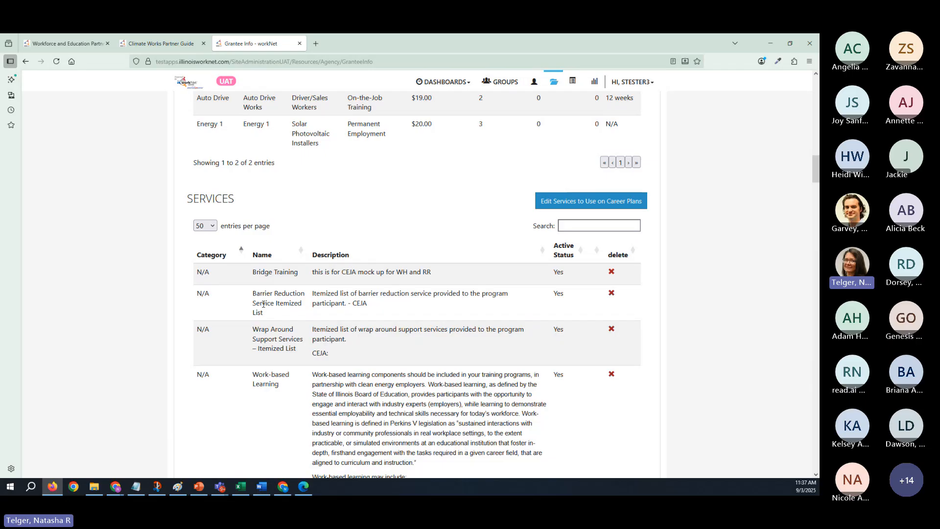
- Examine the names and descriptions of the grantee's services through to the job-specific training for wind turbine construction and maintenance
scroll(263, 303, "down", 15)
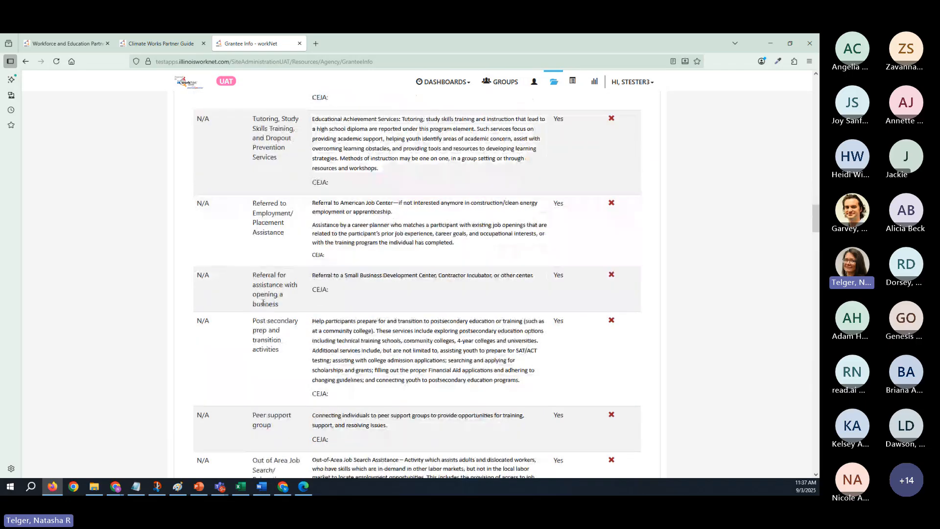
scroll(263, 303, "down", 10)
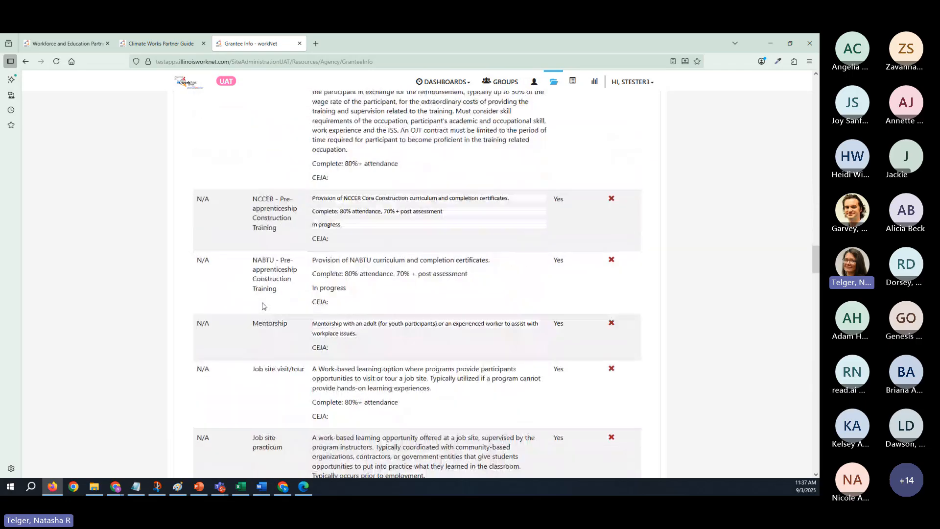
scroll(263, 306, "down", 10)
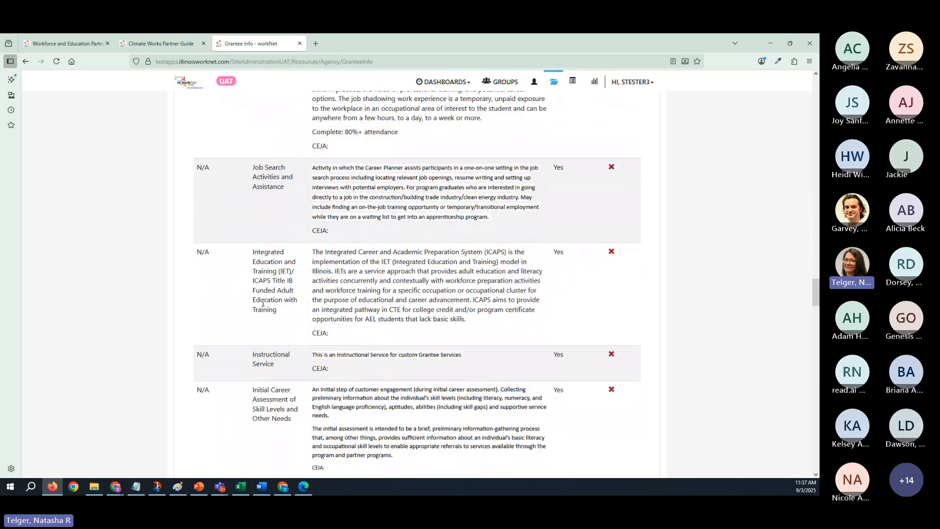
scroll(263, 303, "down", 10)
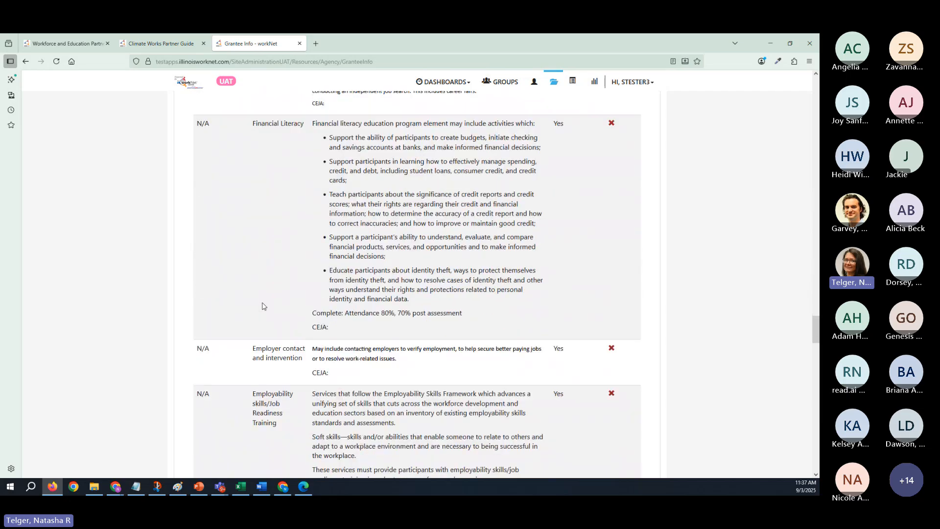
scroll(263, 305, "down", 10)
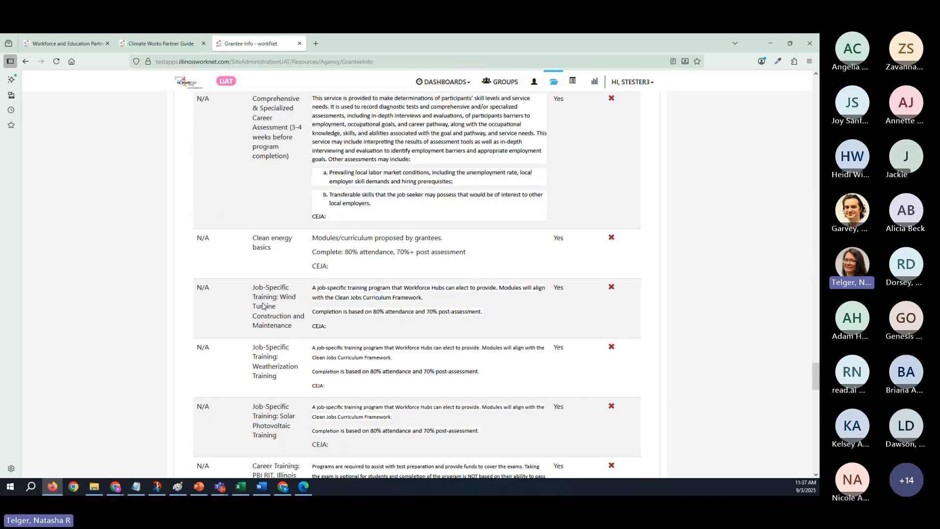
scroll(263, 303, "up", 2)
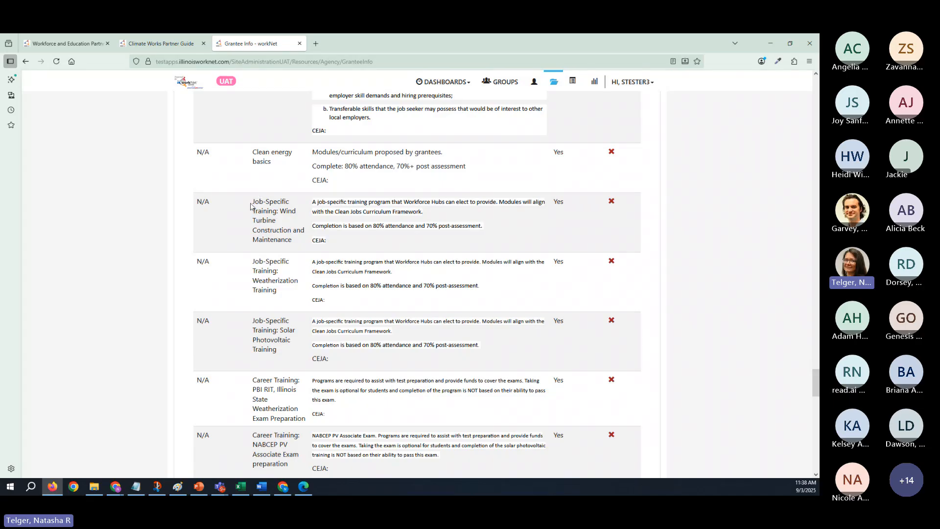
left_click_drag(252, 202, 289, 202)
left_click(287, 211)
- Review the exam preparation and other remaining services to the end of the list, and return to the start of the services list
scroll(312, 396, "down", 5)
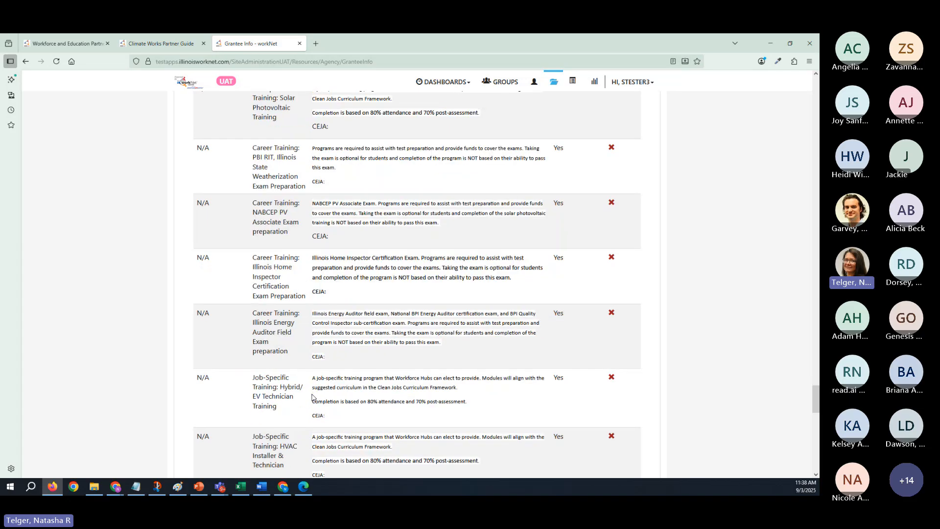
scroll(312, 397, "down", 2)
scroll(311, 396, "down", 15)
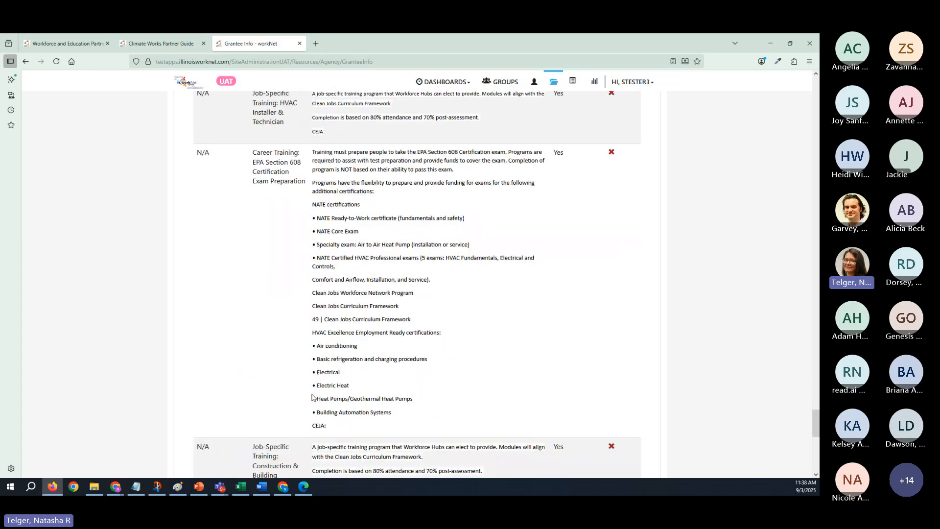
scroll(312, 396, "down", 3)
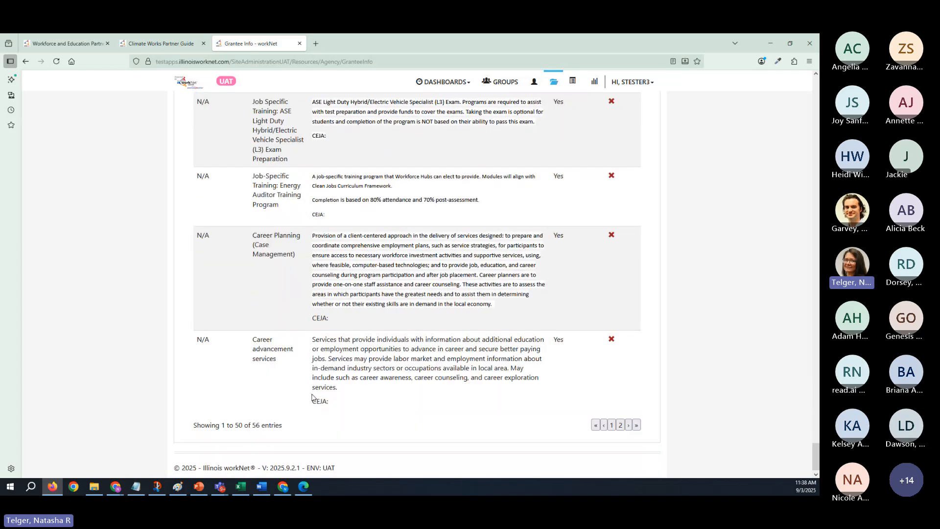
scroll(312, 397, "up", 20)
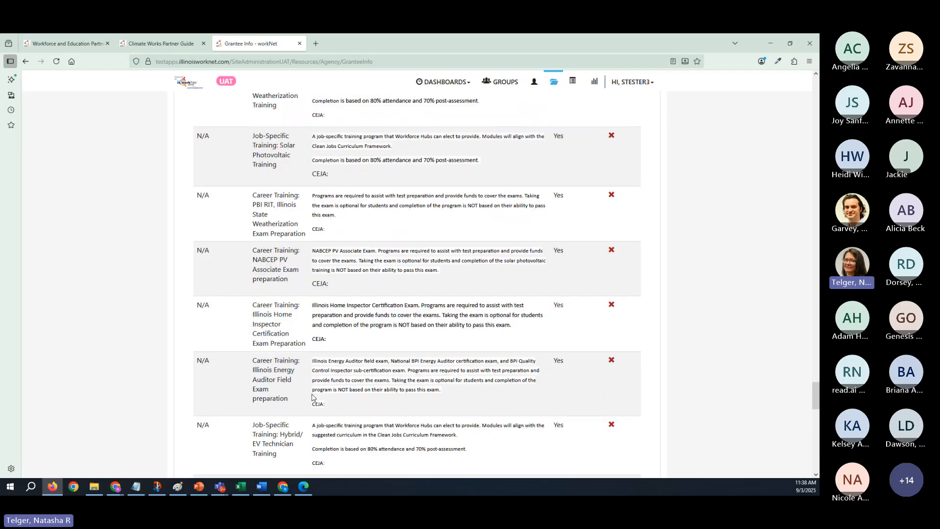
scroll(312, 396, "up", 2)
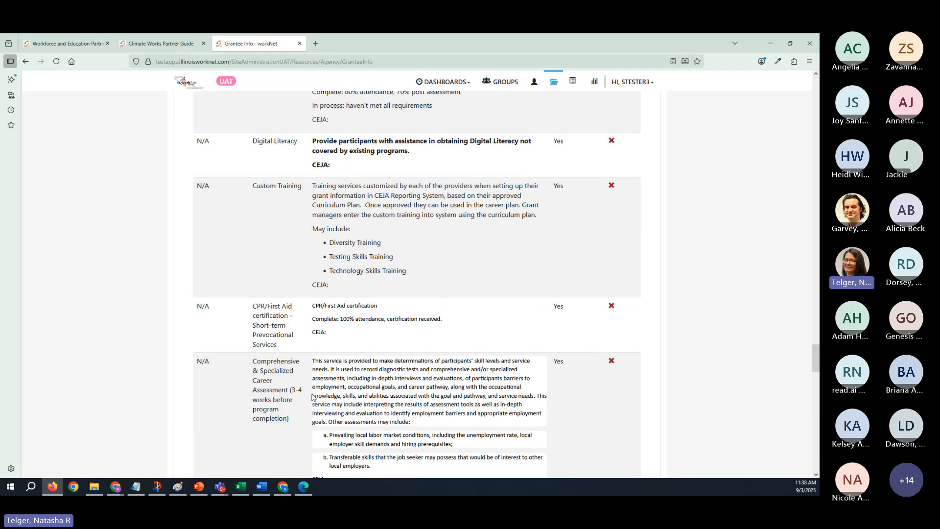
scroll(312, 396, "up", 10)
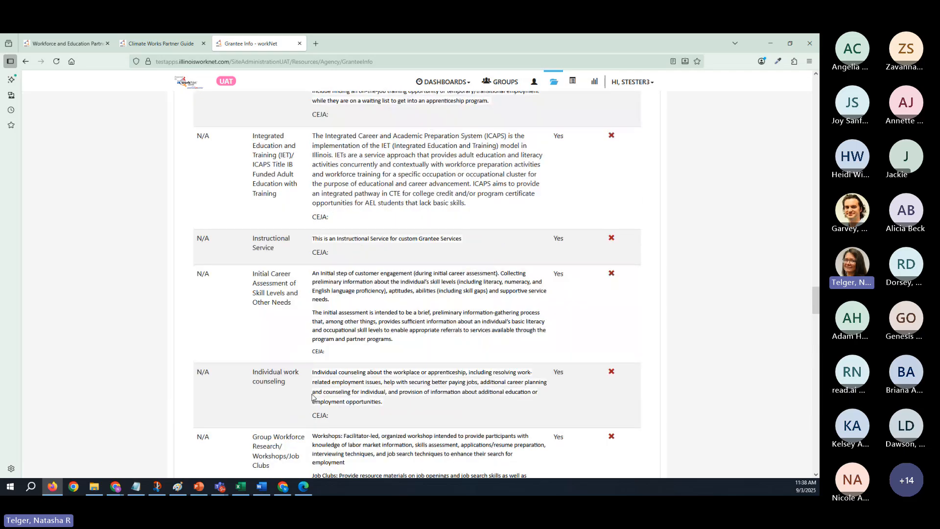
scroll(312, 397, "up", 12)
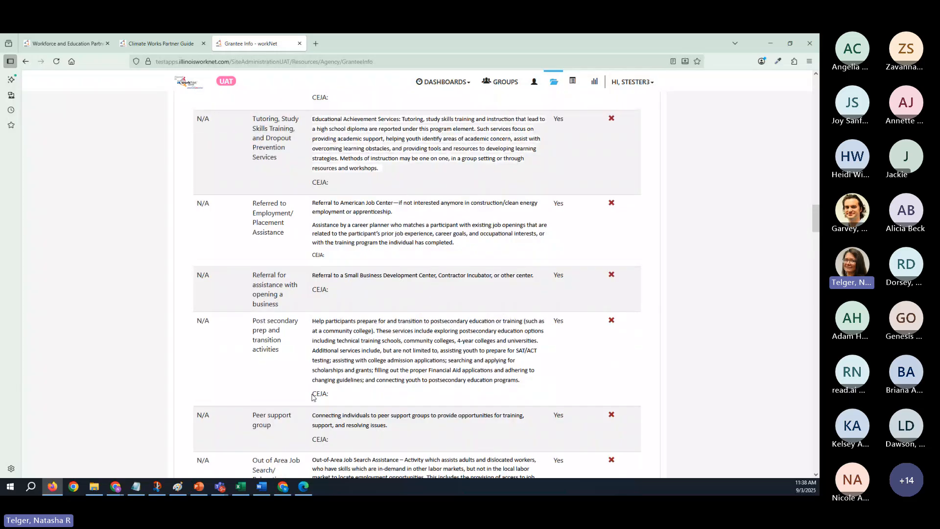
scroll(311, 396, "up", 15)
scroll(312, 396, "down", 2)
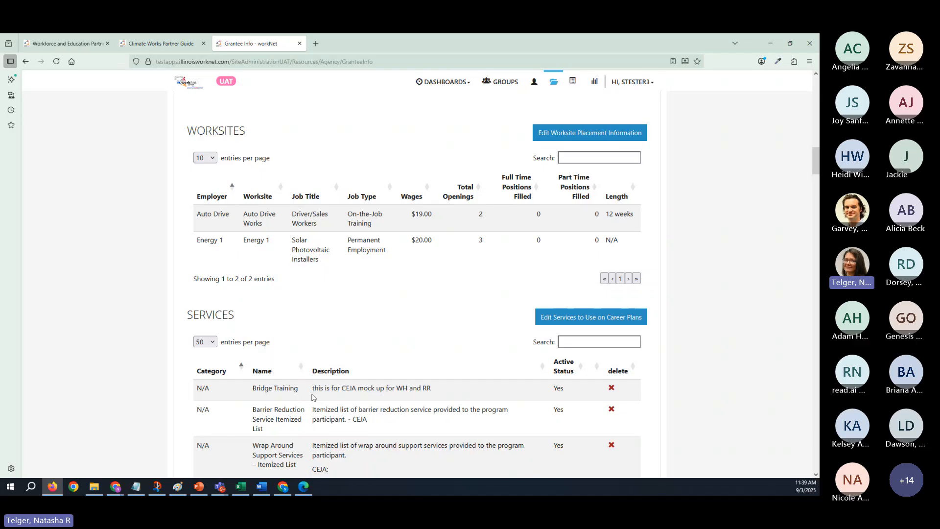
scroll(314, 397, "down", 2)
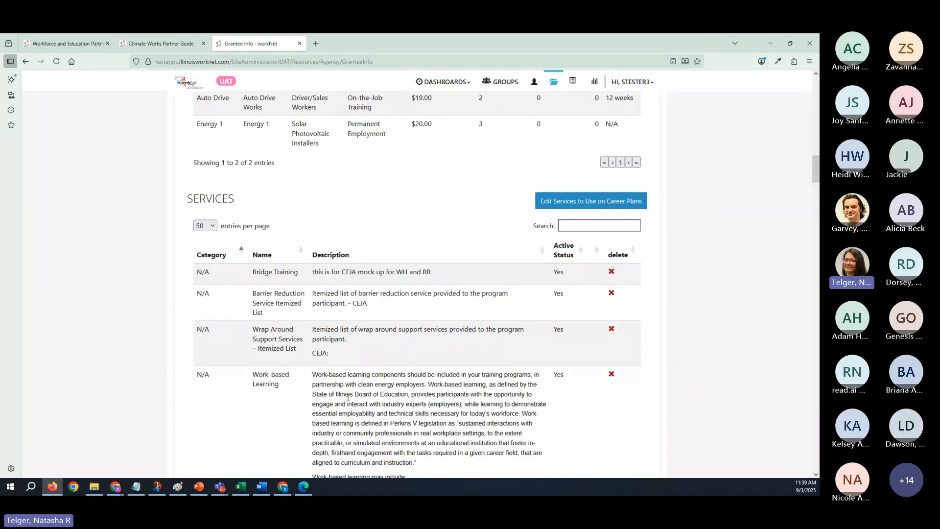
- Open the provider's training programs and filter them by grantee Richland Council and the Air Cond., Heating and Refrigeration Technology (HVAC/R) program
scroll(348, 398, "up", 10)
scroll(348, 400, "up", 10)
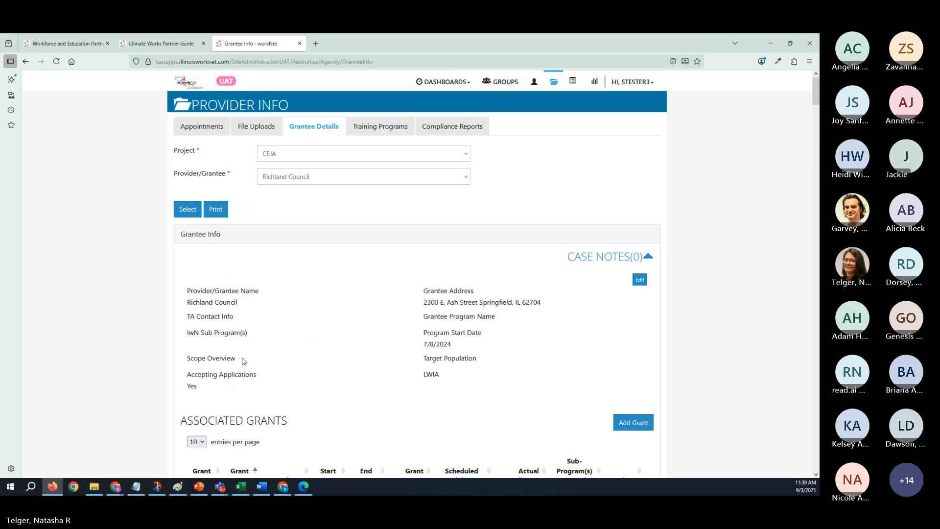
left_click(375, 129)
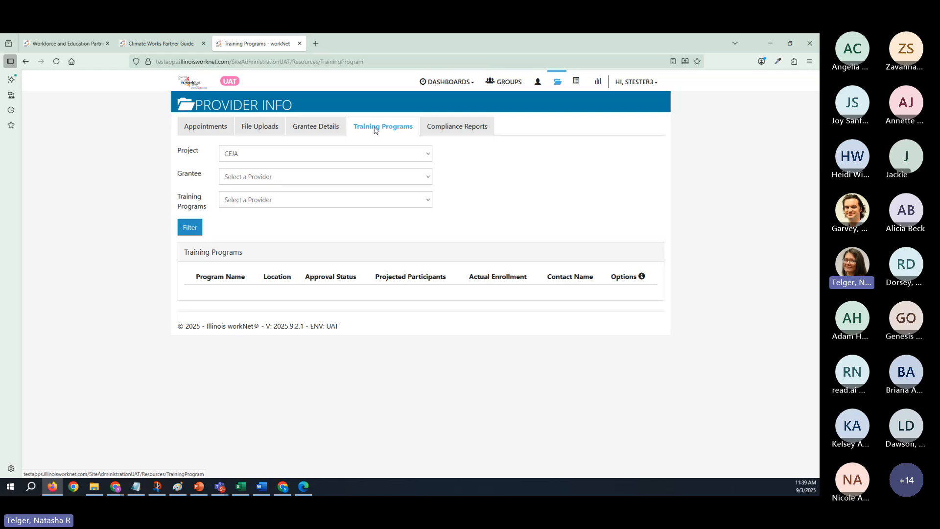
left_click(289, 179)
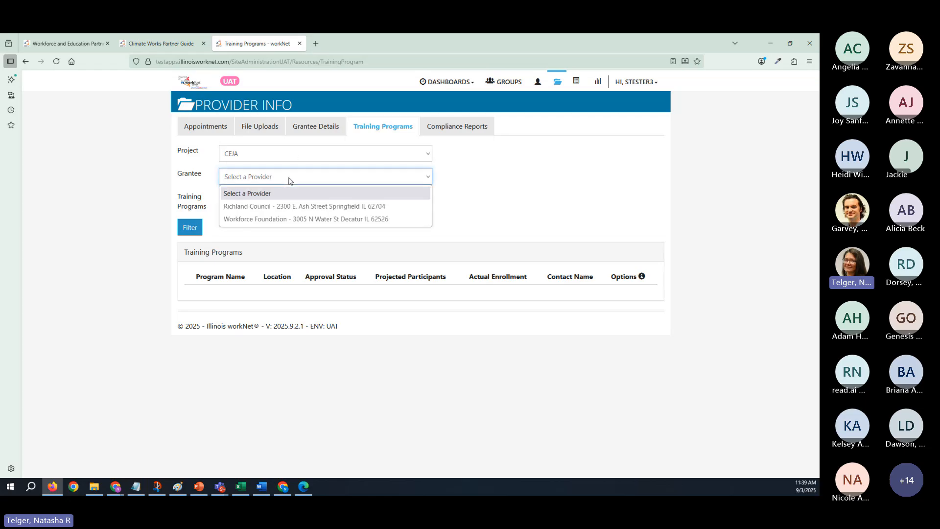
left_click(297, 207)
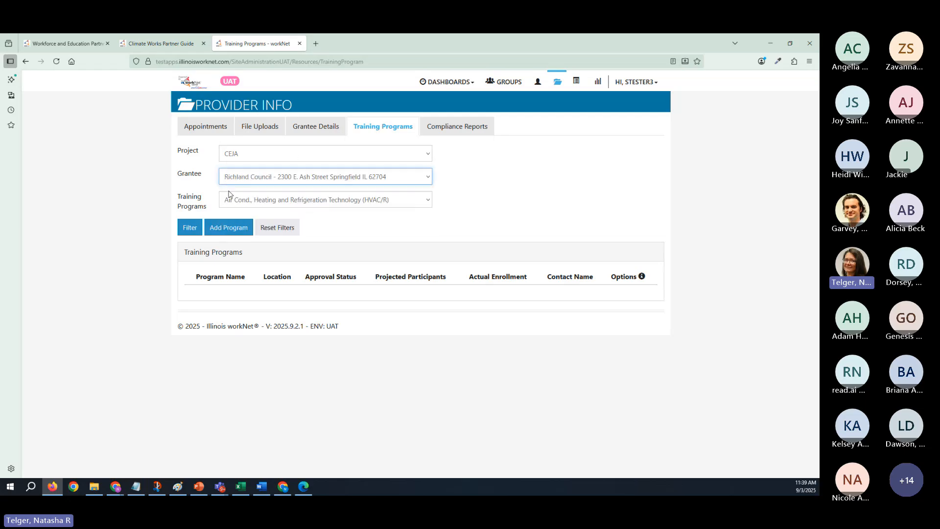
left_click(191, 228)
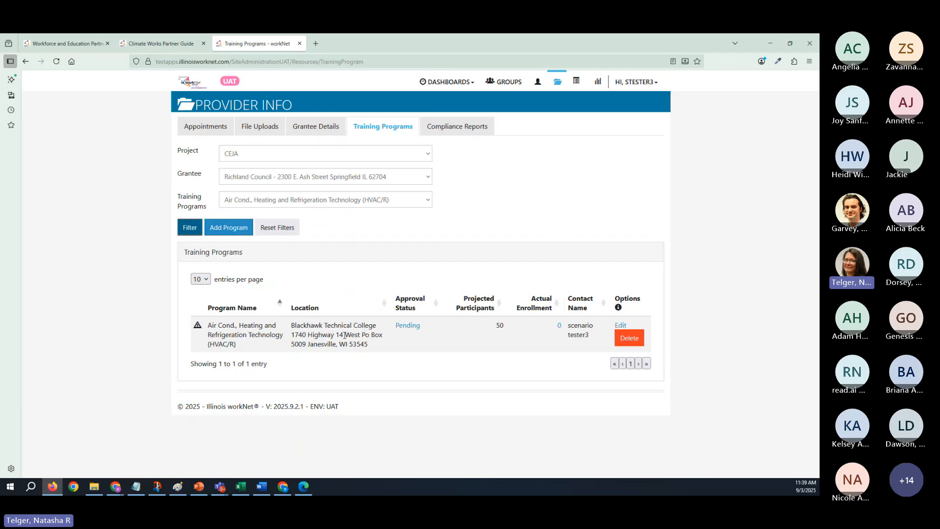
- Open the HVAC/R training program for editing and review its program type and approved training program source options
left_click(621, 326)
scroll(411, 325, "down", 3)
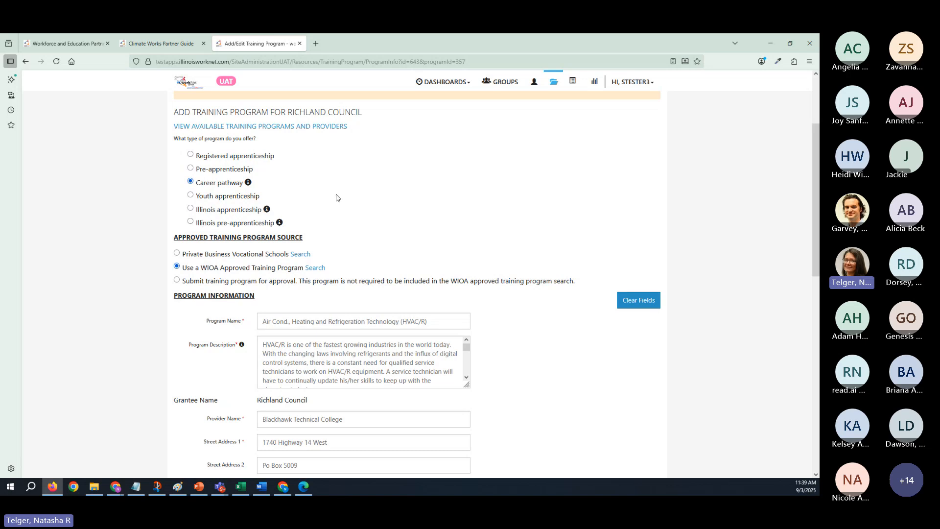
scroll(336, 200, "up", 3)
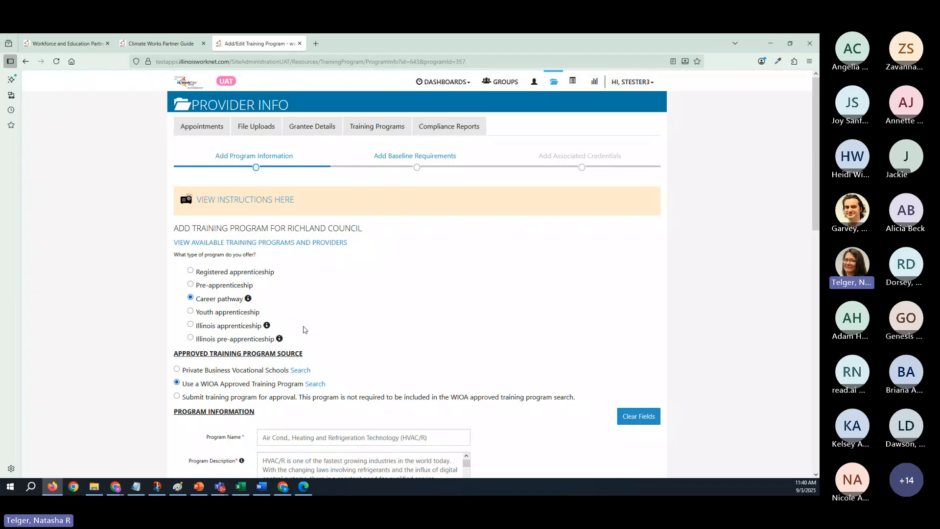
scroll(304, 329, "down", 3)
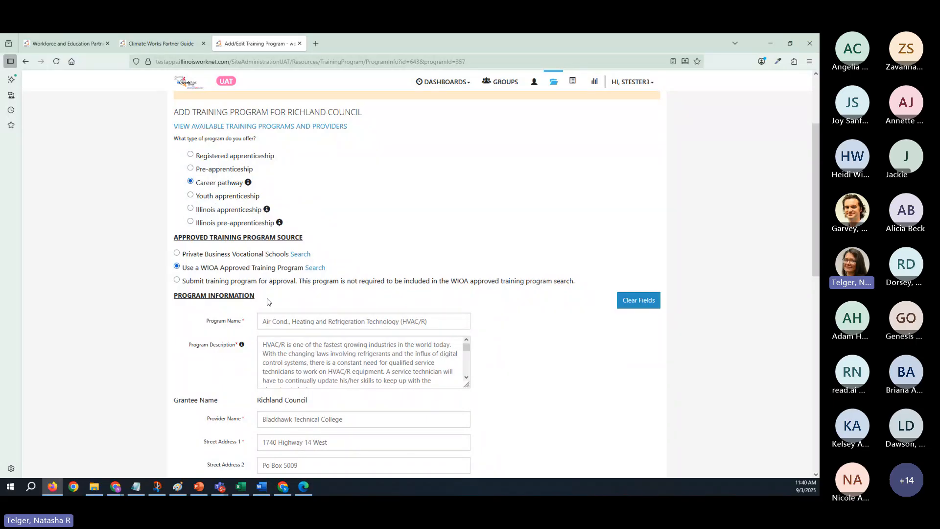
scroll(268, 293, "down", 2)
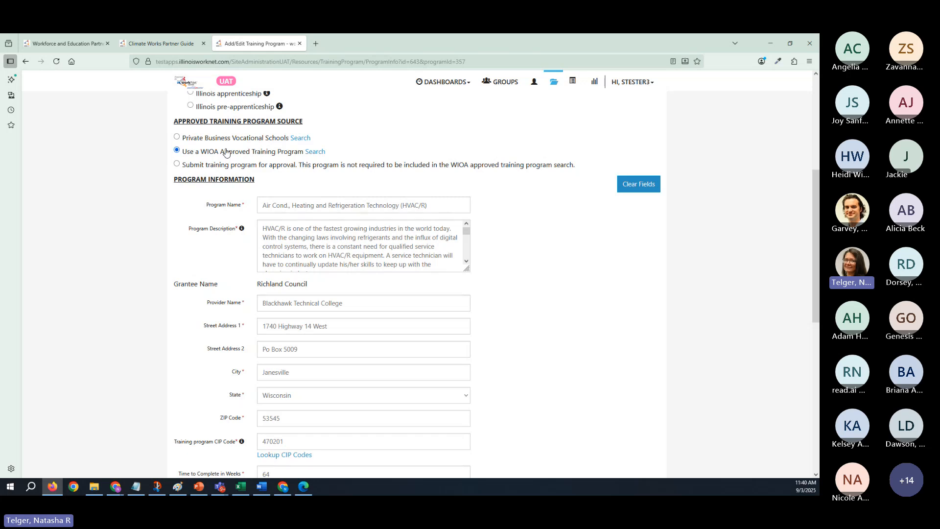
scroll(242, 178, "up", 2)
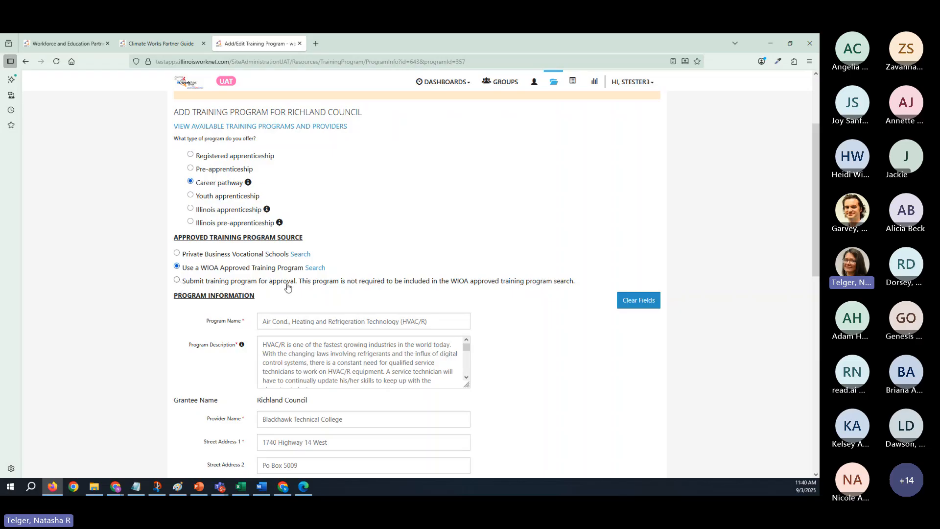
- Review the program information fields, including the description, provider address, CIP code, career pathway, SOC code and NAICS code
scroll(272, 277, "down", 2)
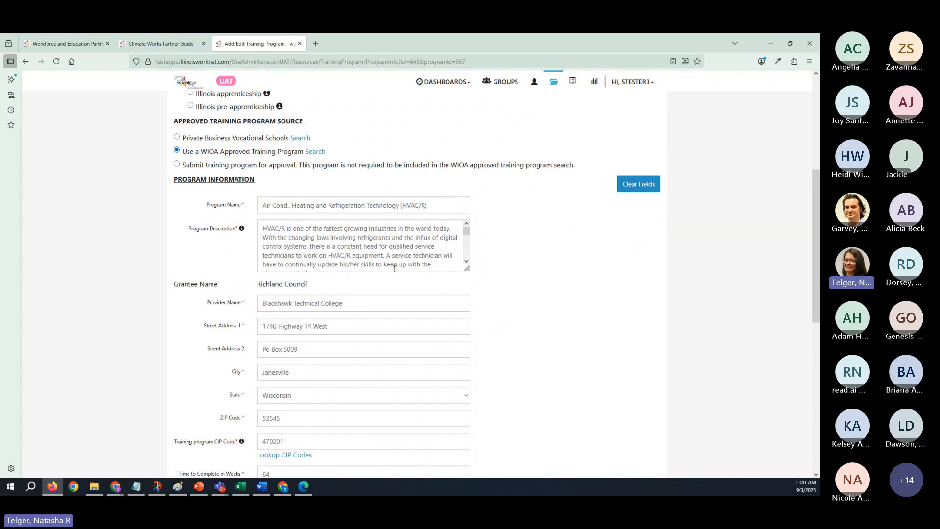
scroll(394, 268, "down", 2)
scroll(512, 286, "down", 2)
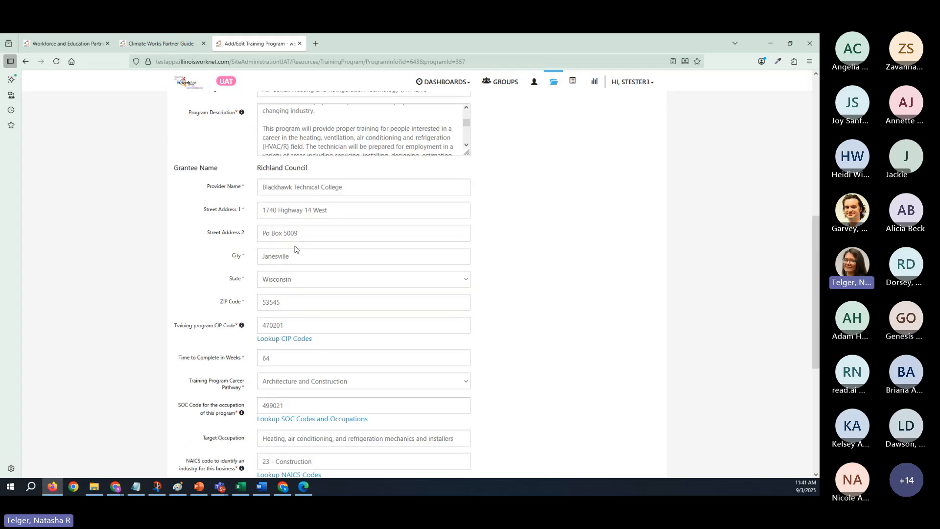
scroll(499, 226, "up", 2)
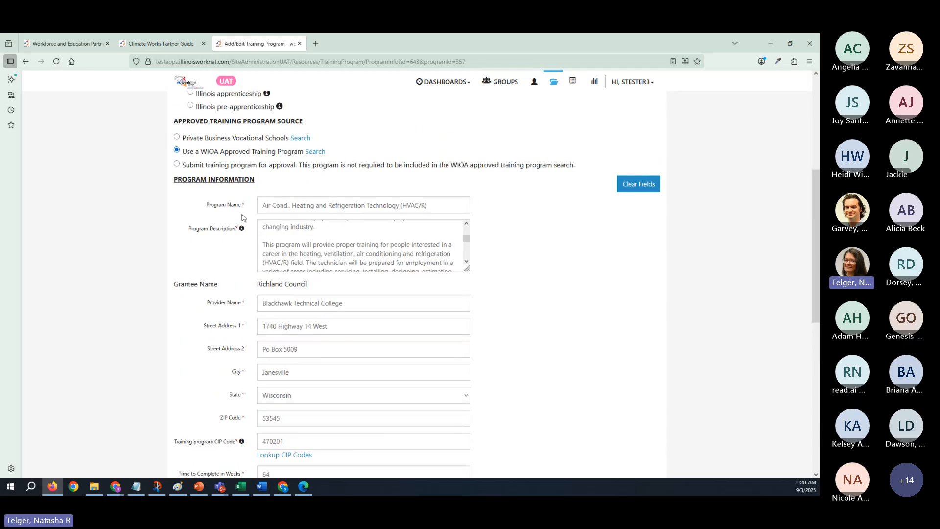
- Review the program information fields, view the PowerPoint slide relating training programs to customer services, and return to the browser form
scroll(529, 274, "down", 1)
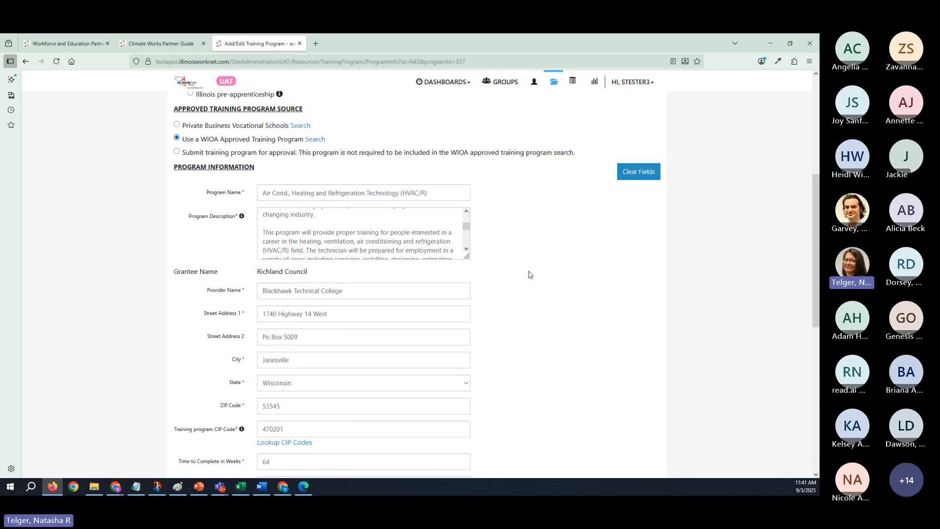
scroll(529, 275, "down", 2)
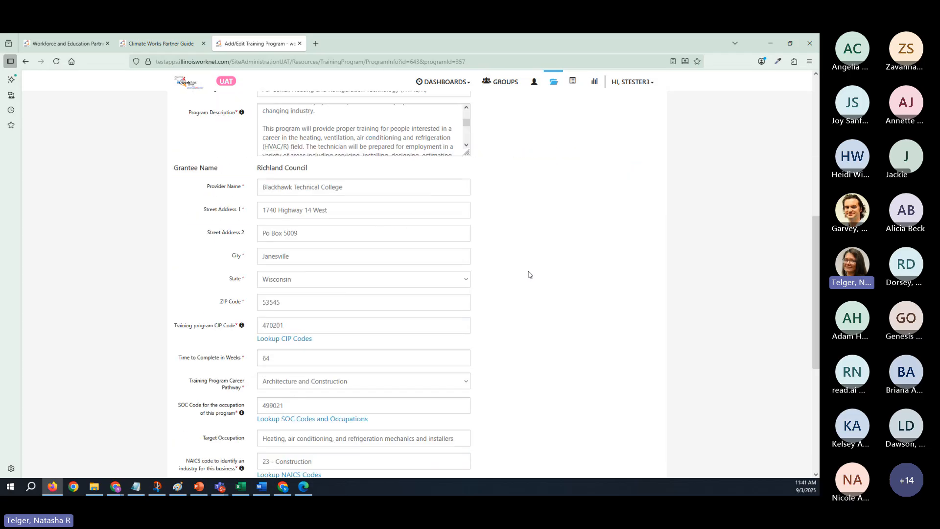
scroll(530, 275, "down", 2)
scroll(529, 276, "up", 2)
scroll(528, 274, "up", 2)
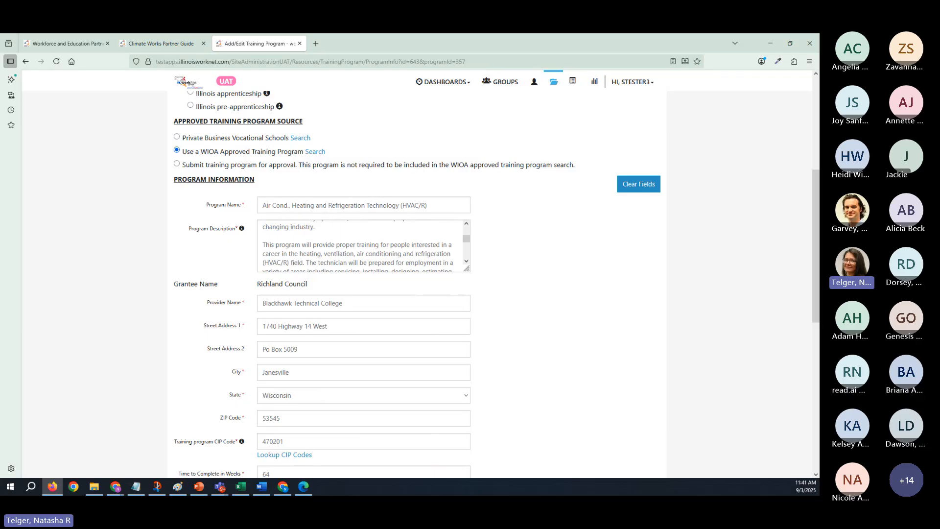
left_click(199, 487)
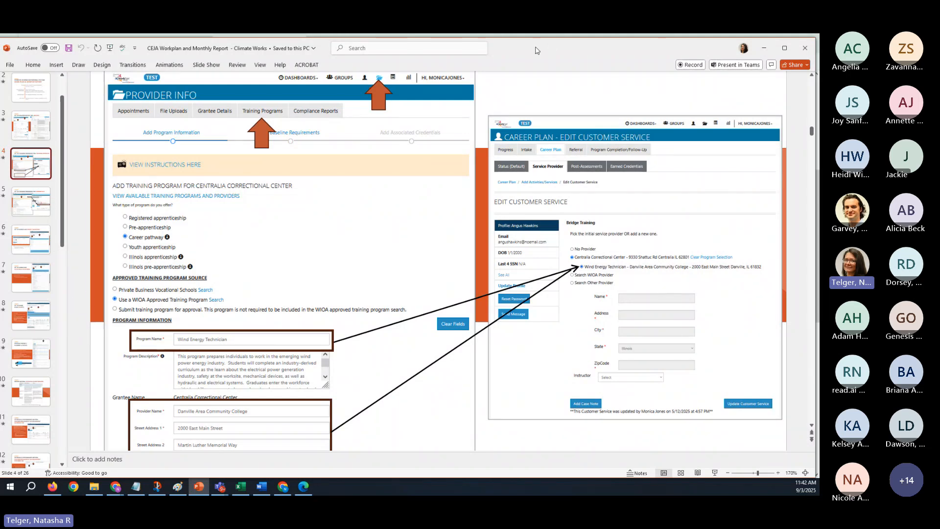
key("alt+Tab")
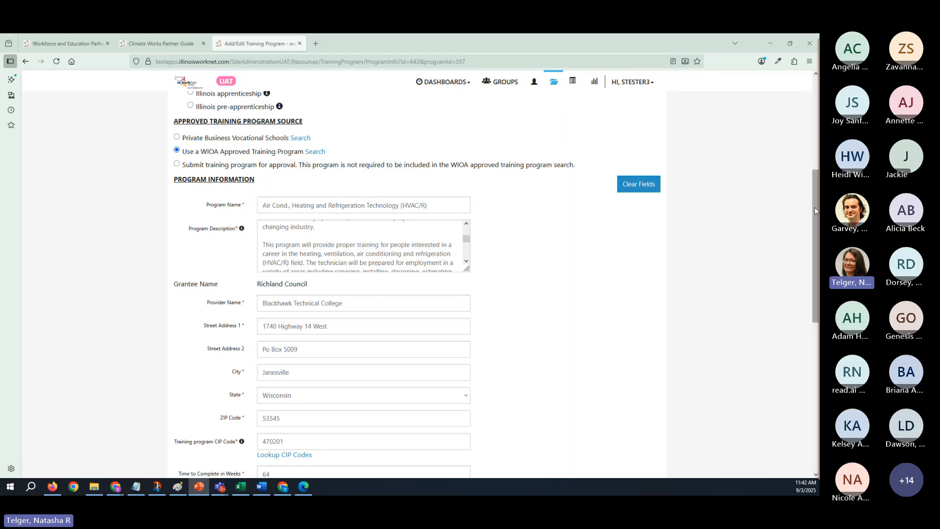
- Search the training program CIP codes for hvac, and close the lookup without selecting a code
scroll(816, 254, "down", 1)
scroll(815, 255, "down", 5)
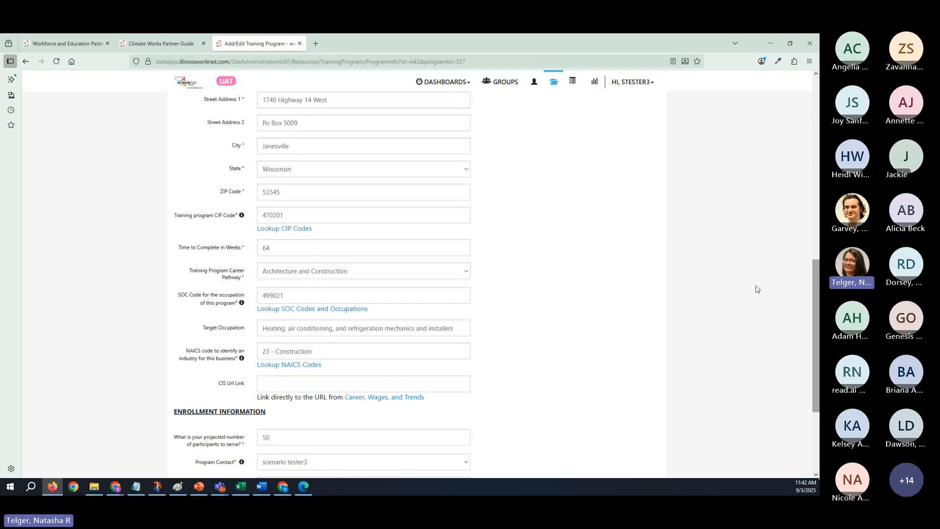
left_click(289, 234)
left_click(368, 157)
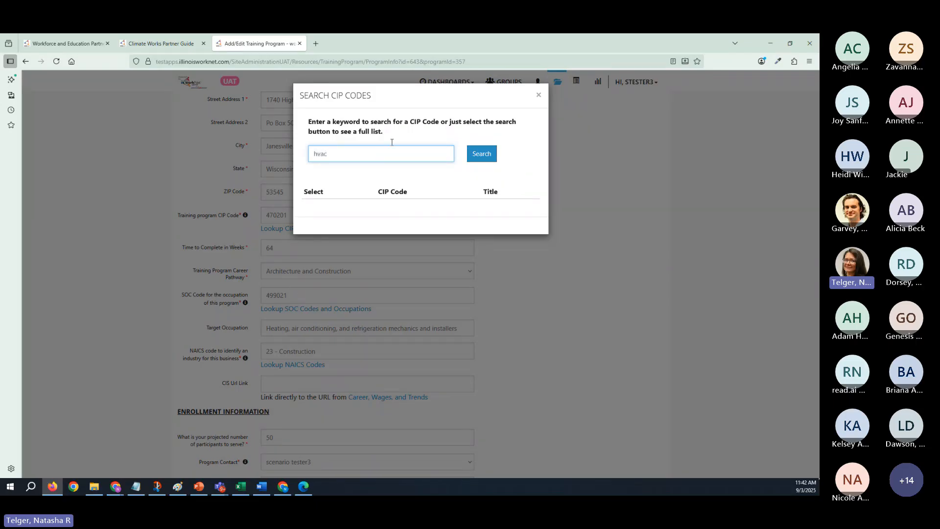
left_click(482, 153)
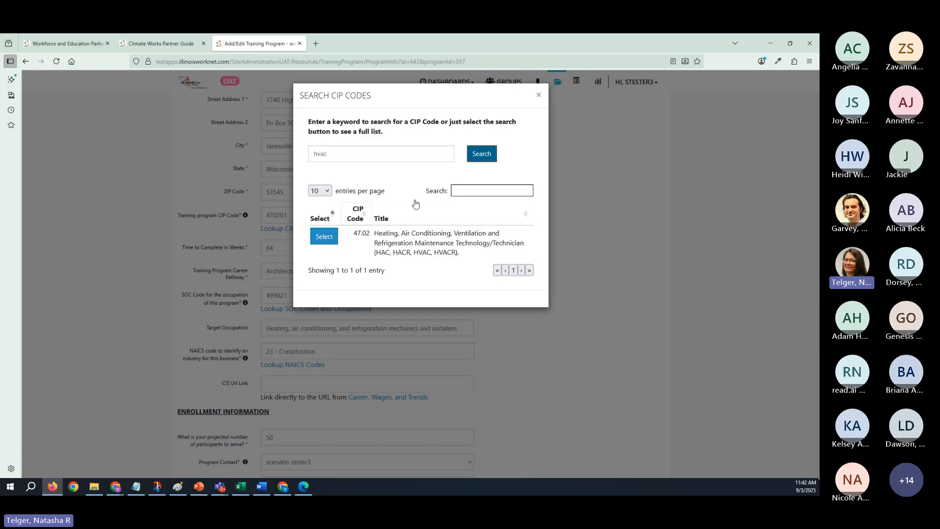
left_click(538, 94)
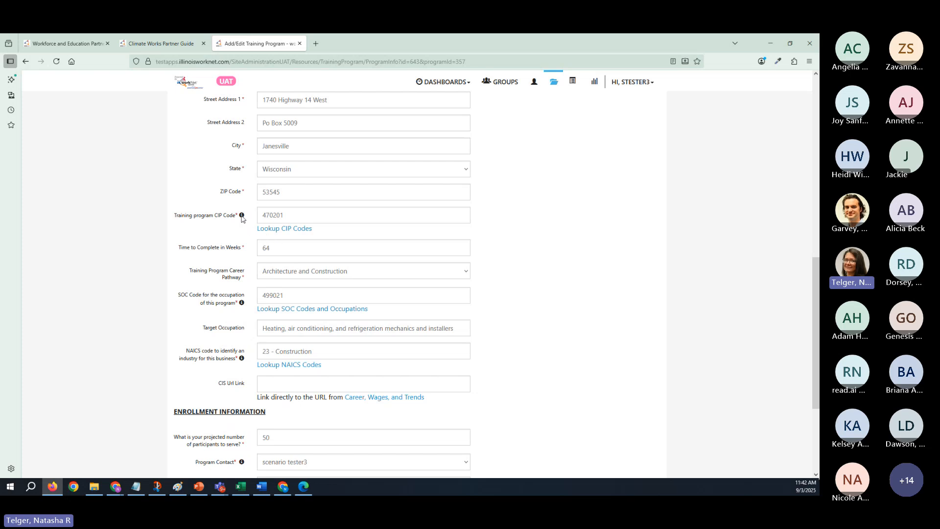
- Review the available training program career pathway options and keep Architecture and Construction selected
mouse_move(242, 218)
left_click(296, 271)
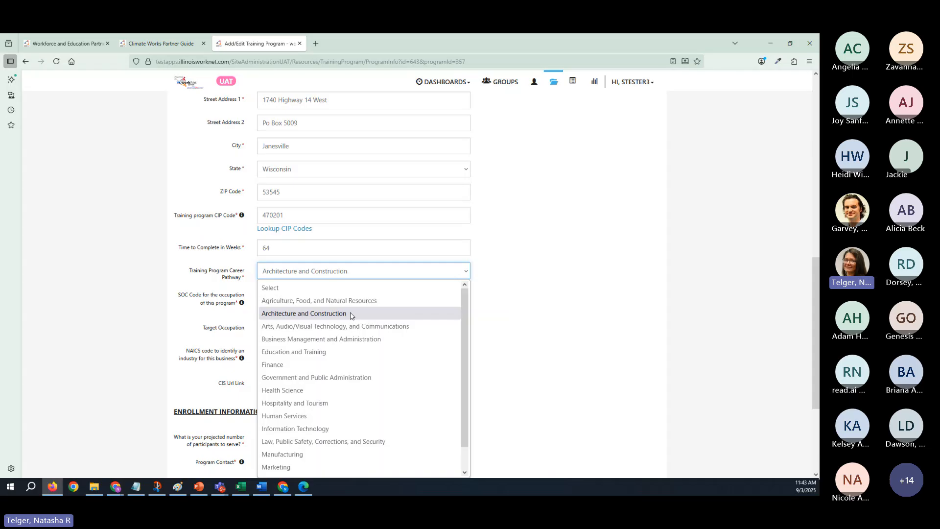
left_click(314, 270)
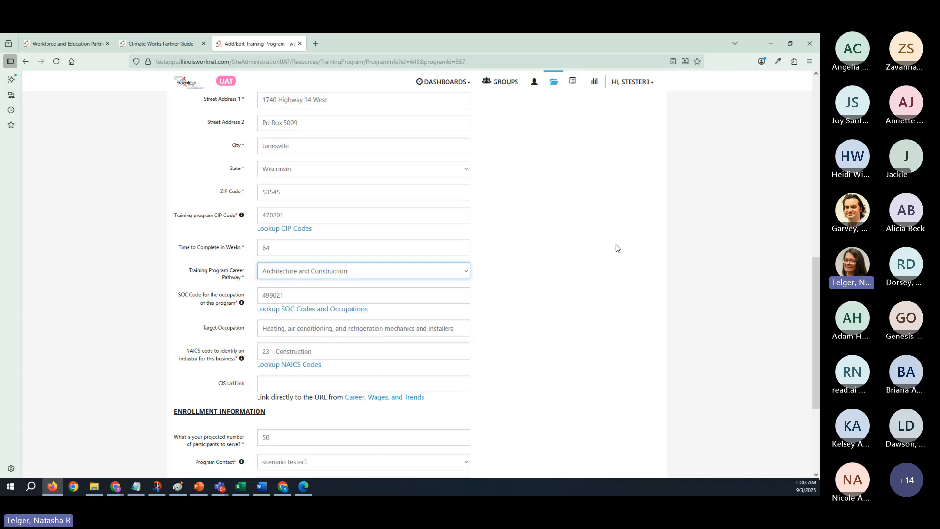
scroll(597, 248, "down", 3)
scroll(597, 248, "up", 2)
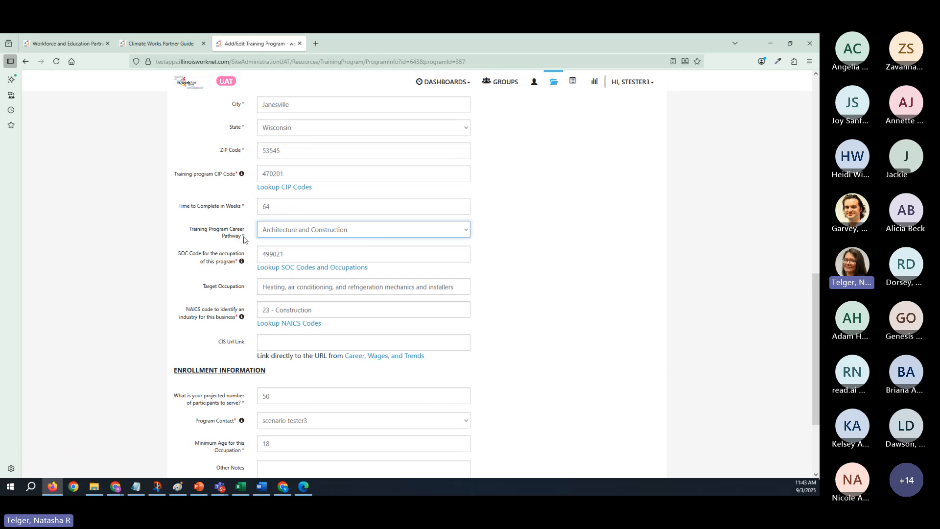
left_click(315, 234)
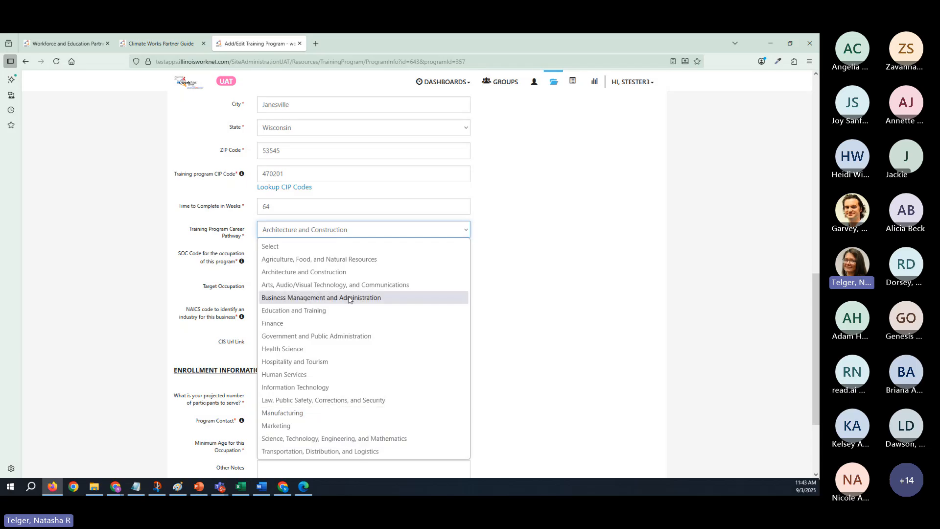
left_click(330, 235)
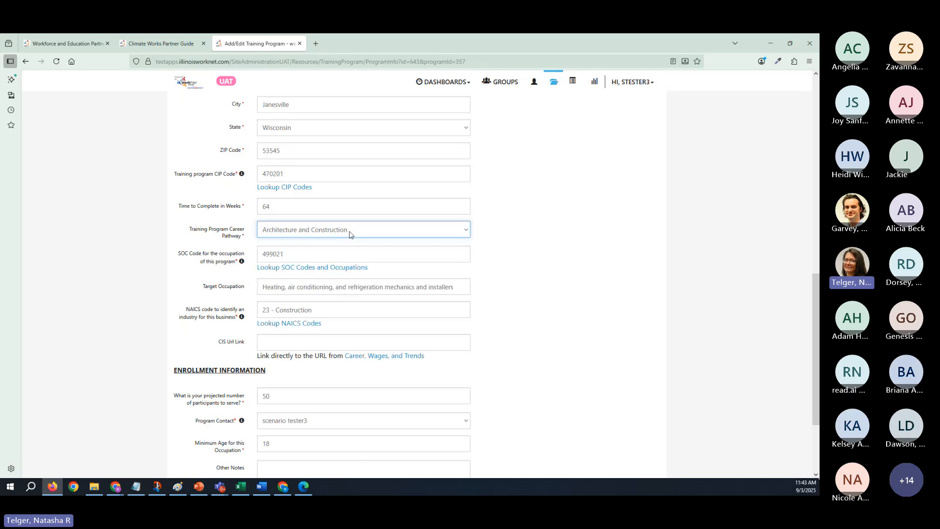
left_click(350, 234)
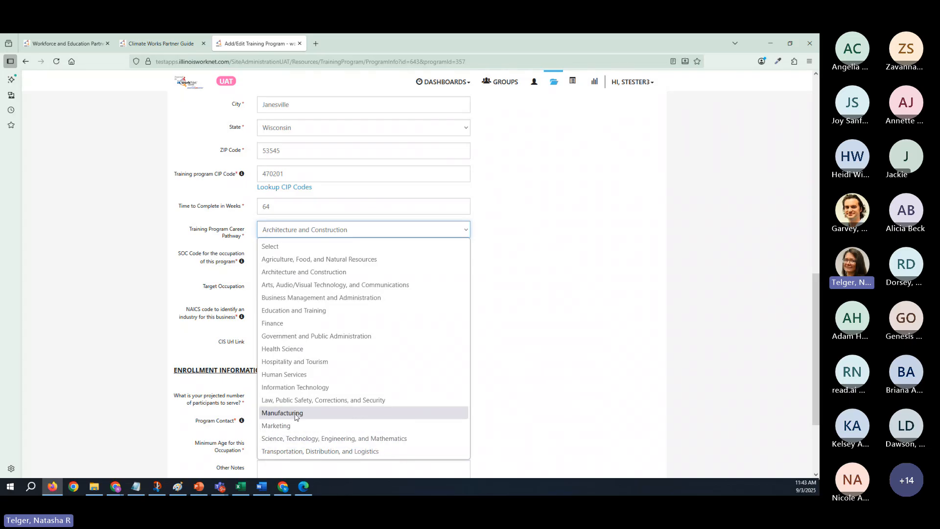
left_click(524, 350)
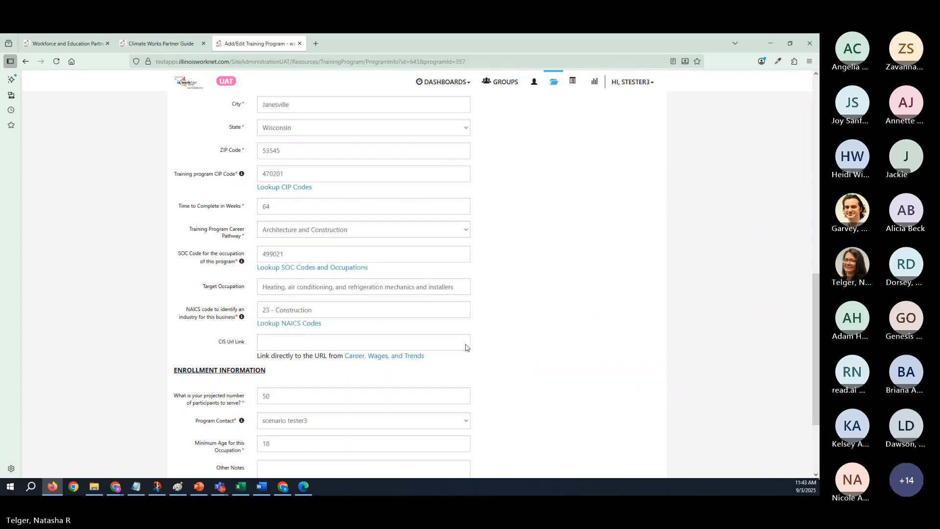
- Search the SOC codes for hvac and heating, close the lookup without selecting, and highlight the target occupation text
left_click(314, 269)
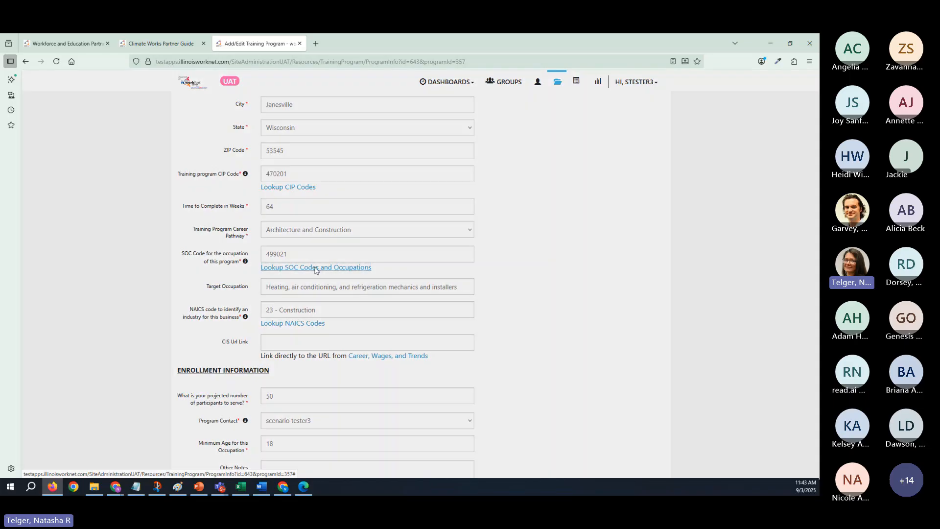
left_click(392, 161)
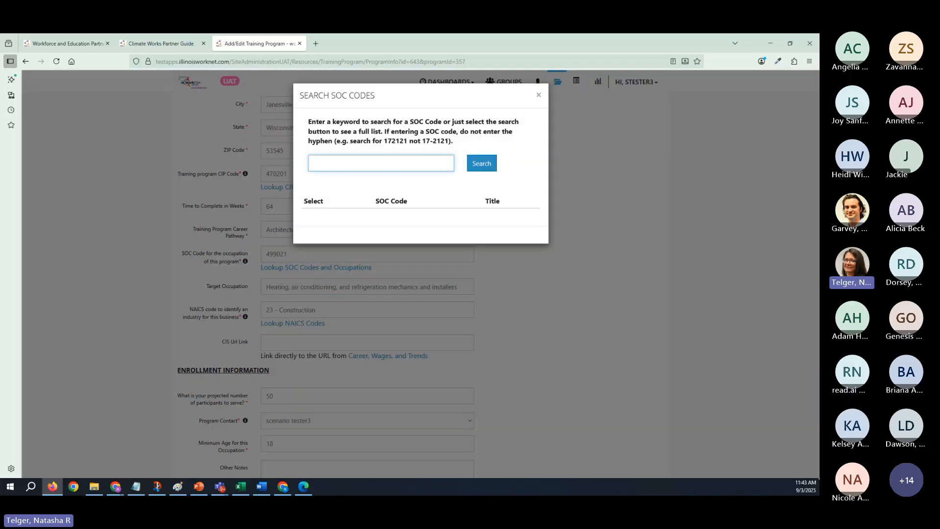
type("hvac")
key("Return")
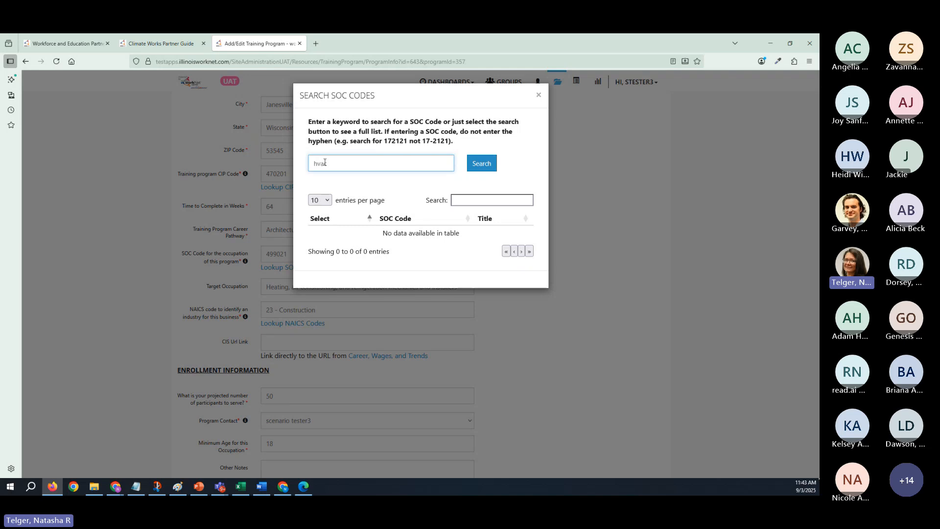
left_click_drag(318, 163, 362, 163)
type("eating")
left_click(482, 163)
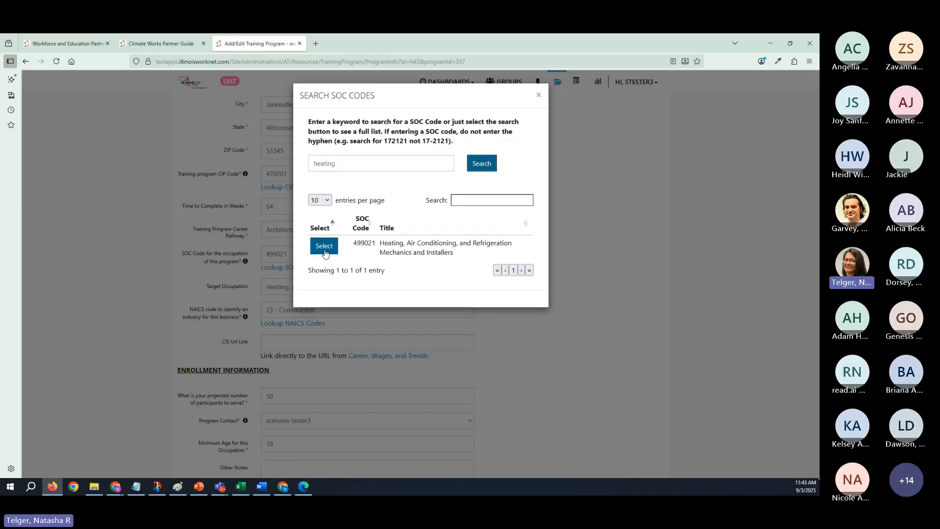
left_click(538, 95)
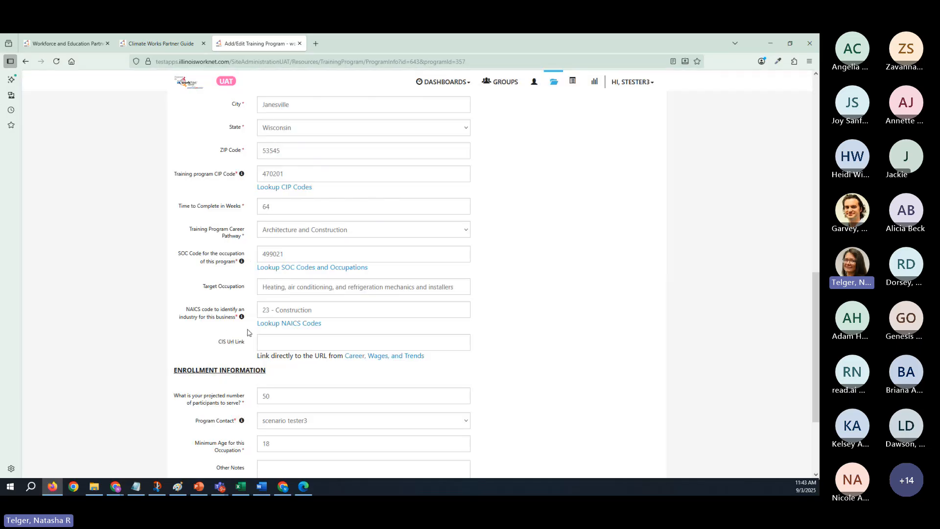
left_click_drag(264, 286, 463, 291)
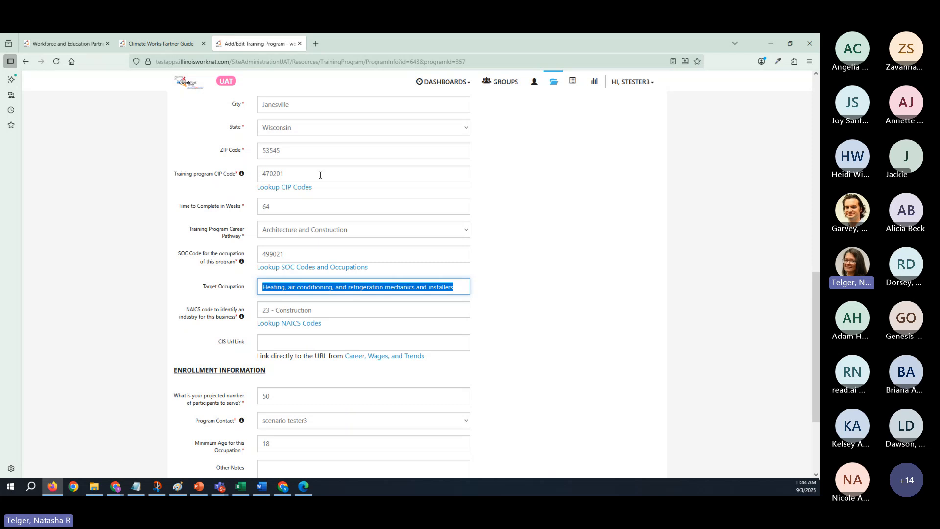
- Open the NAICS code lookup and search it for hvac, followed by heating
left_click(285, 326)
left_click(369, 157)
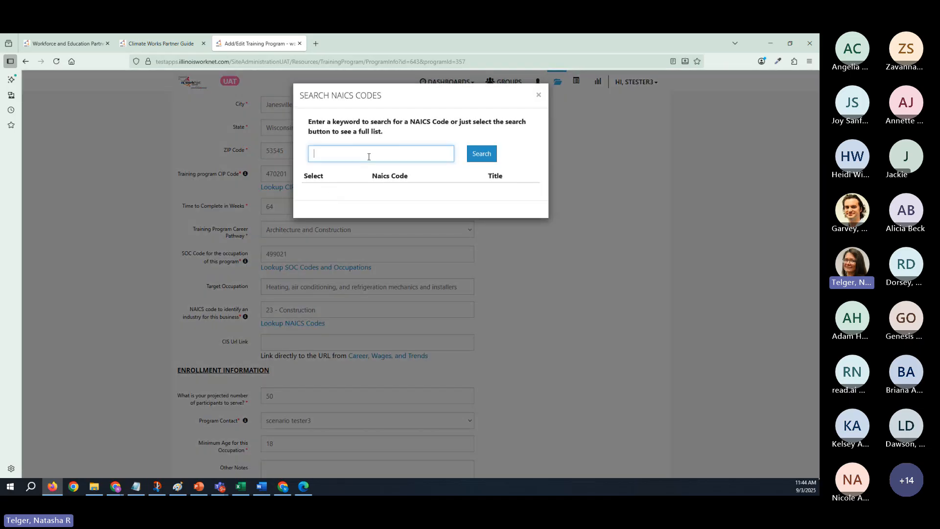
type("hav")
key("BackSpace")
type("vac")
left_click(488, 156)
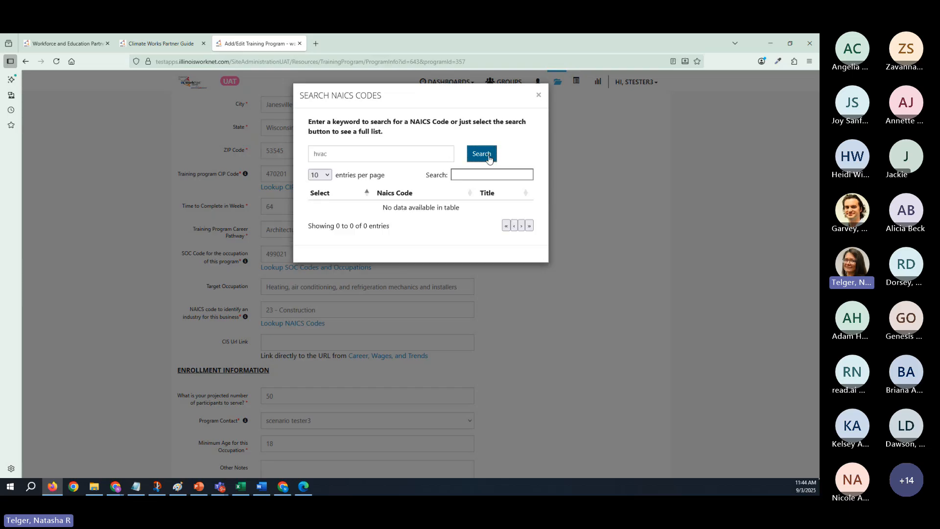
double_click(320, 156)
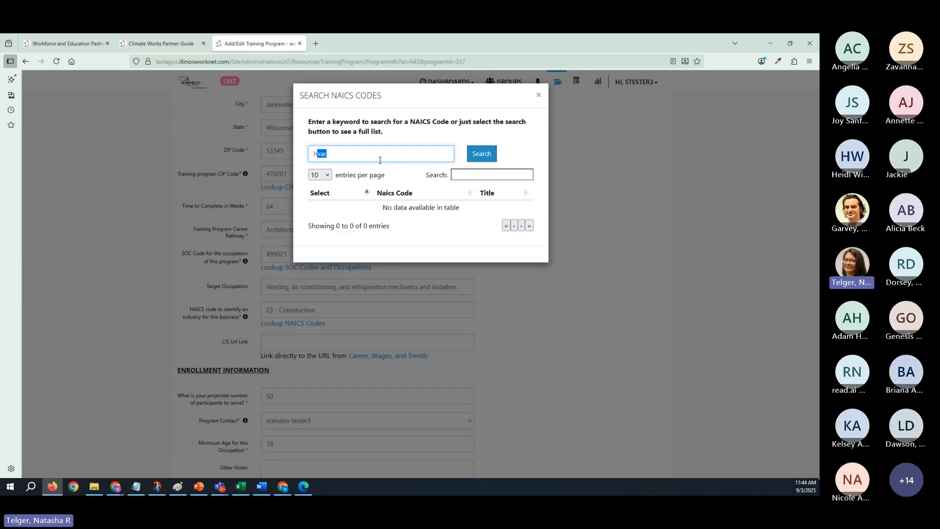
type("heating")
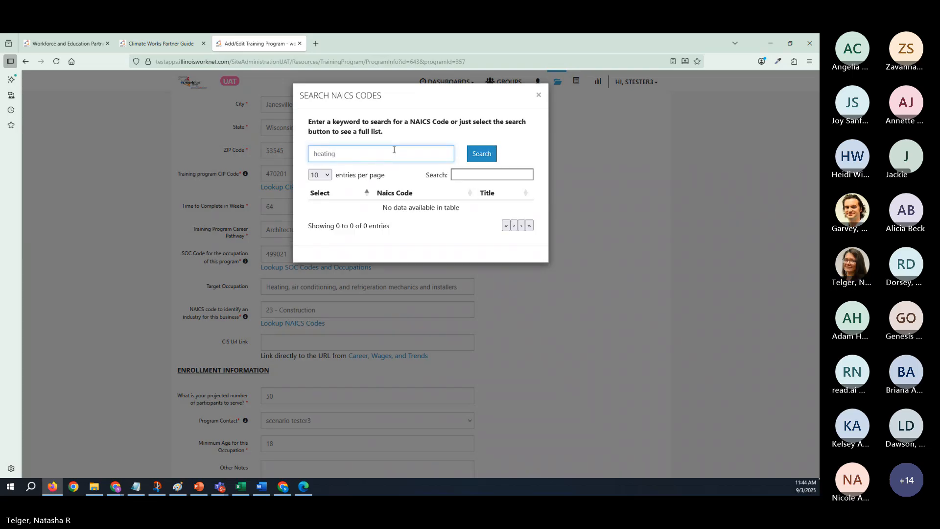
left_click(481, 154)
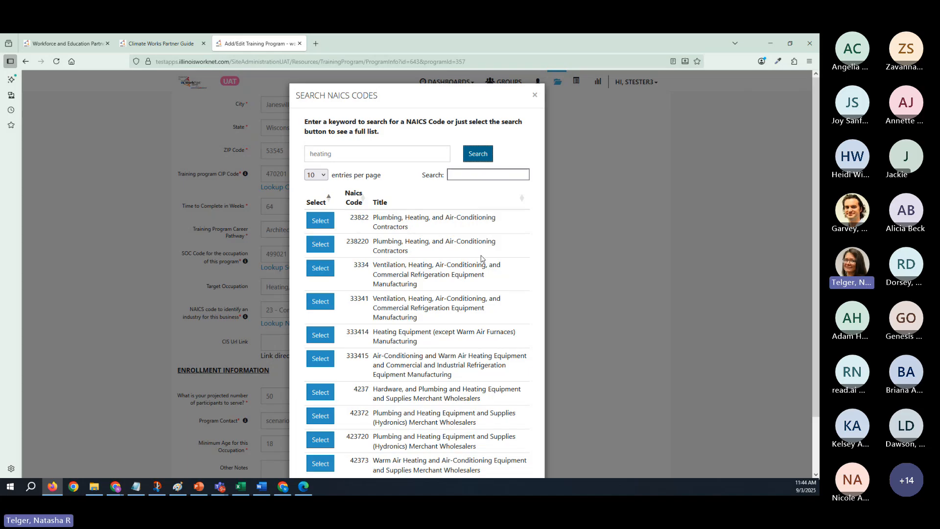
- Review the NAICS codes found for heating, highlight code 3334, and close the lookup without selecting a code
scroll(456, 380, "down", 2)
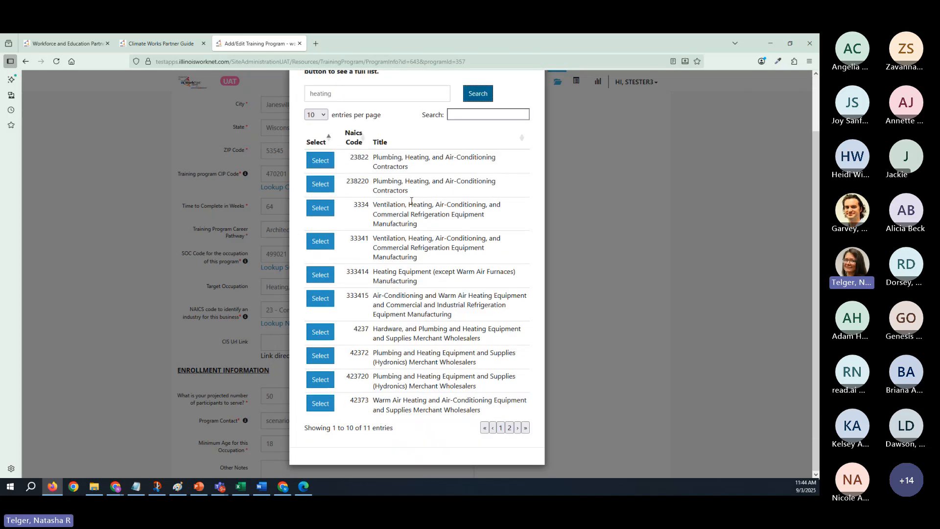
scroll(443, 217, "up", 2)
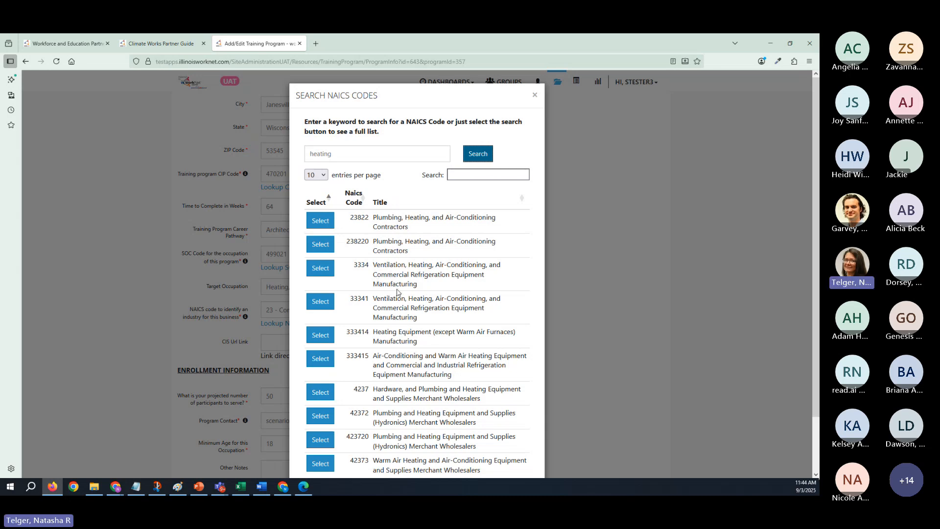
left_click(357, 266)
double_click(357, 266)
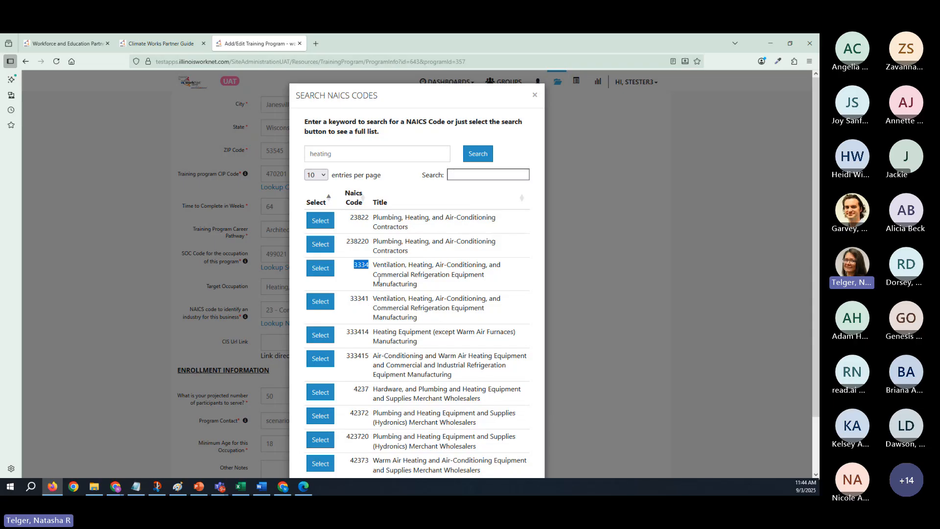
left_click(534, 95)
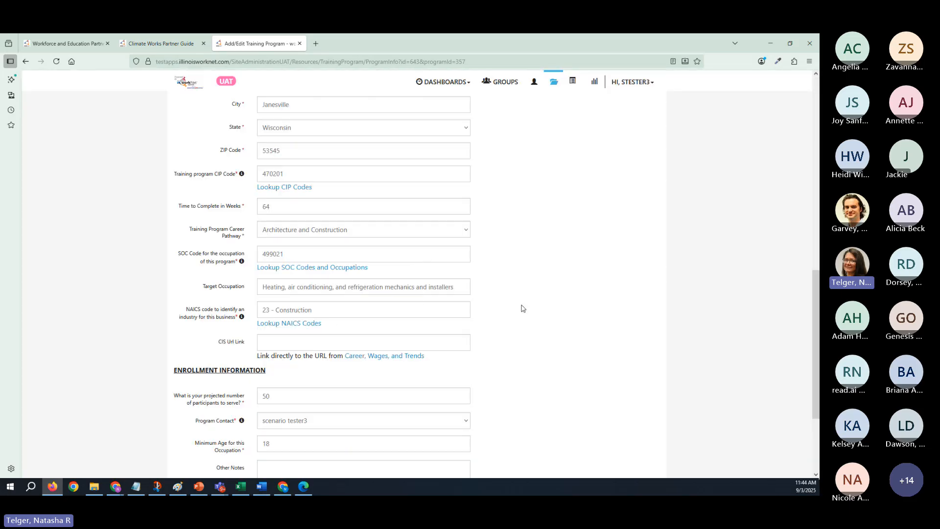
- Review the enrollment information fields and the available program contact options, keeping scenario tester3 as the contact
scroll(523, 308, "down", 3)
scroll(523, 308, "up", 3)
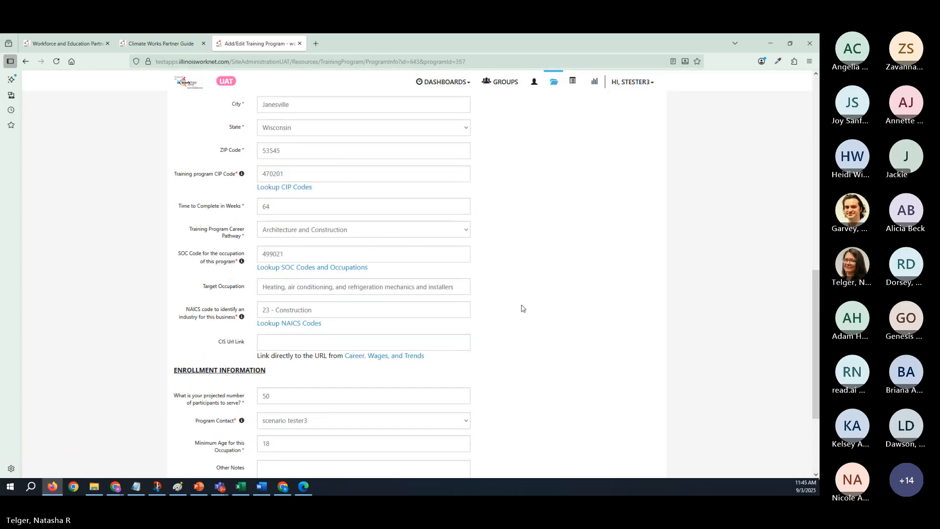
scroll(523, 308, "down", 3)
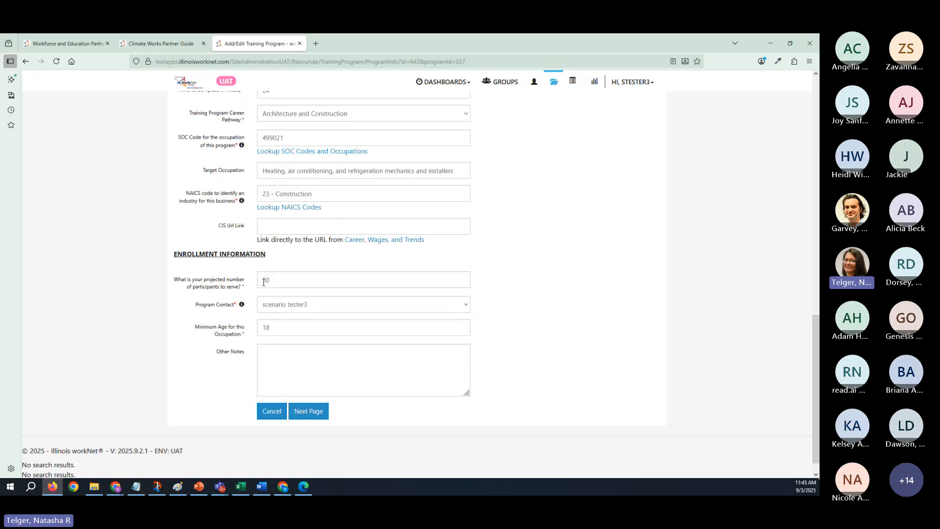
left_click(317, 305)
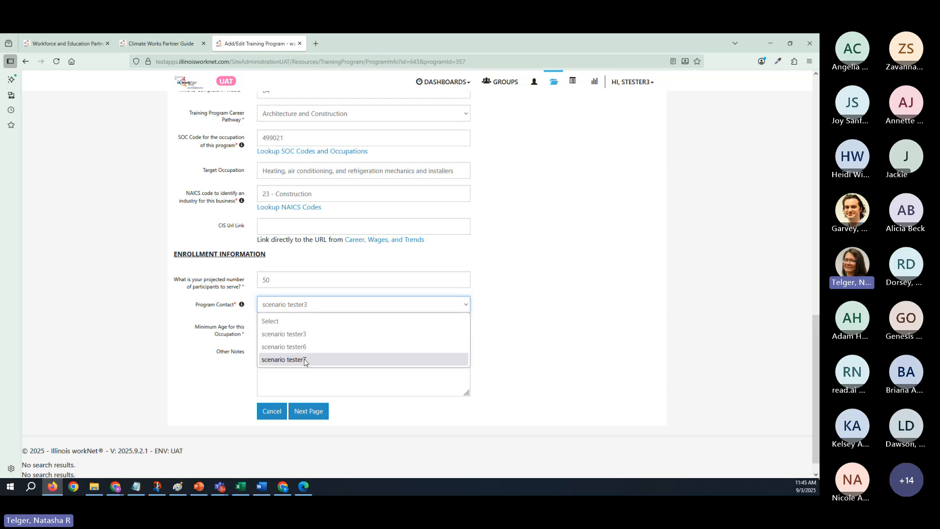
left_click(275, 308)
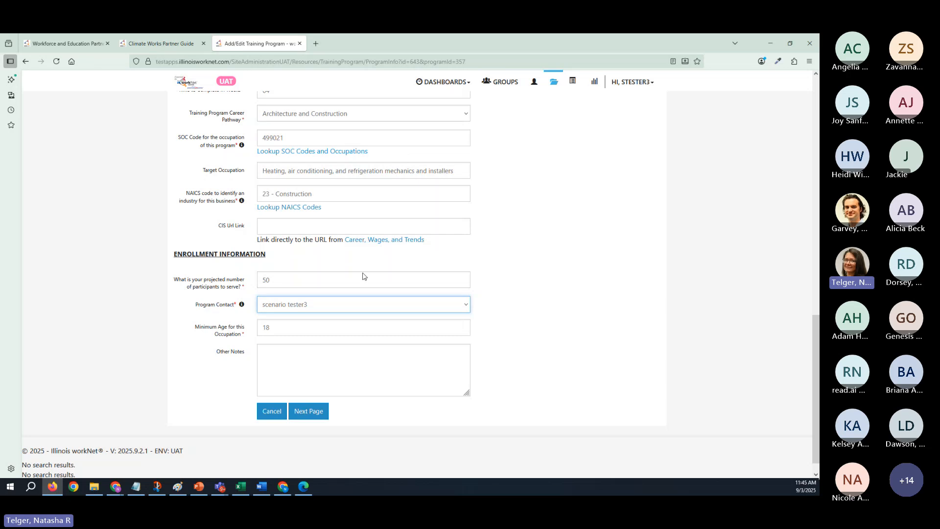
- Check the program contact and minimum age fields without changing them, and continue to the baseline requirements
left_click(319, 312)
left_click(308, 327)
left_click(310, 329)
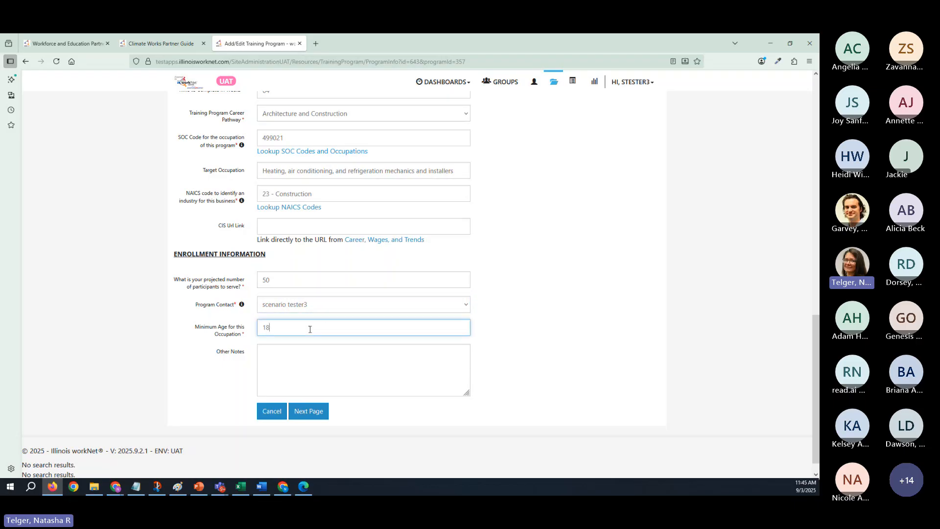
left_click(319, 413)
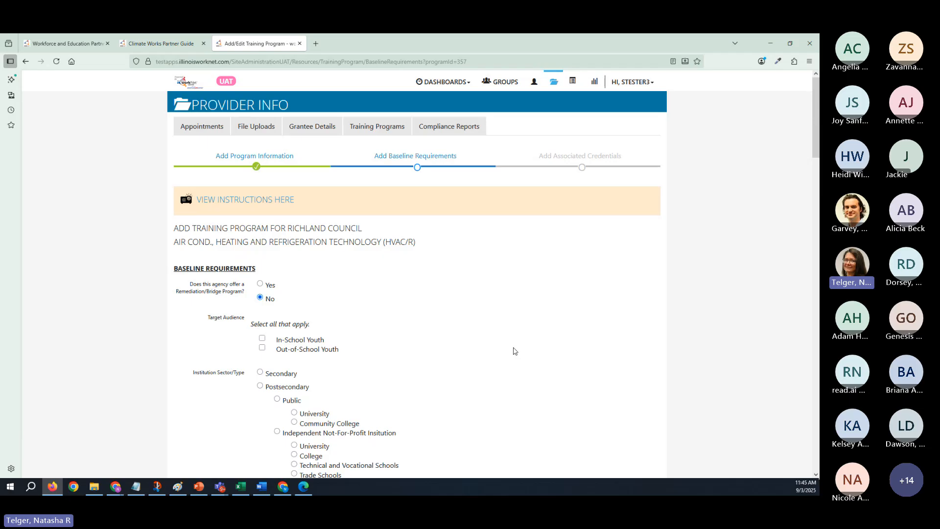
- Review the baseline requirements from the Remediation/Bridge Program question through the primary language options
scroll(447, 335, "down", 7)
scroll(446, 333, "up", 5)
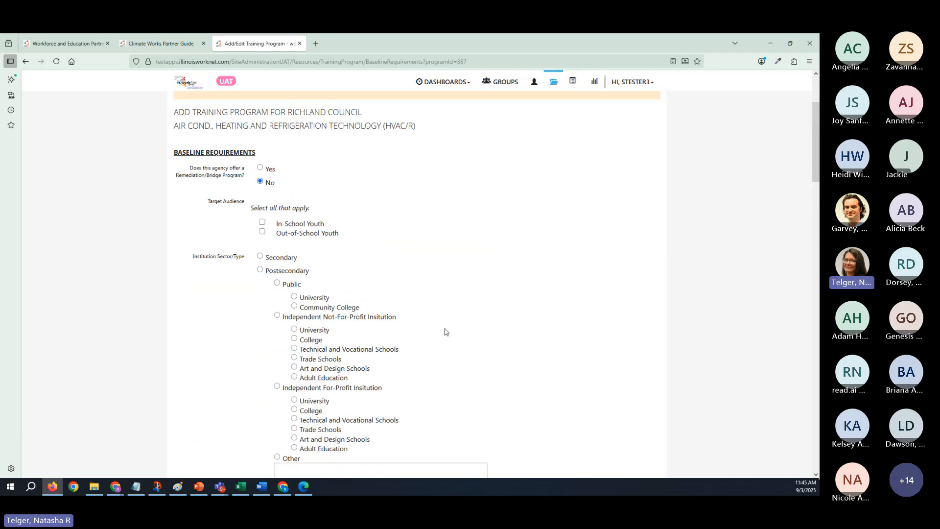
scroll(446, 332, "down", 2)
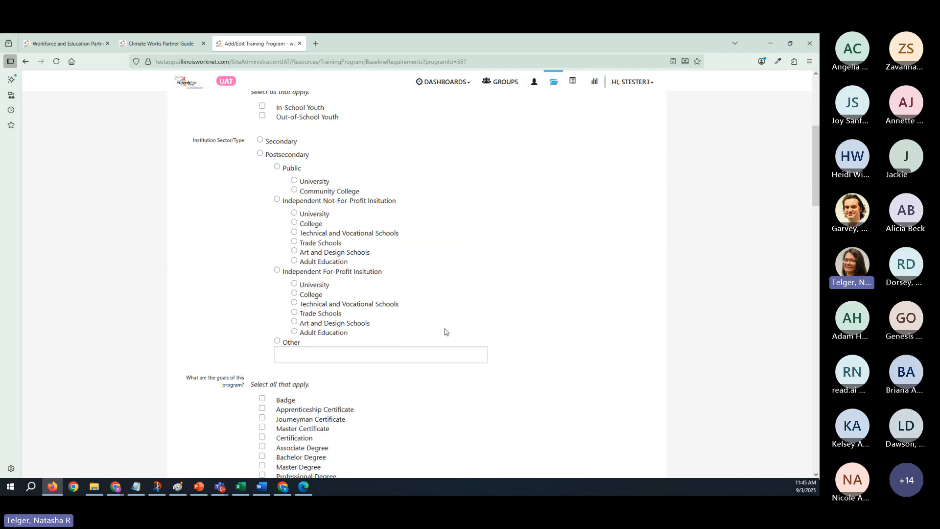
scroll(446, 332, "down", 6)
scroll(445, 334, "down", 4)
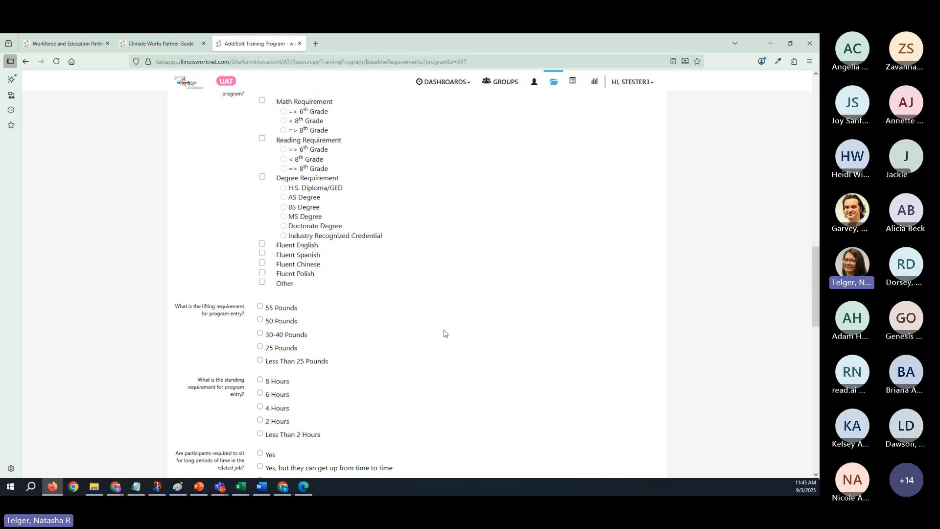
scroll(445, 333, "down", 10)
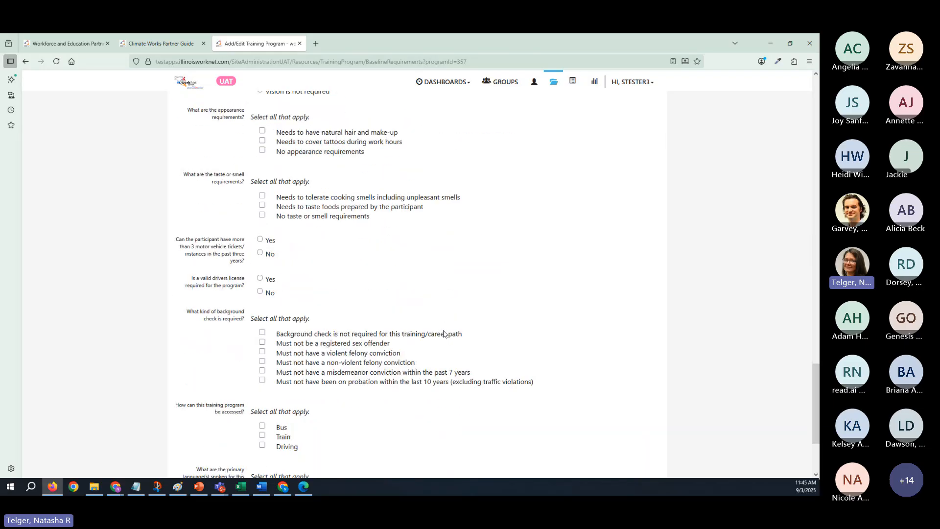
scroll(445, 334, "down", 1)
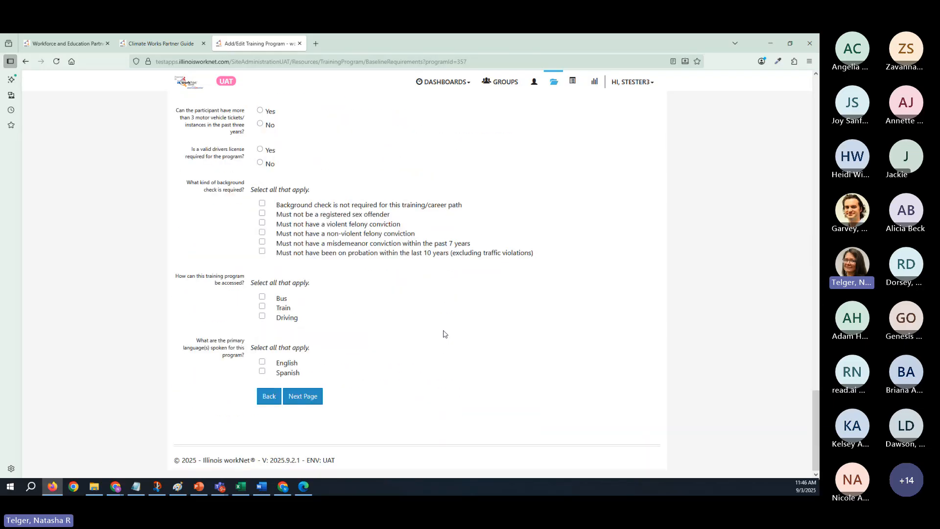
- Recheck the program goals and the entry, testing and background requirements, and continue to the associated credentials without changing any answers
scroll(444, 334, "up", 15)
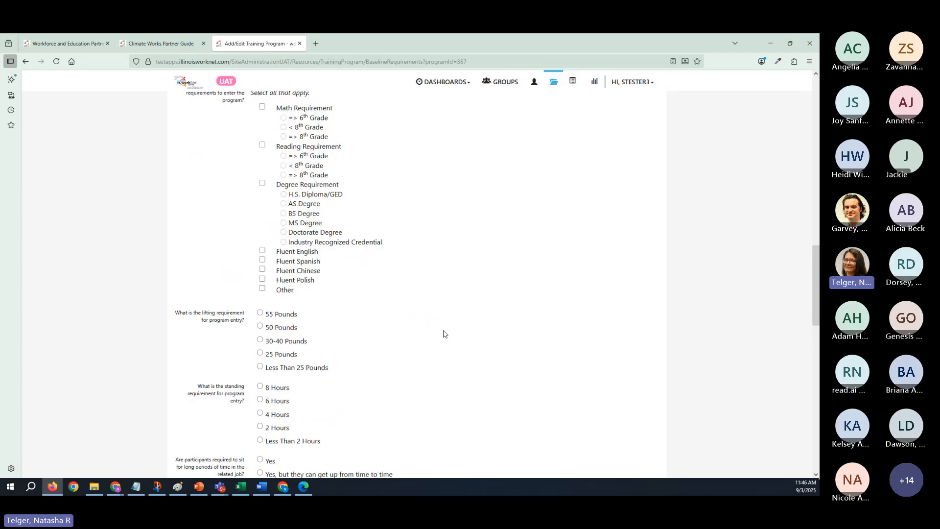
scroll(445, 334, "up", 5)
scroll(444, 332, "down", 17)
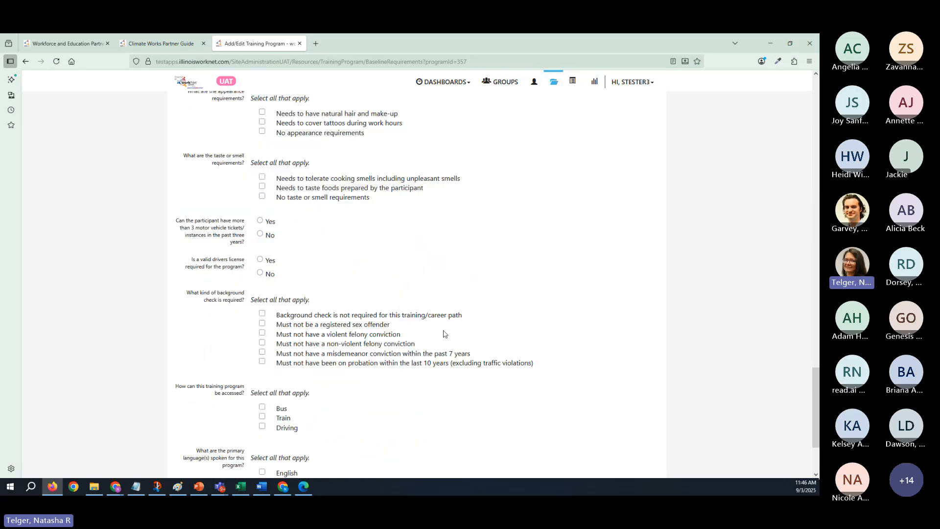
scroll(444, 334, "down", 3)
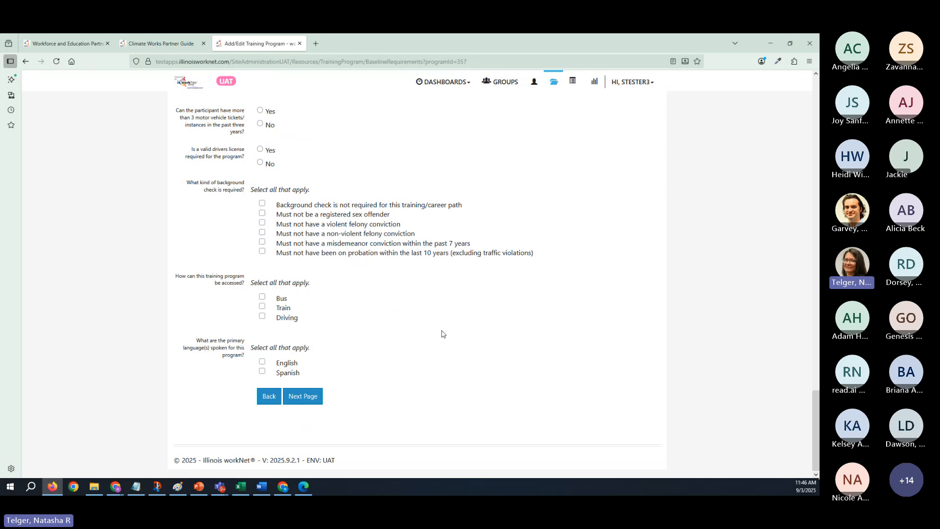
scroll(399, 329, "up", 9)
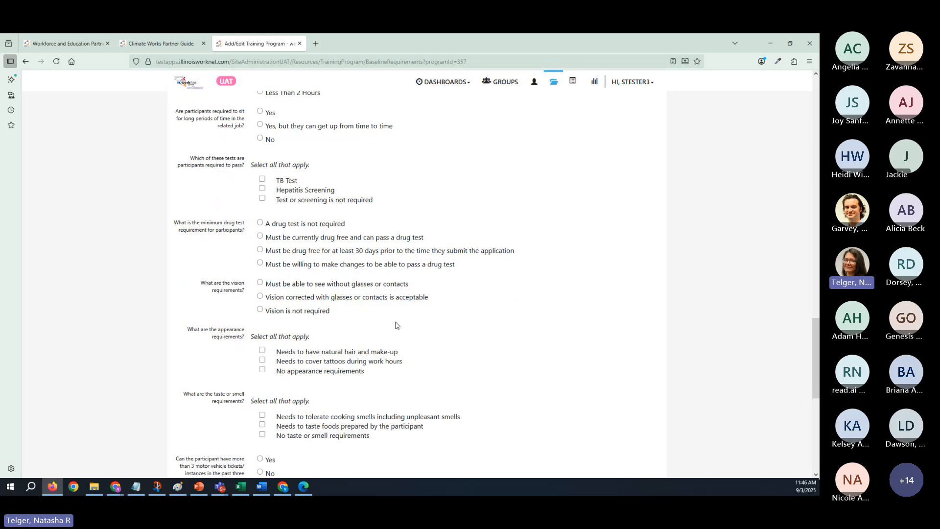
scroll(396, 326, "up", 20)
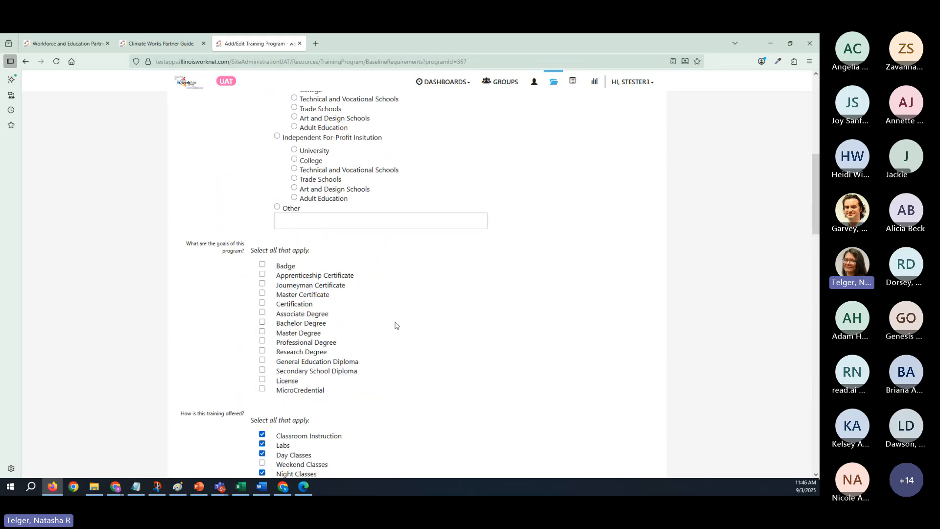
scroll(396, 325, "down", 17)
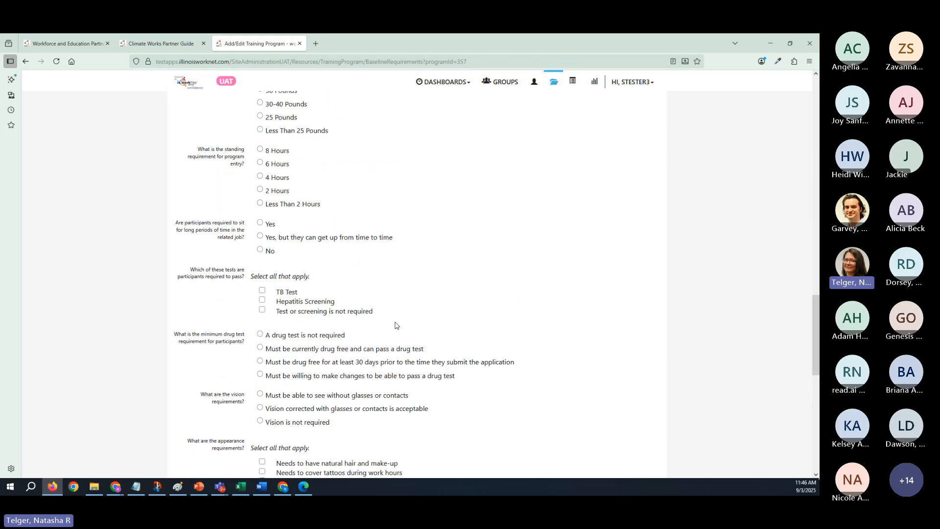
scroll(396, 325, "down", 15)
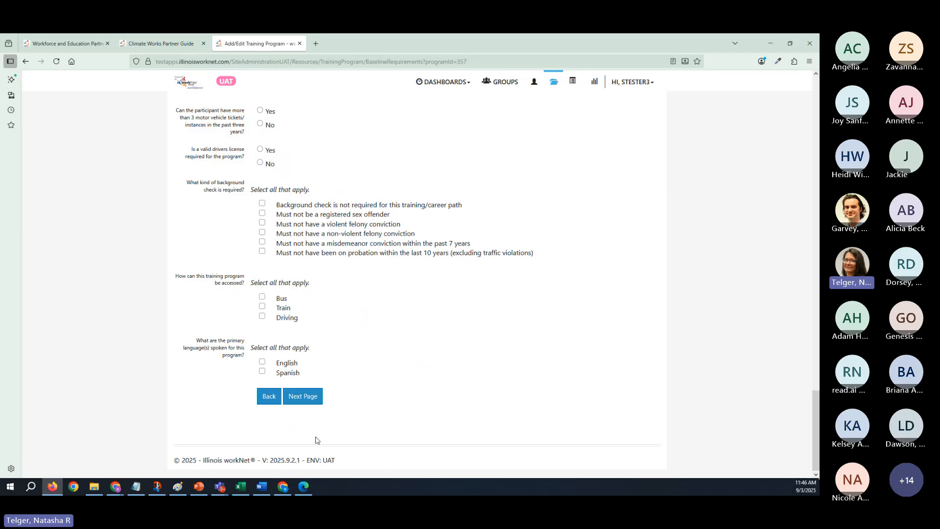
left_click(310, 400)
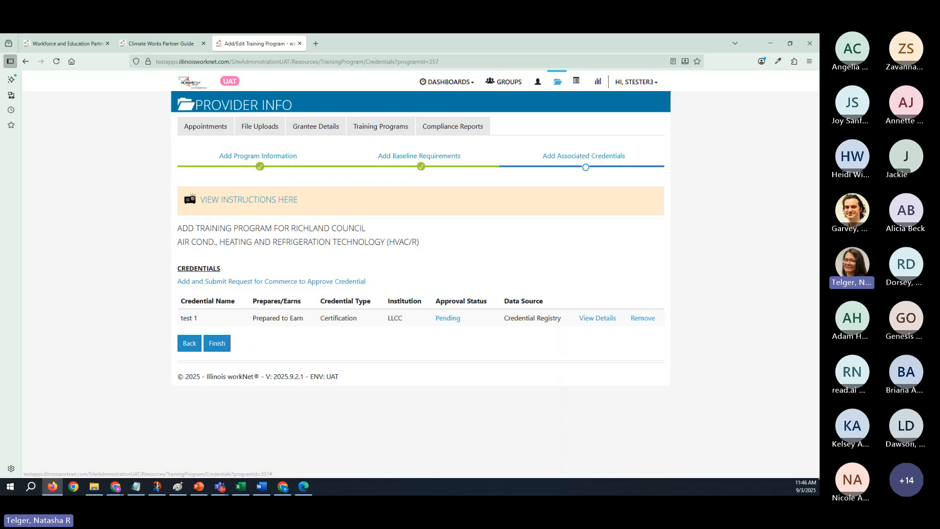
- Bring up the PowerPoint presentation, show slide 5 on associated credentials, and move its window away from the training program page
left_click_drag(0, 74, 630, 46)
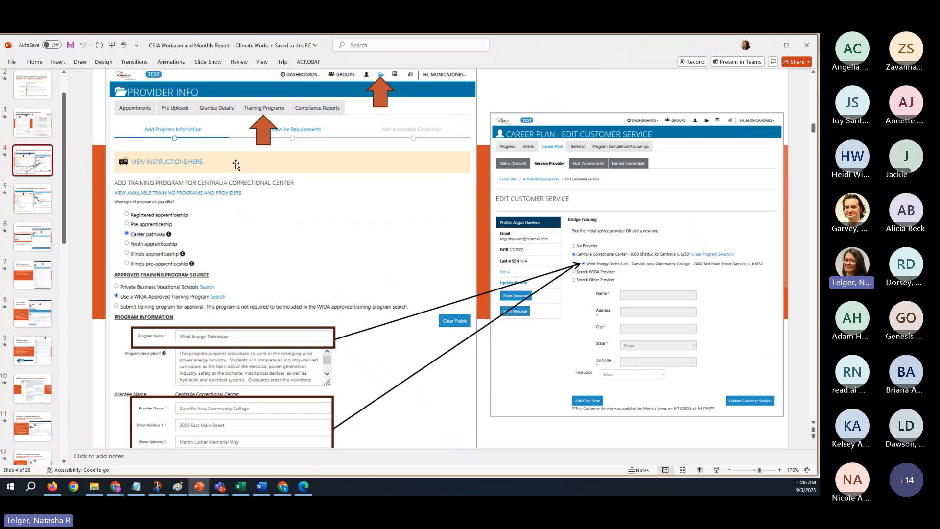
left_click(41, 205)
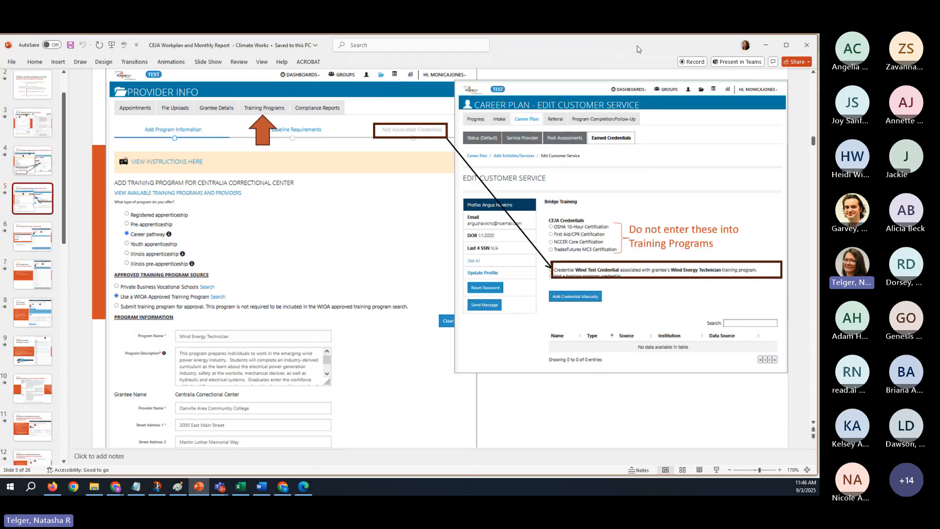
left_click_drag(636, 48, 623, 56)
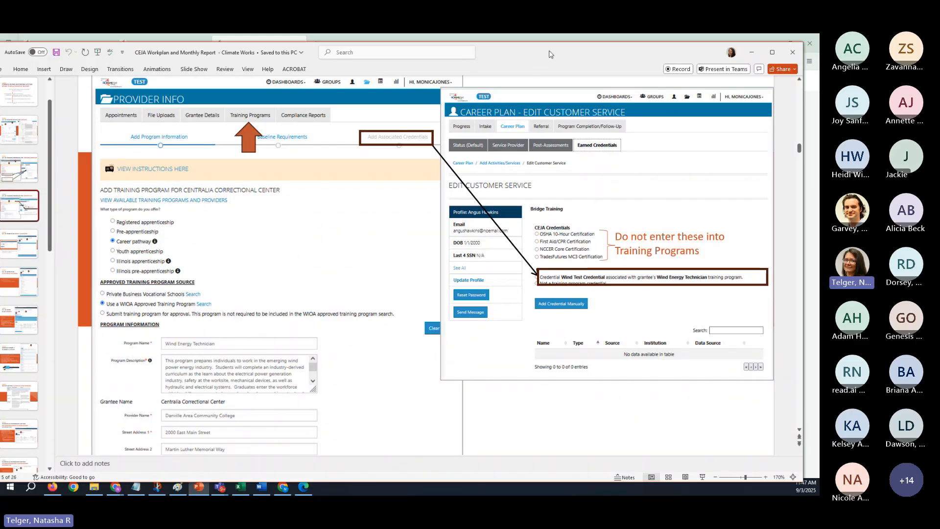
left_click_drag(551, 54, 819, 169)
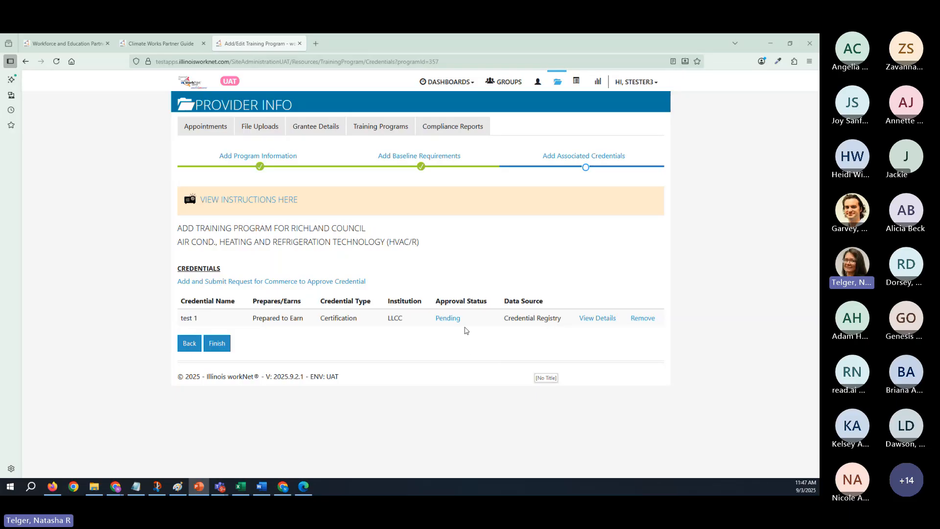
- View and close the test 1 credential's details, and briefly bring the associated credentials slide back over the page
left_click(609, 319)
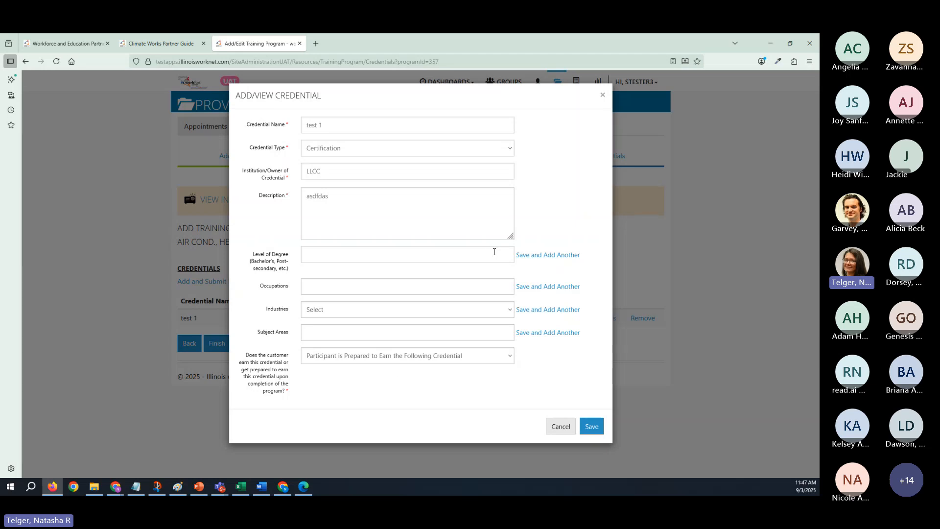
left_click(602, 95)
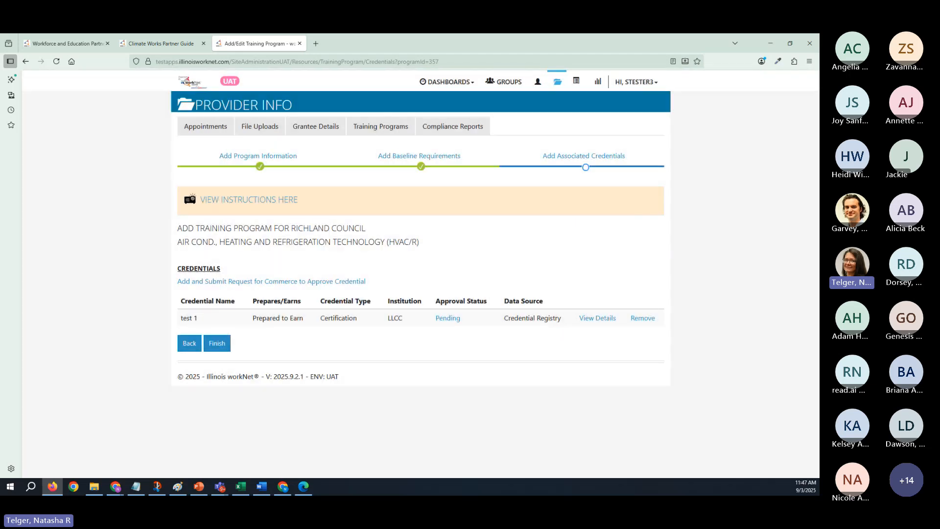
left_click_drag(819, 181, 579, 60)
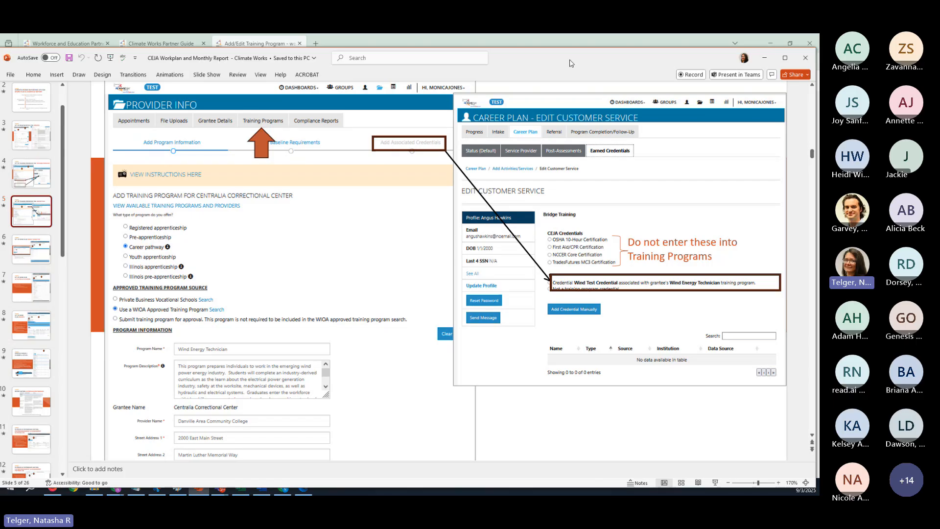
left_click_drag(578, 59, 819, 53)
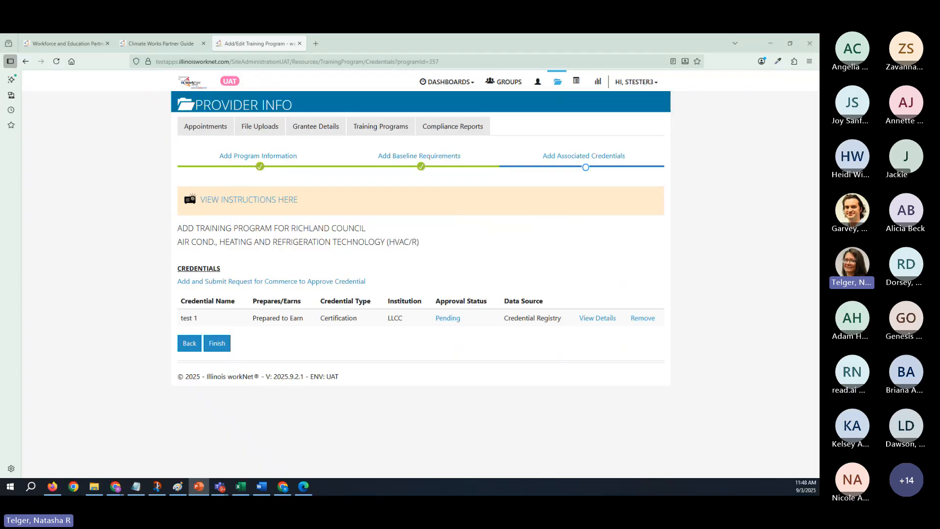
- Open the form for requesting credential approval and go through its credential type, institution and description fields
left_click(235, 281)
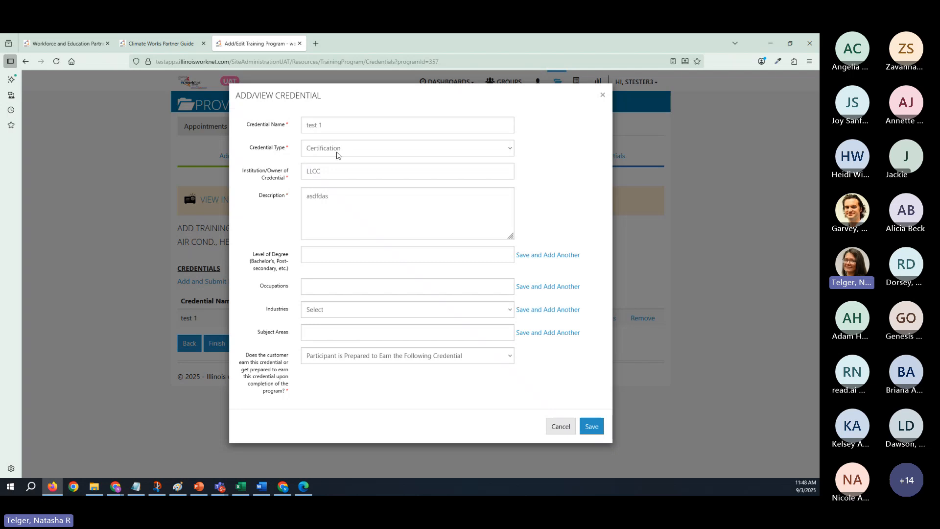
left_click(336, 149)
left_click(337, 148)
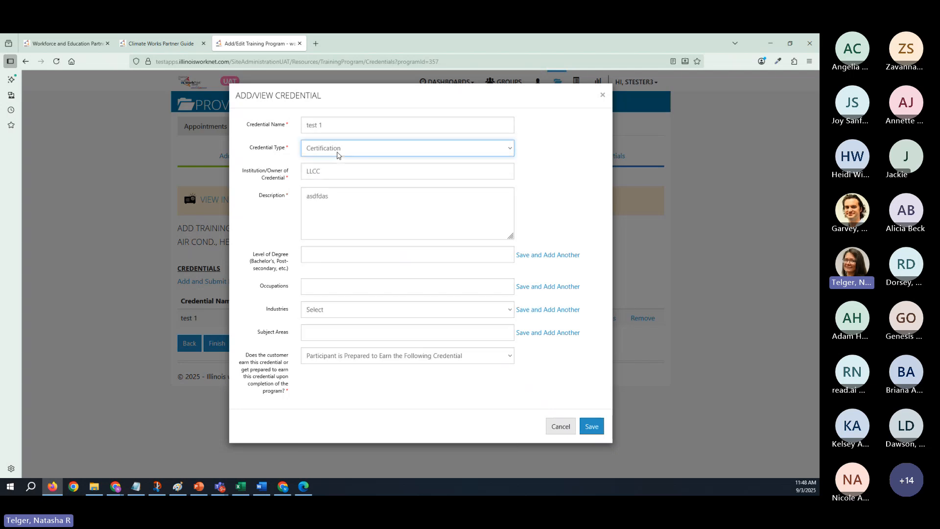
left_click(347, 176)
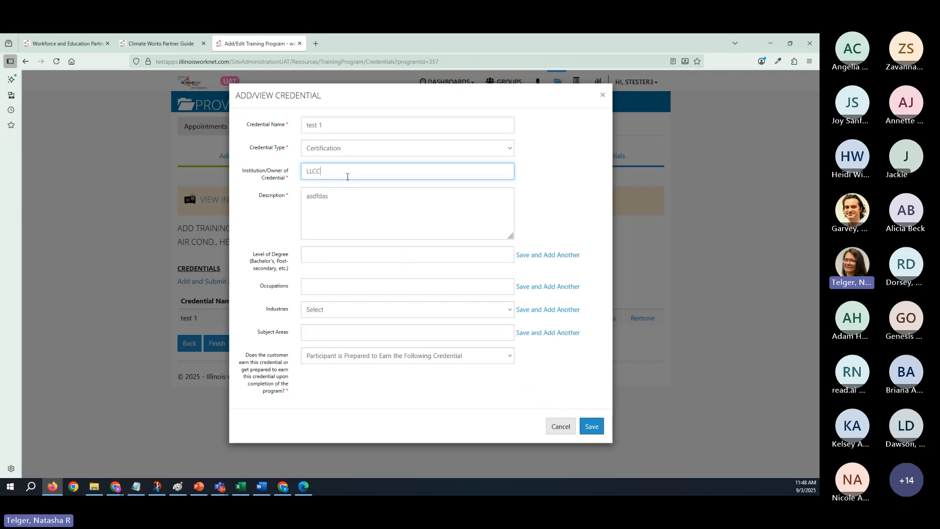
left_click(349, 203)
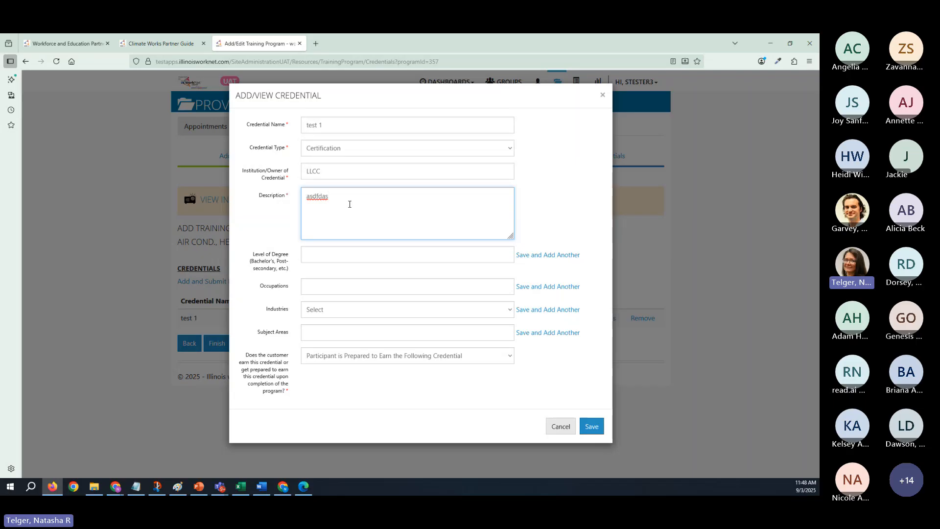
- Try the Participant Will Earn option for the credential, restore the Prepared to Earn option, and close the form without saving
left_click(451, 362)
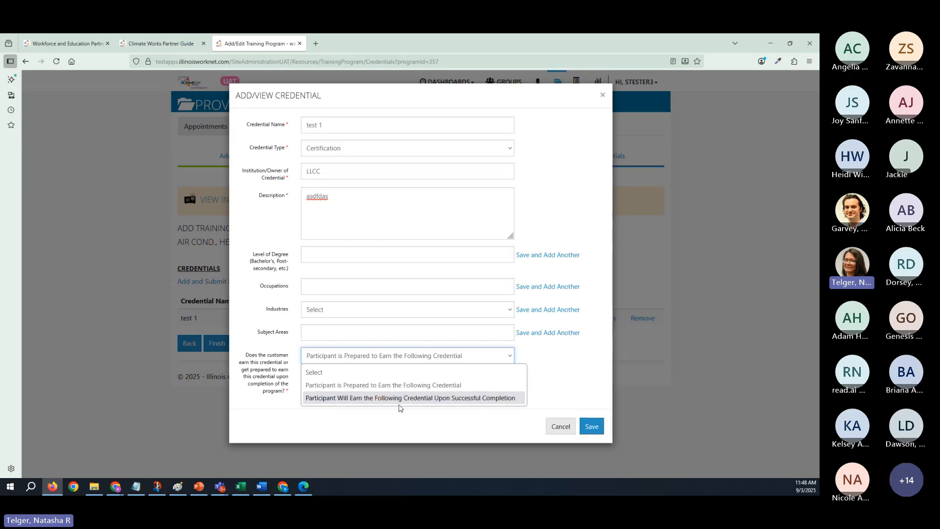
left_click(491, 402)
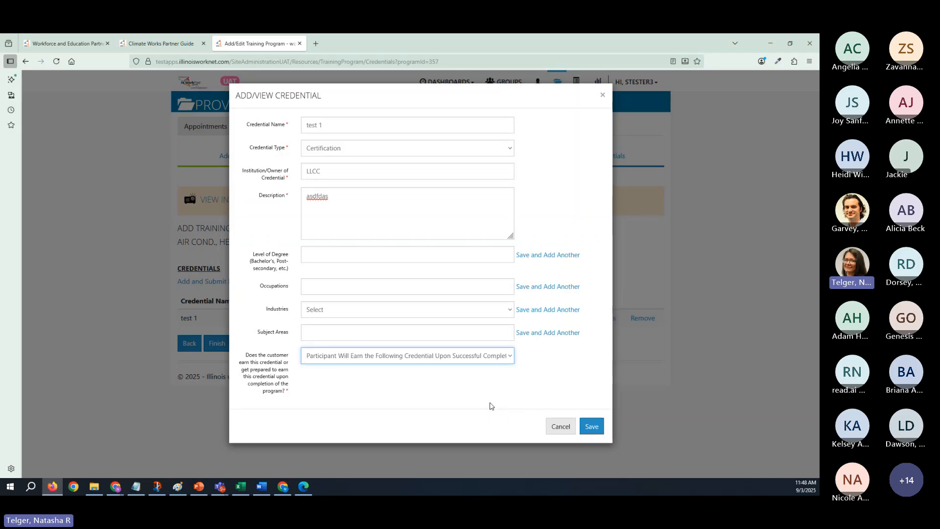
left_click(480, 357)
left_click(469, 389)
left_click(546, 378)
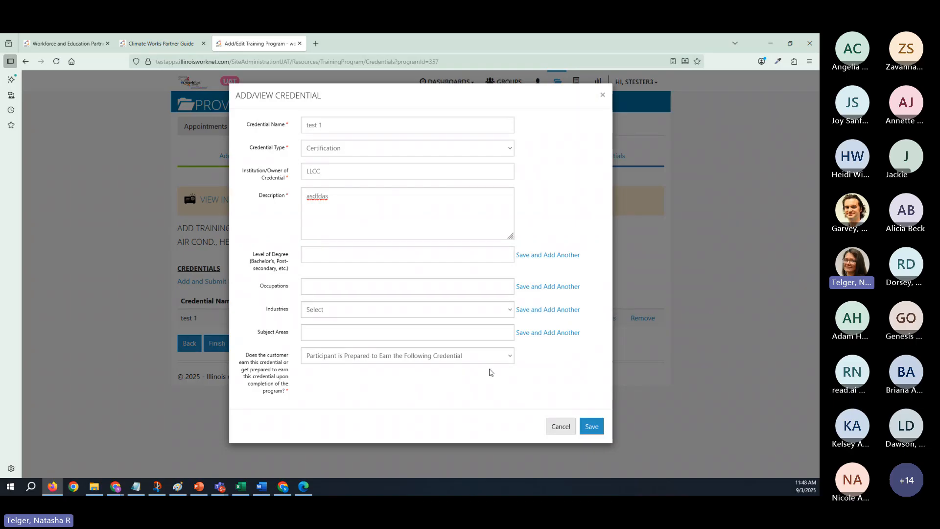
left_click(602, 95)
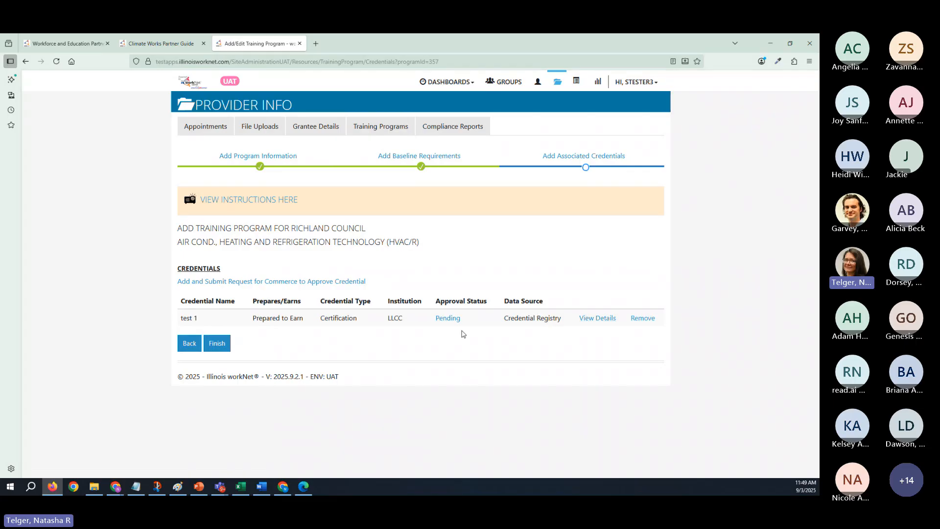
- View the test 1 credential through its pending approval status, close its details, and finish the training program entry
left_click(448, 319)
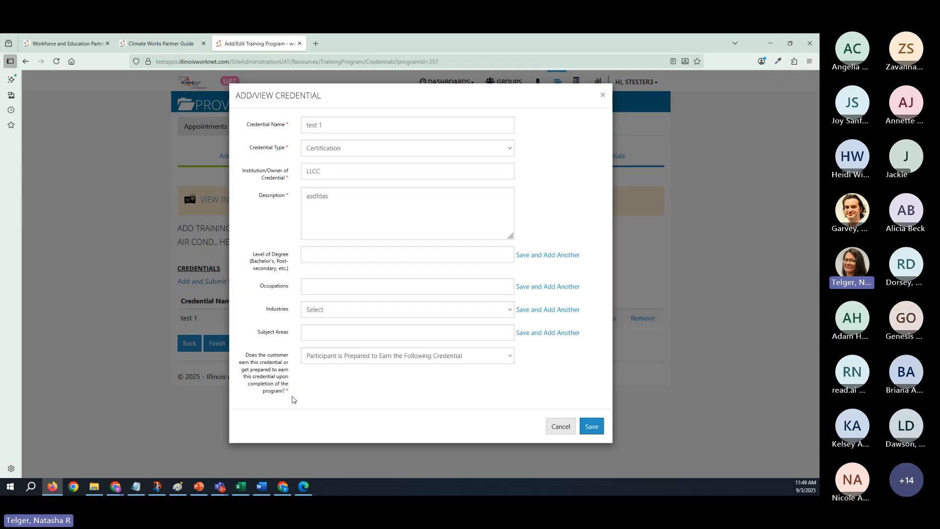
left_click(603, 95)
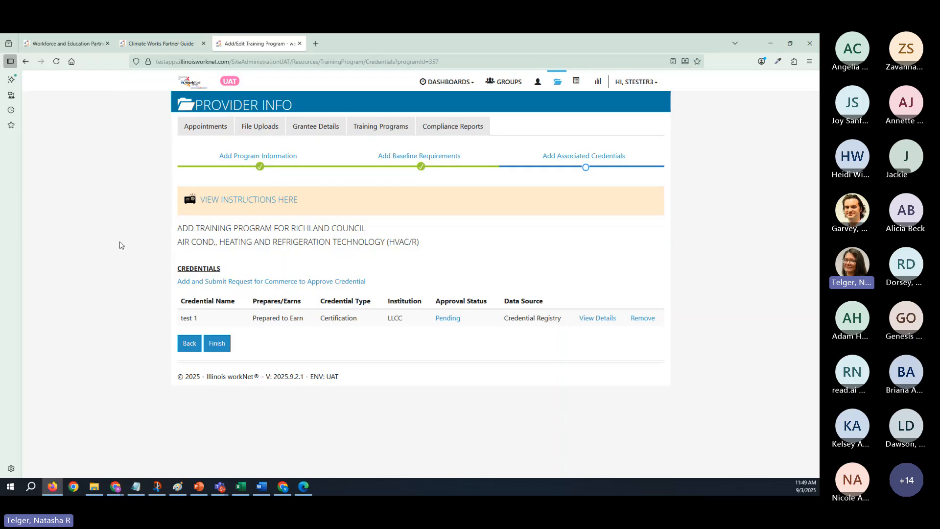
left_click(217, 342)
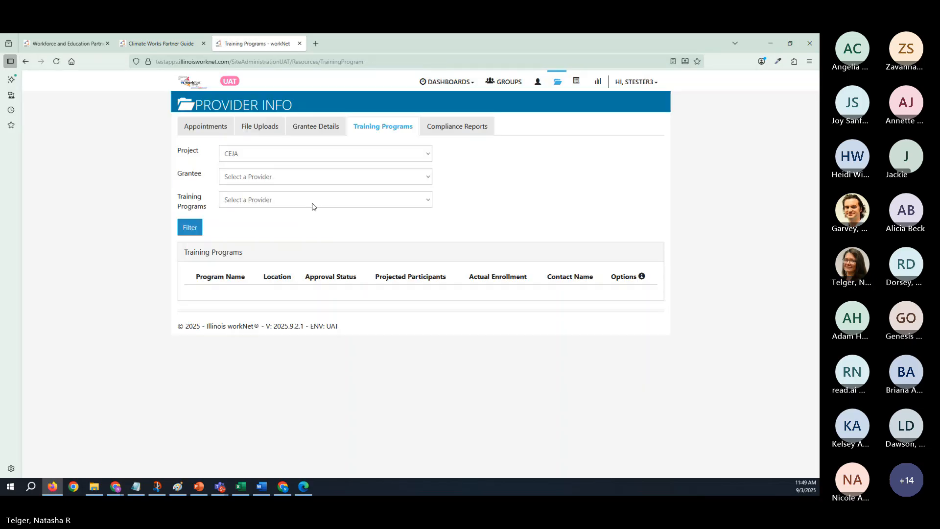
- Filter the training programs by grantee Richland Council and Air Cond., Heating and Refrigeration Technology (HVAC/R), and view the program's approval status without saving
left_click(326, 179)
left_click(294, 204)
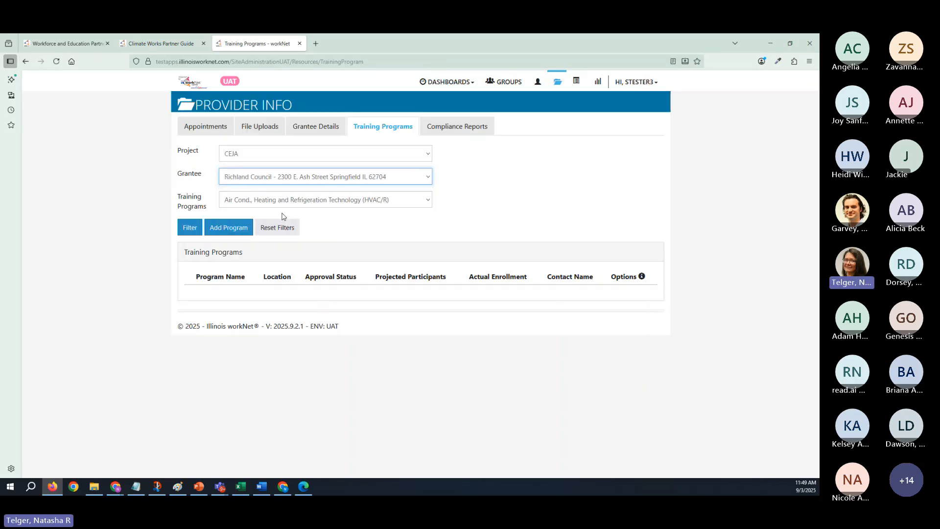
left_click(193, 229)
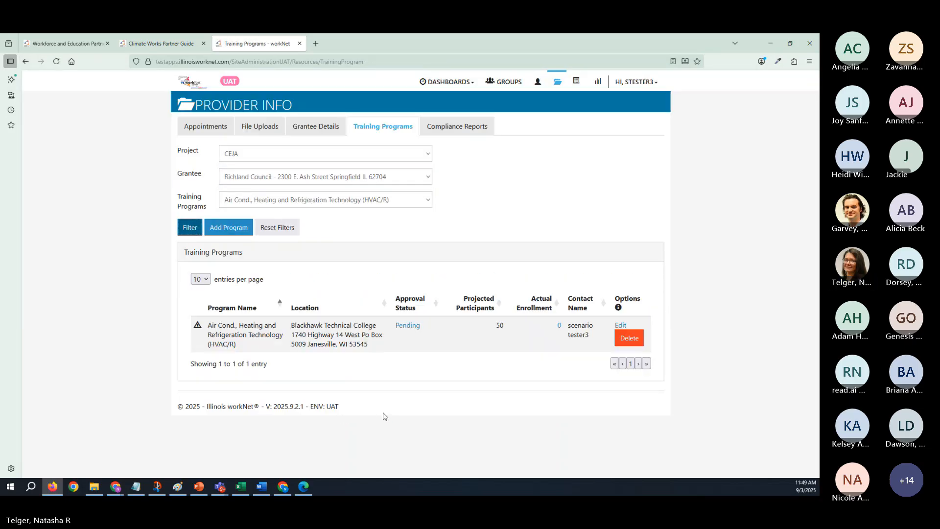
left_click(401, 328)
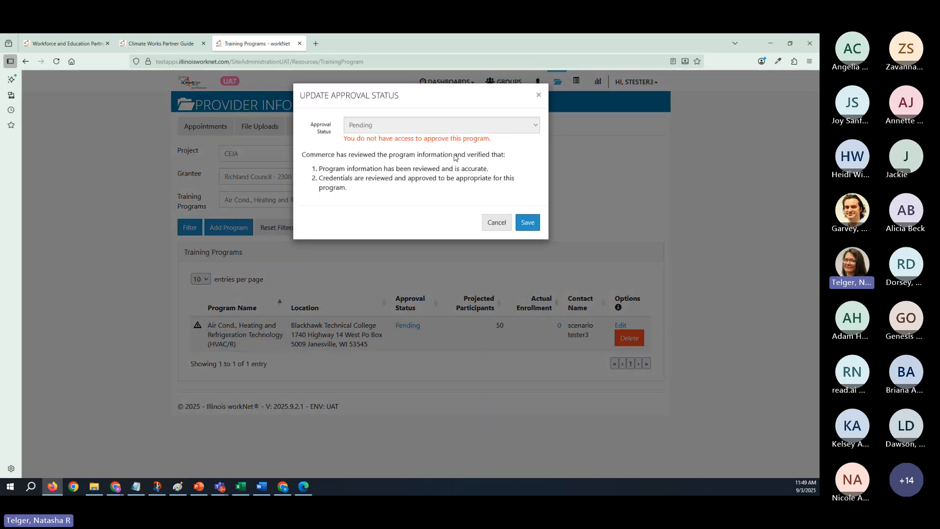
left_click(506, 226)
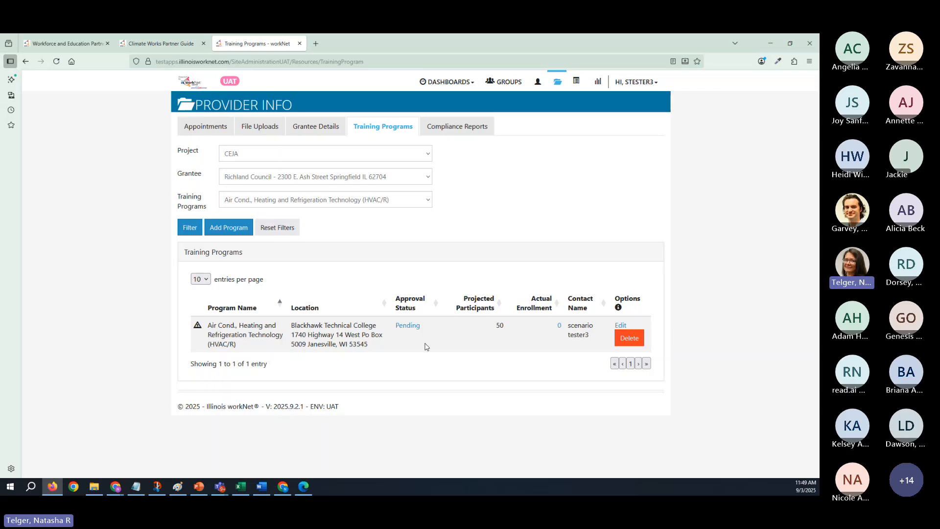
- Bring the CEJA Workplan slides over the page, go back to the slide linking program information to customer services, and return to the training programs
left_click_drag(818, 102, 511, 71)
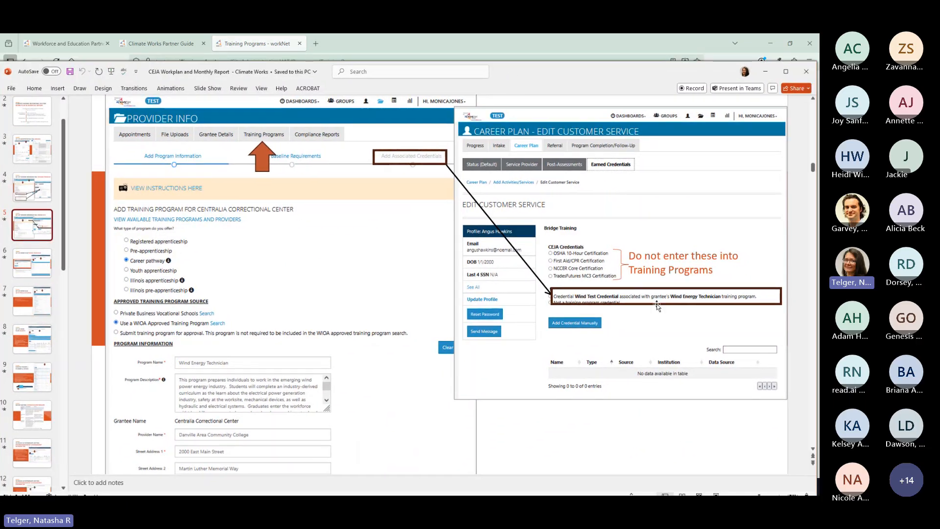
key("Page_Up")
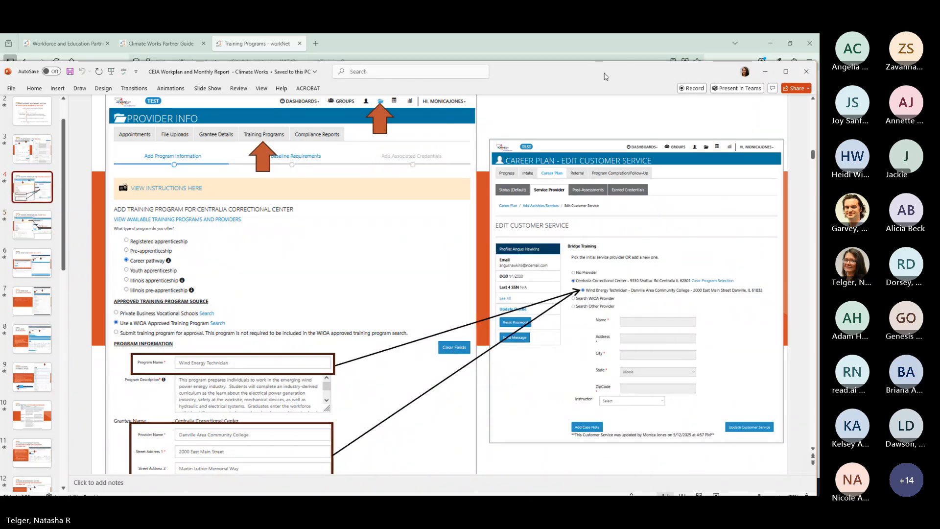
left_click_drag(605, 76, 1, 73)
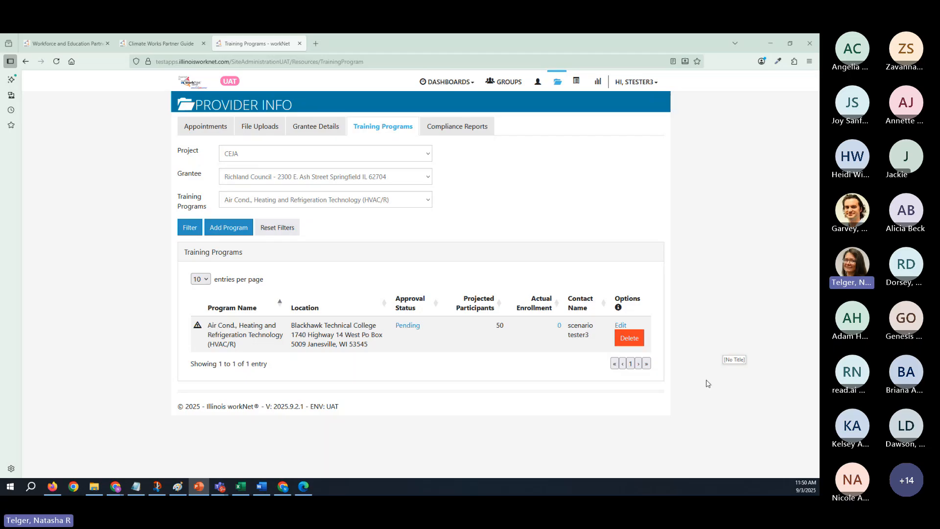
key("alt+Tab")
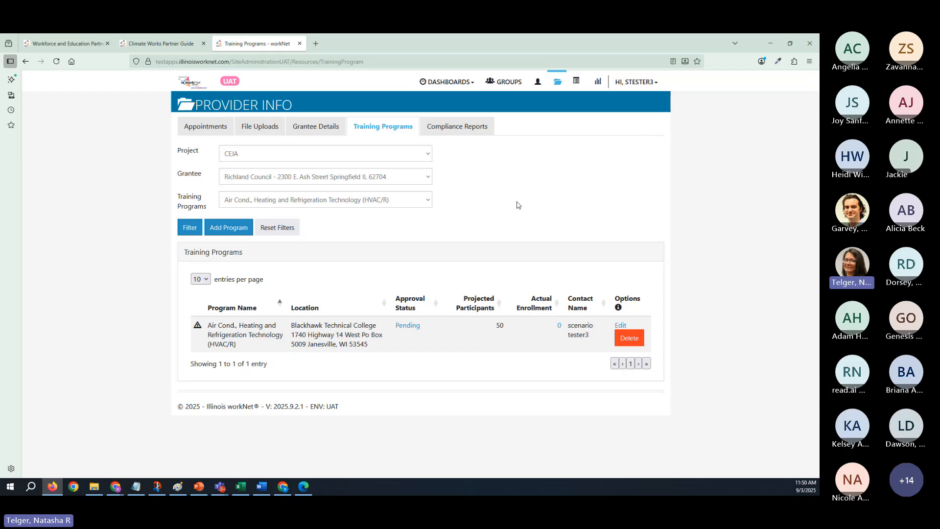
- Open the CEJA Training Materials & Videos page from the Climate Works Partner Guide and highlight the 9/10/2025 webinar's Outreach and Engagement review topic
mouse_move(155, 45)
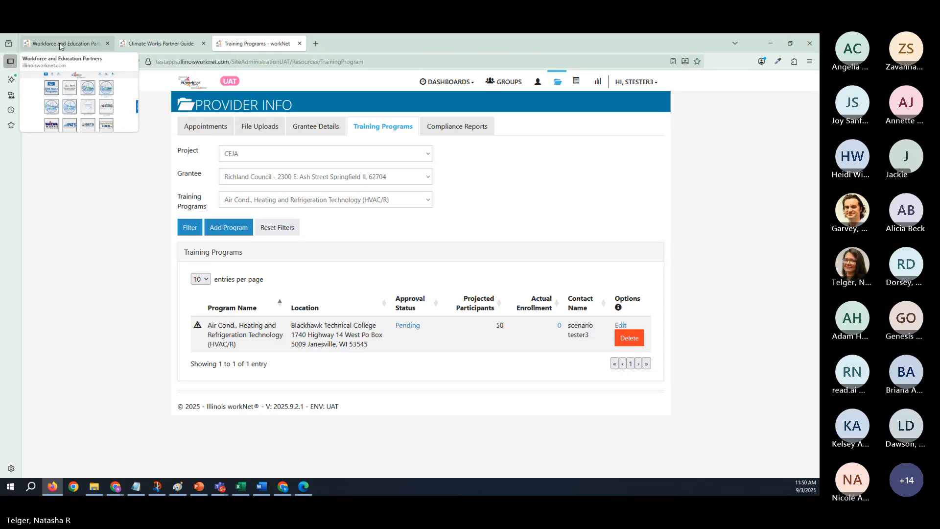
left_click(59, 43)
left_click(177, 45)
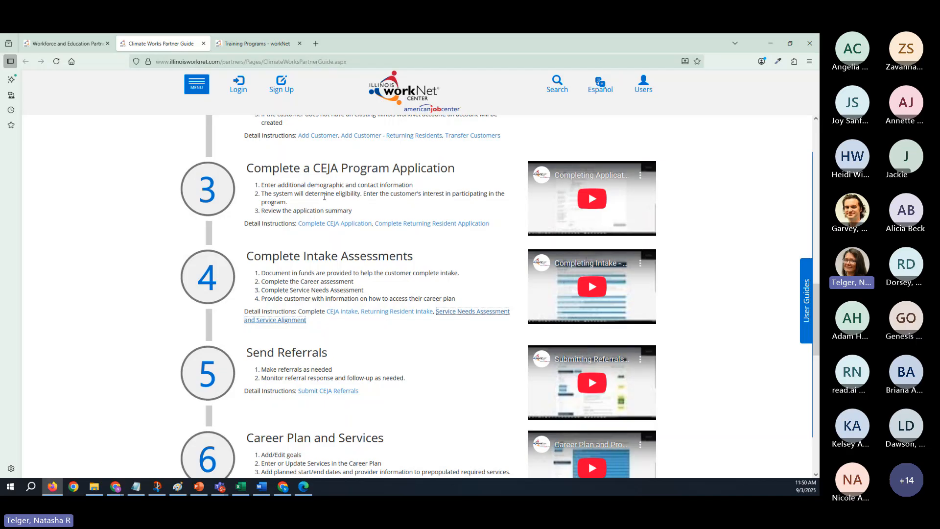
scroll(324, 196, "up", 10)
left_click(499, 242)
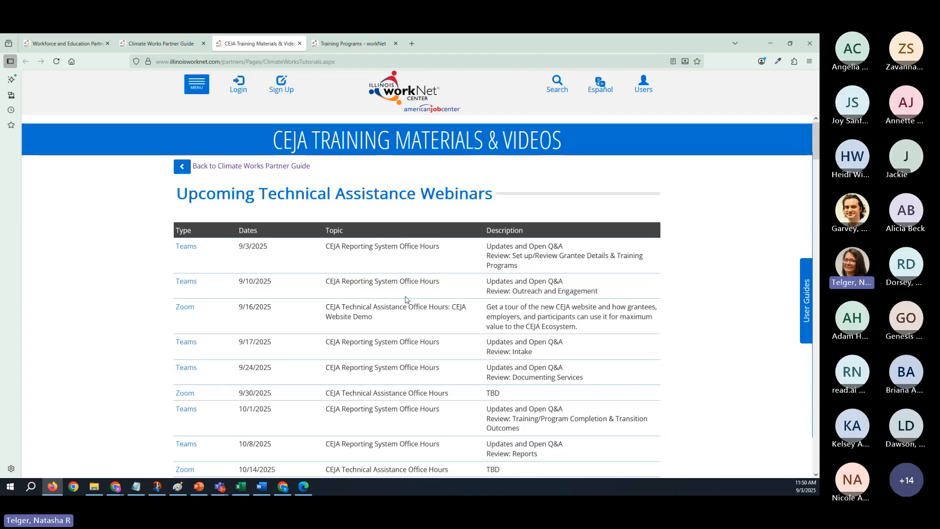
left_click_drag(488, 292, 607, 297)
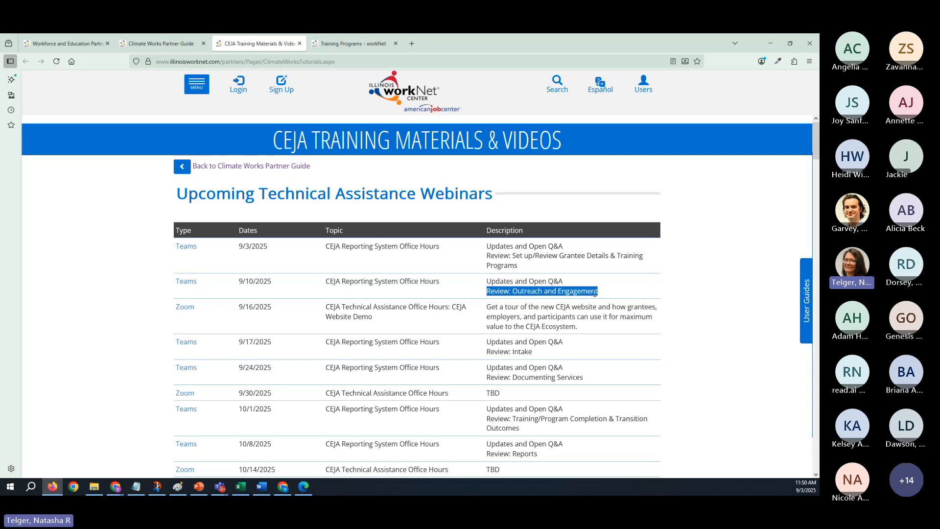
left_click_drag(487, 291, 602, 292)
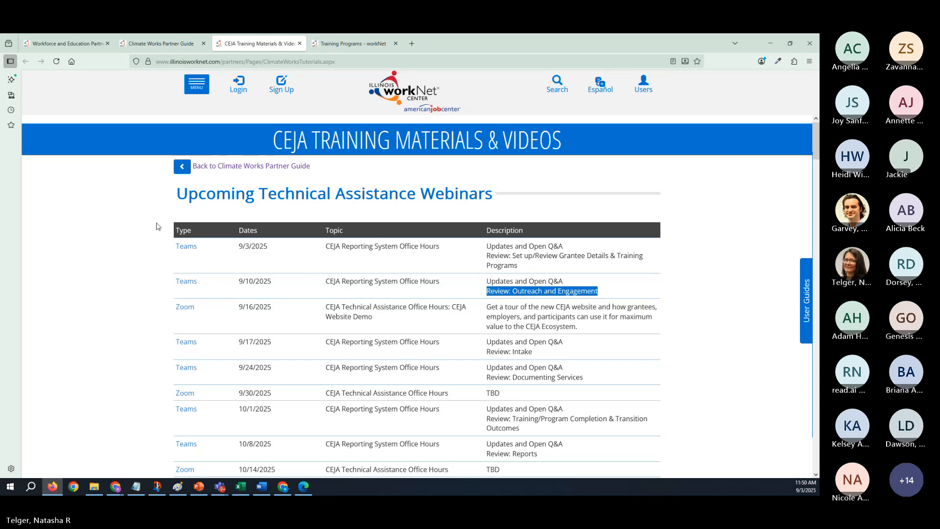
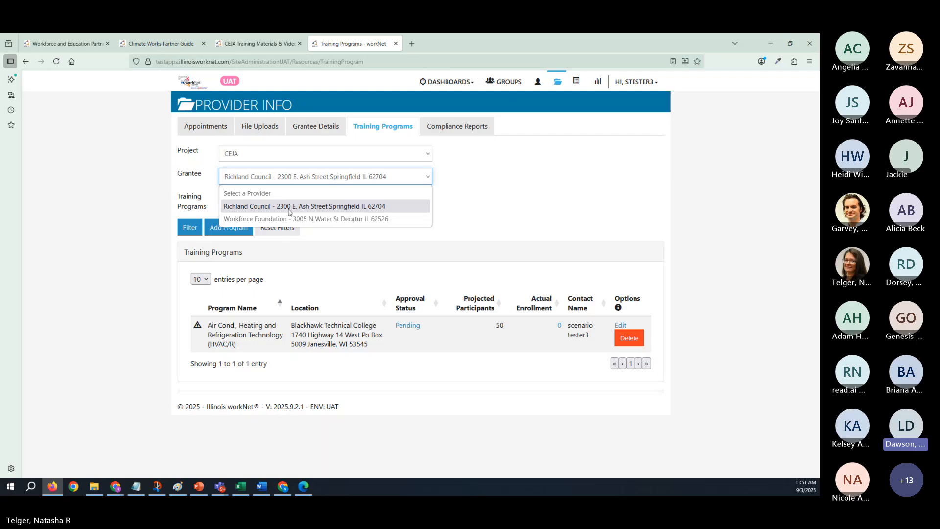
- Keep Richland Council as the grantee, and open a new private browser window and move it off the shared screen
left_click(289, 209)
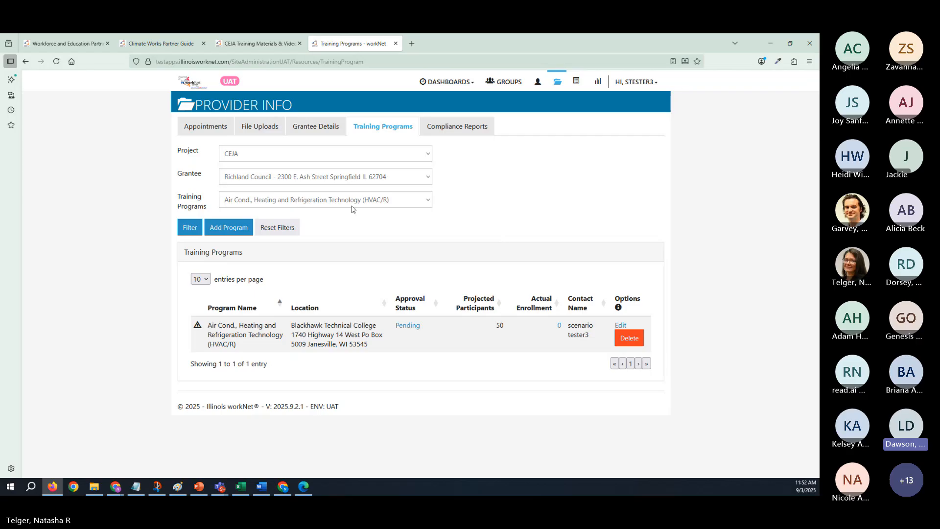
left_click(330, 179)
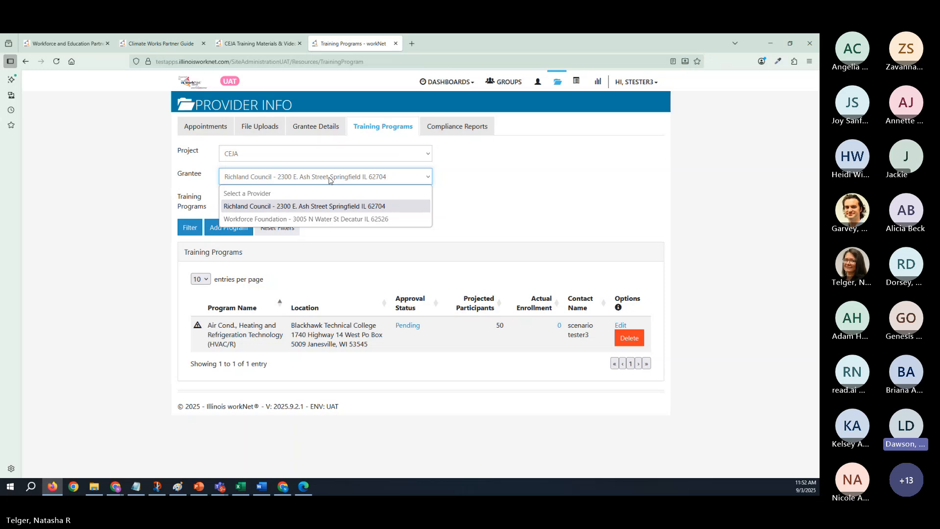
left_click(794, 63)
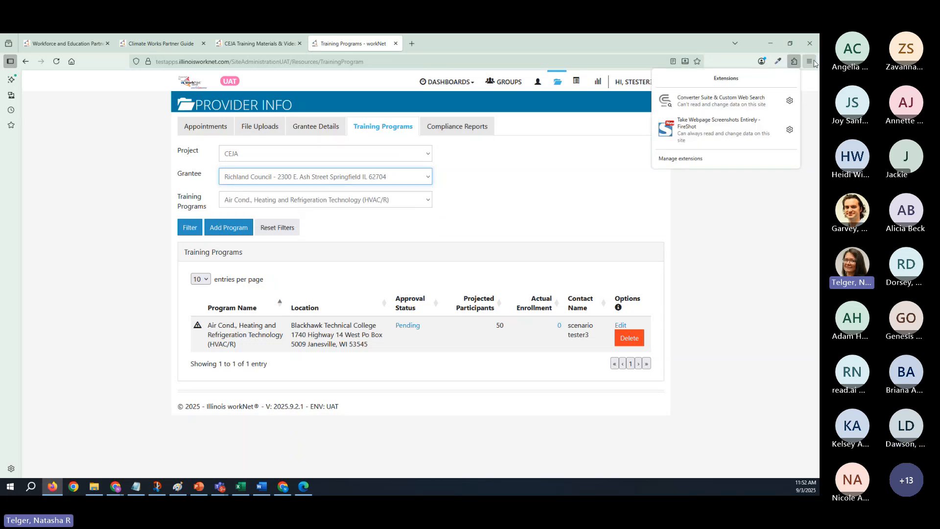
left_click(809, 61)
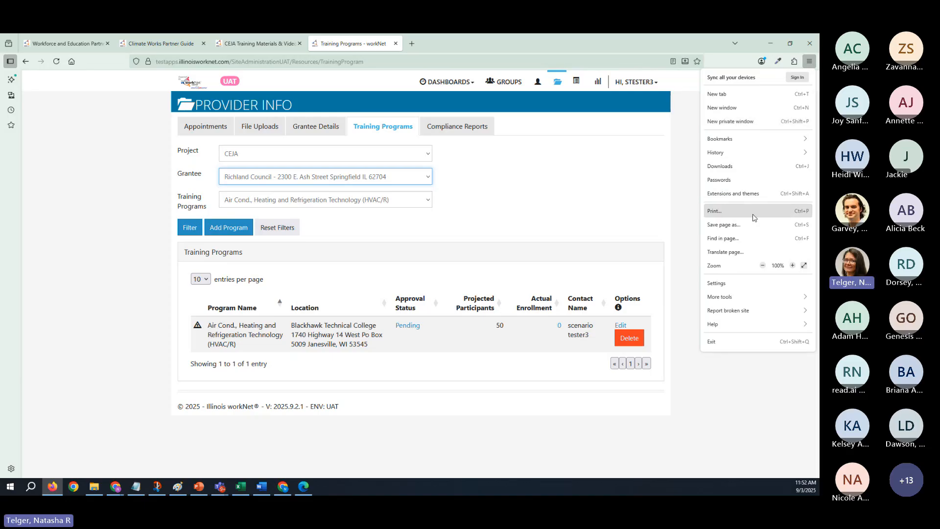
left_click(763, 122)
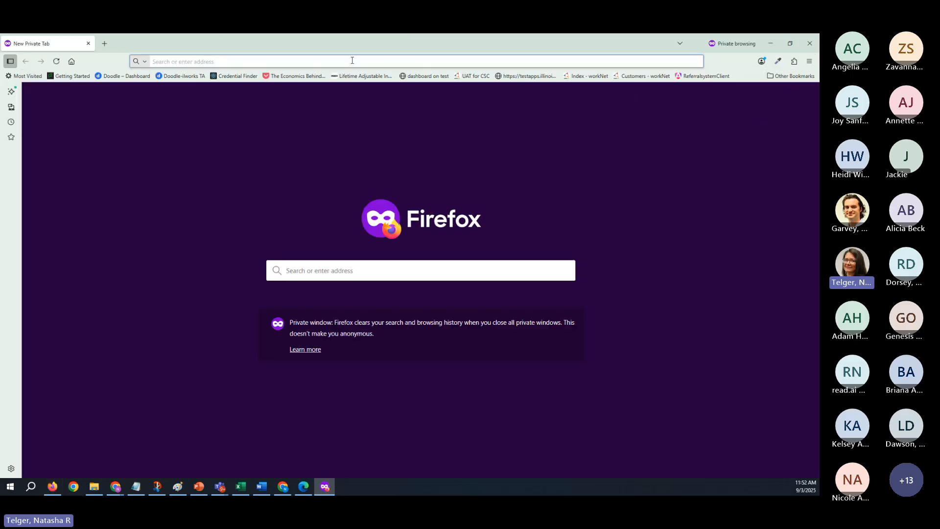
left_click_drag(541, 45, 819, 53)
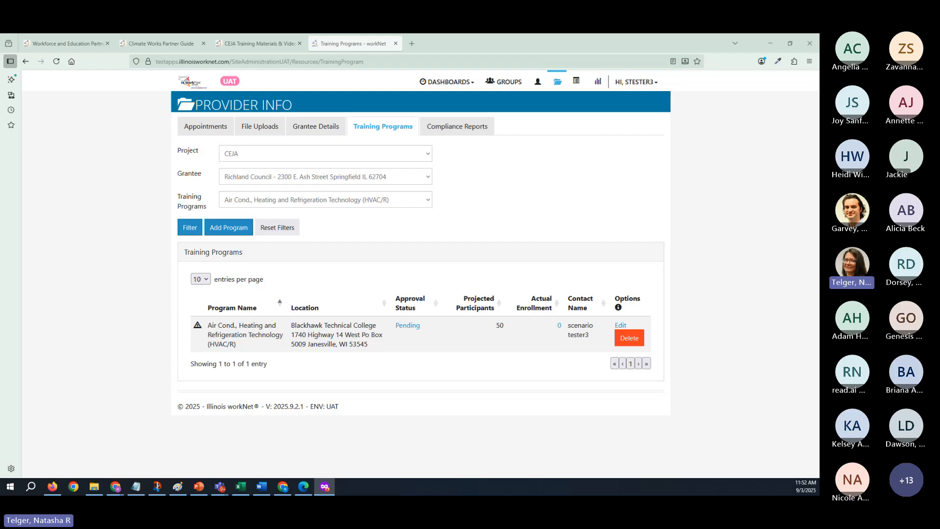
- Filter the UAT site's CEJA training programs by the grantee Workforce Foundation
left_click(275, 180)
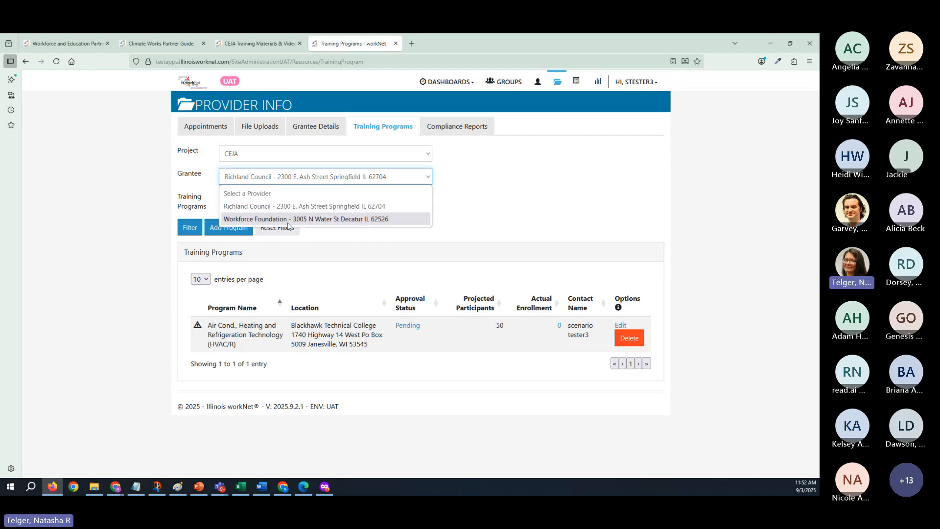
left_click(243, 205)
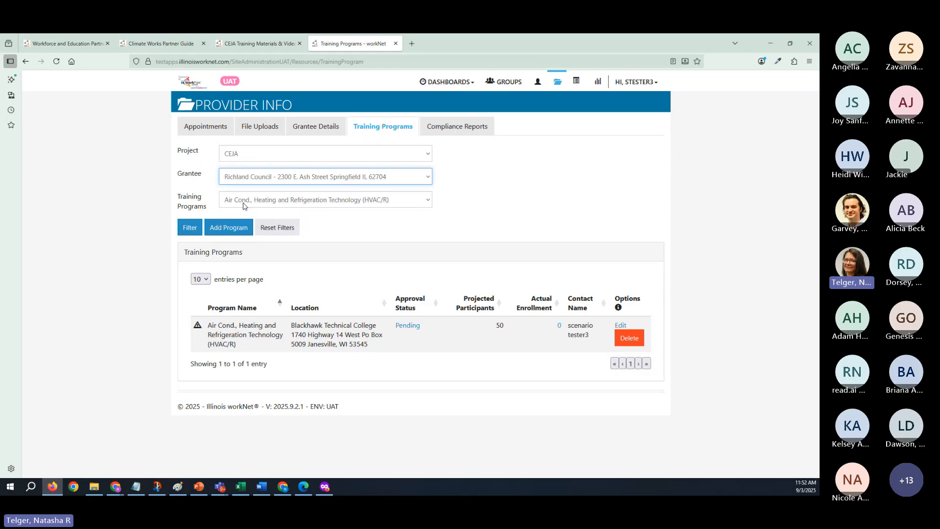
left_click(267, 179)
left_click(235, 218)
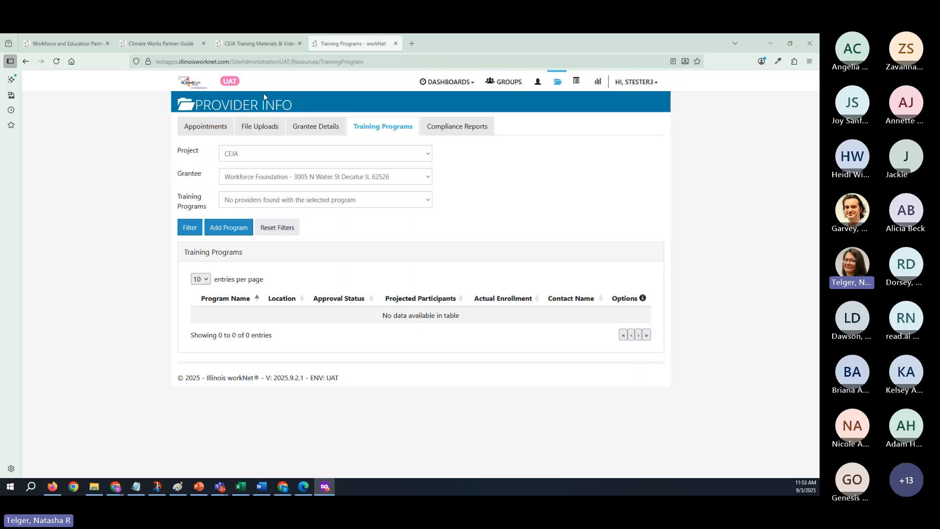
left_click(260, 177)
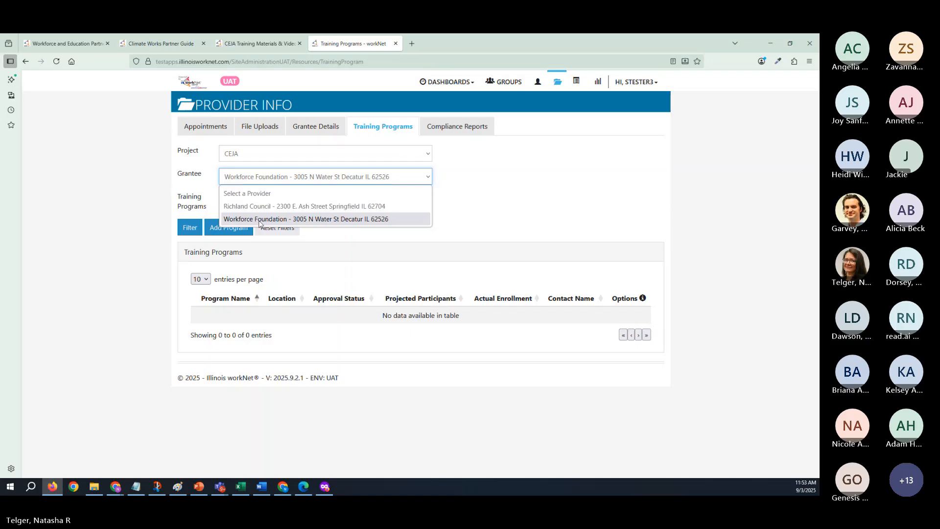
- Bring in the private window with the TEST site's training programs and look through its grantee list, keeping Richland Council selected
key("alt+Tab")
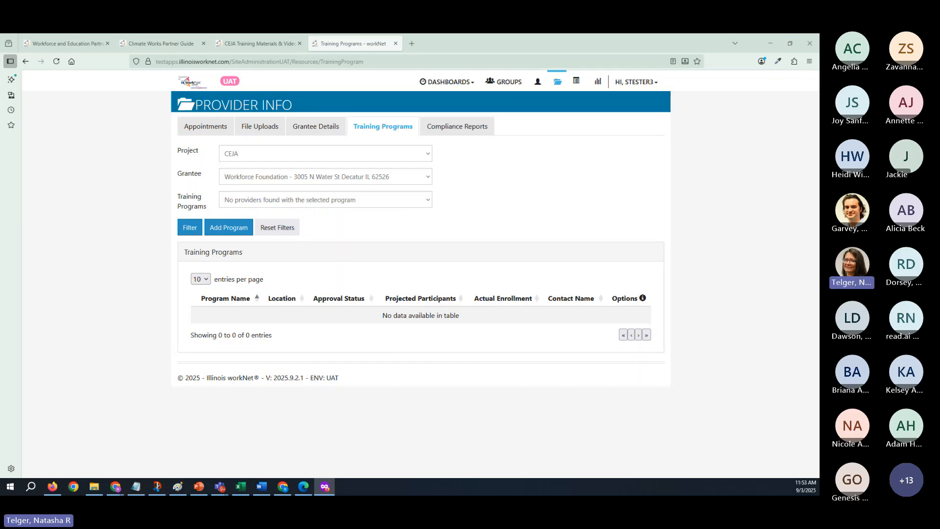
left_click_drag(819, 206, 403, 34)
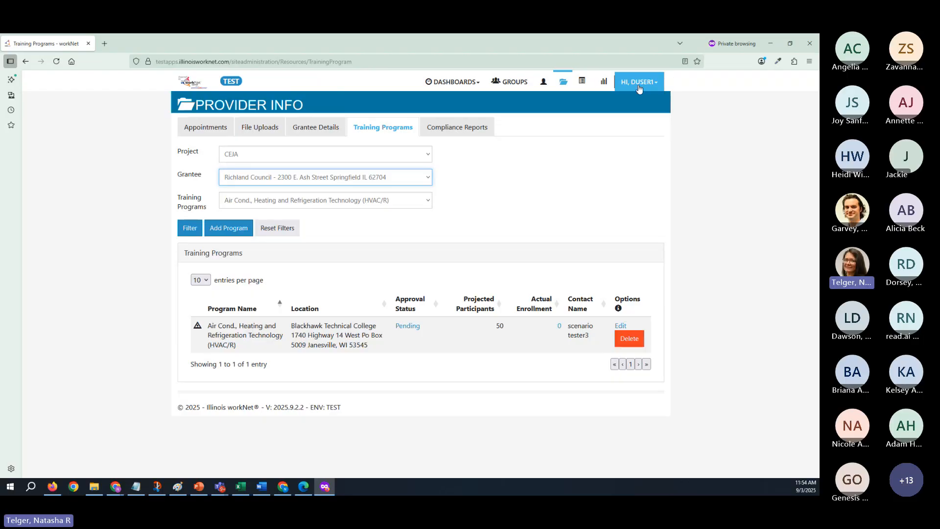
left_click(271, 178)
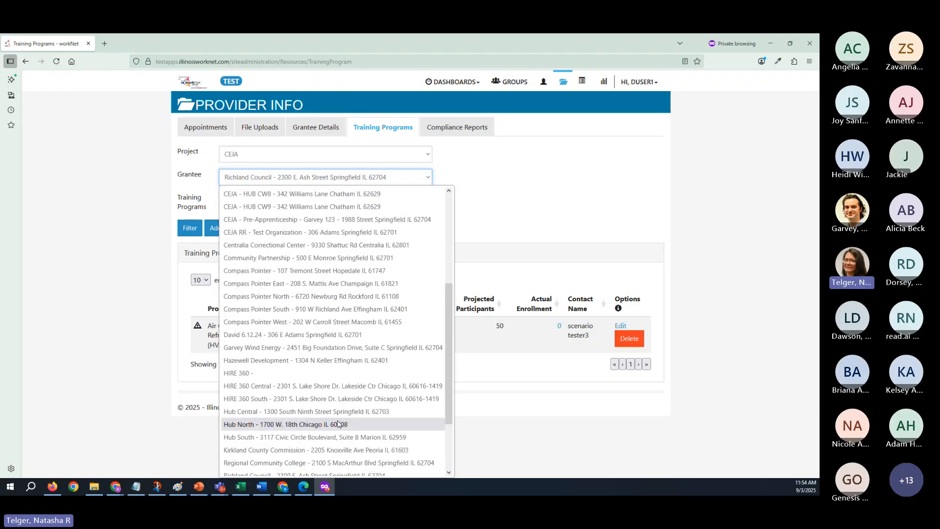
scroll(372, 411, "down", 2)
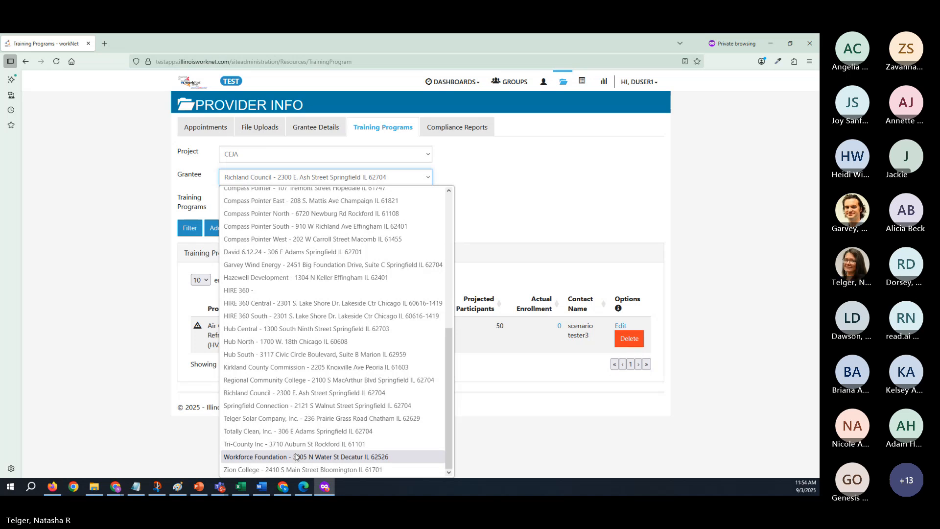
left_click(319, 393)
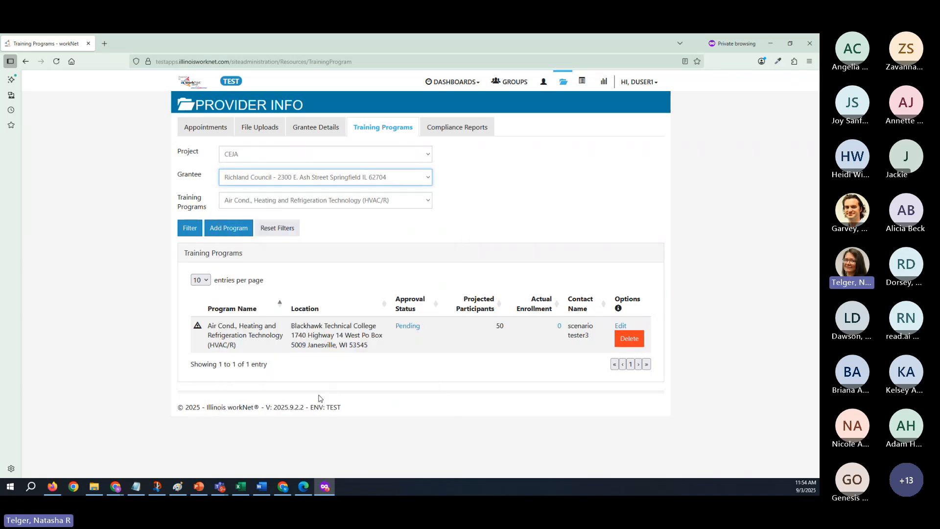
- Filter the TEST site's training programs by grantee Workforce Foundation, and move the private window away to return to the UAT page
left_click(325, 177)
scroll(324, 423, "down", 2)
left_click(331, 456)
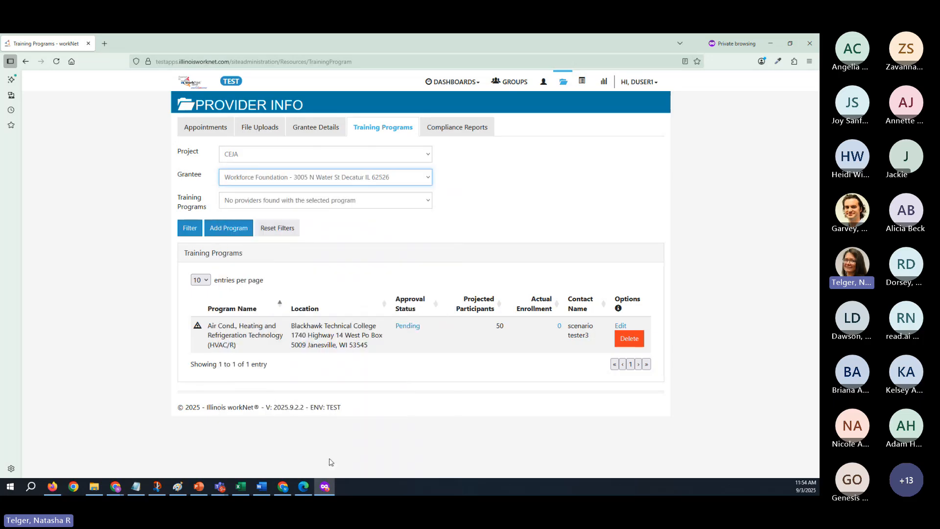
left_click(191, 229)
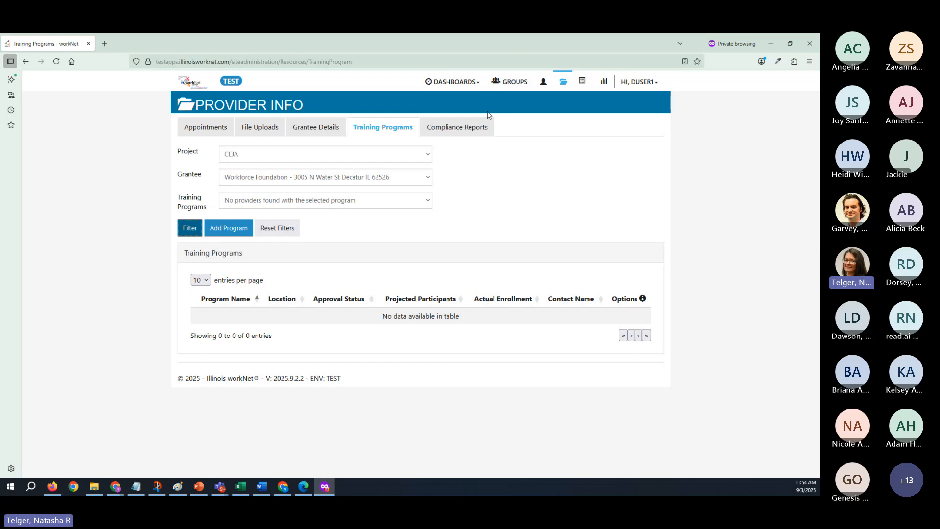
left_click_drag(530, 44, 819, 58)
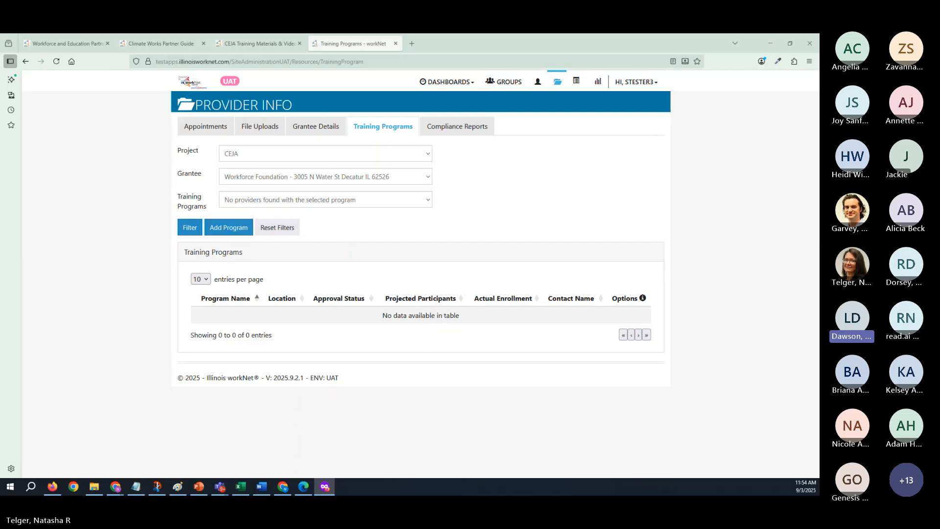
left_click(326, 177)
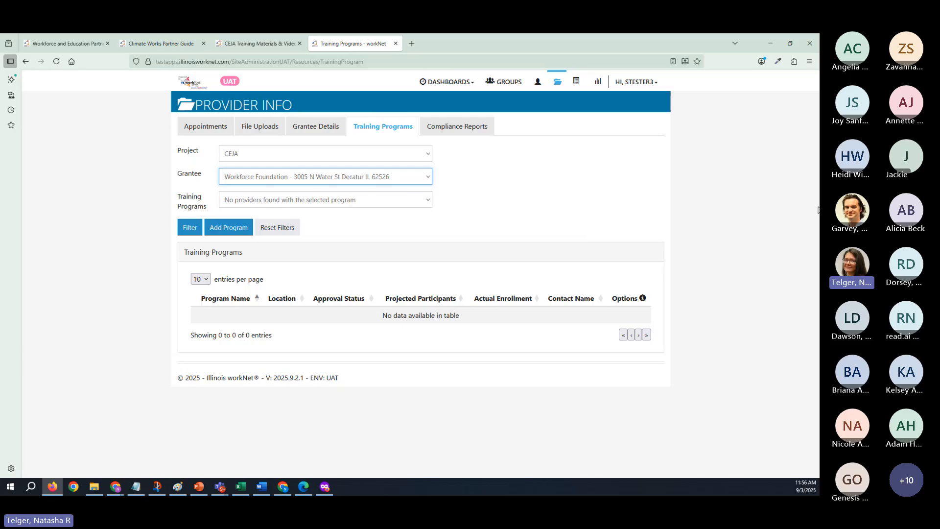
left_click(445, 45)
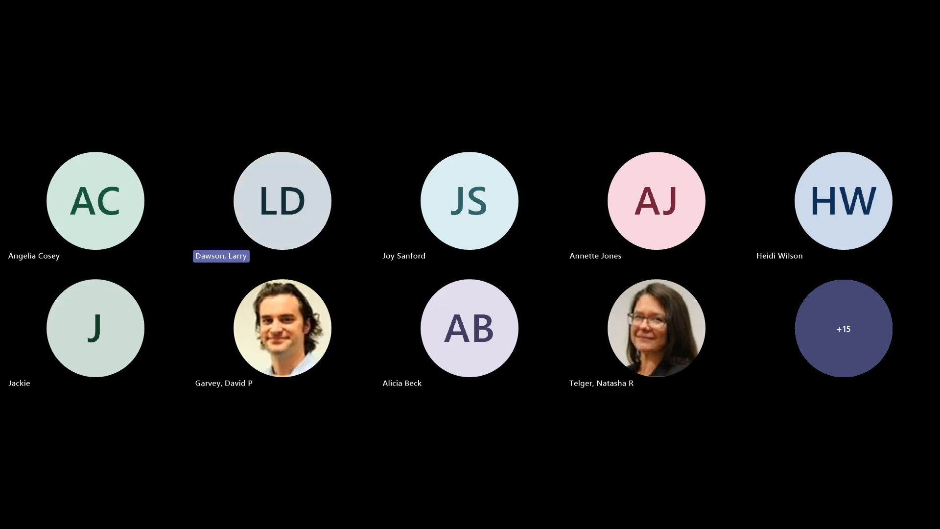